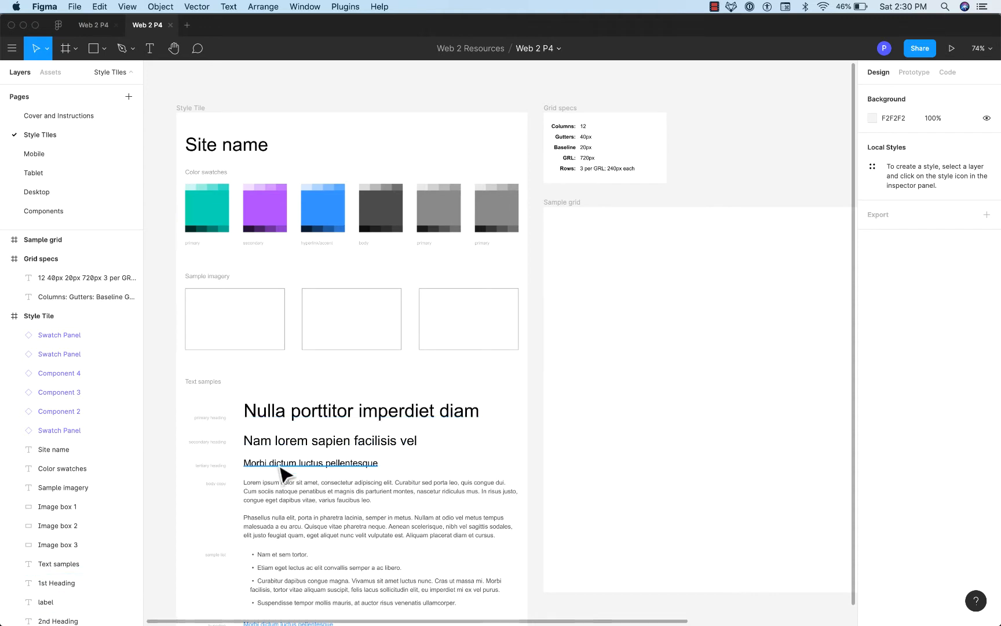
Step: Look over the style tile and inspect the teal primary swatch panel down to its inner swatch layer
scroll(307, 417, "down", 3)
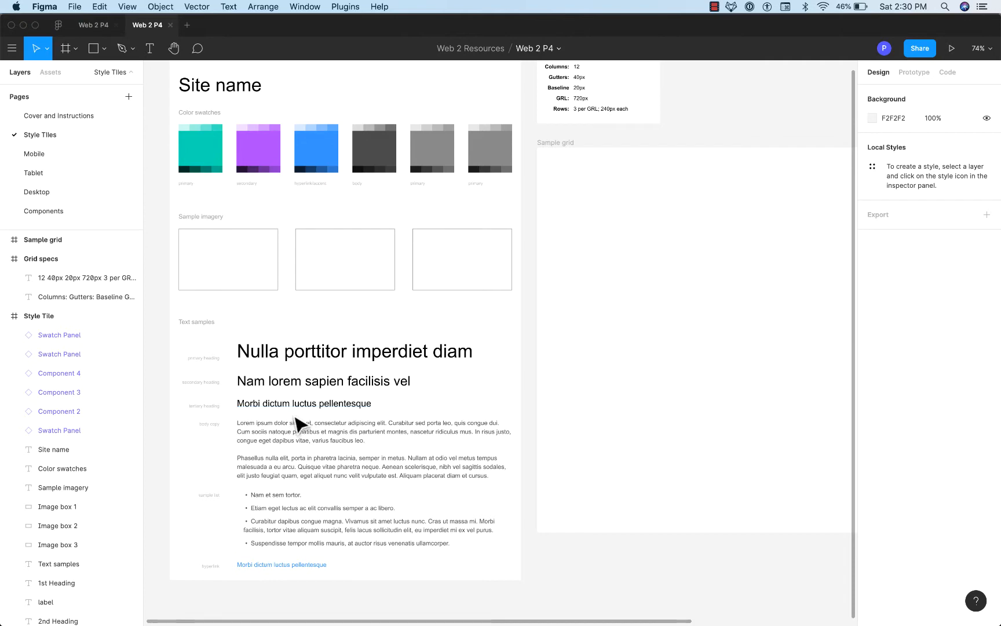
scroll(297, 424, "up", 3)
scroll(297, 424, "up", 1)
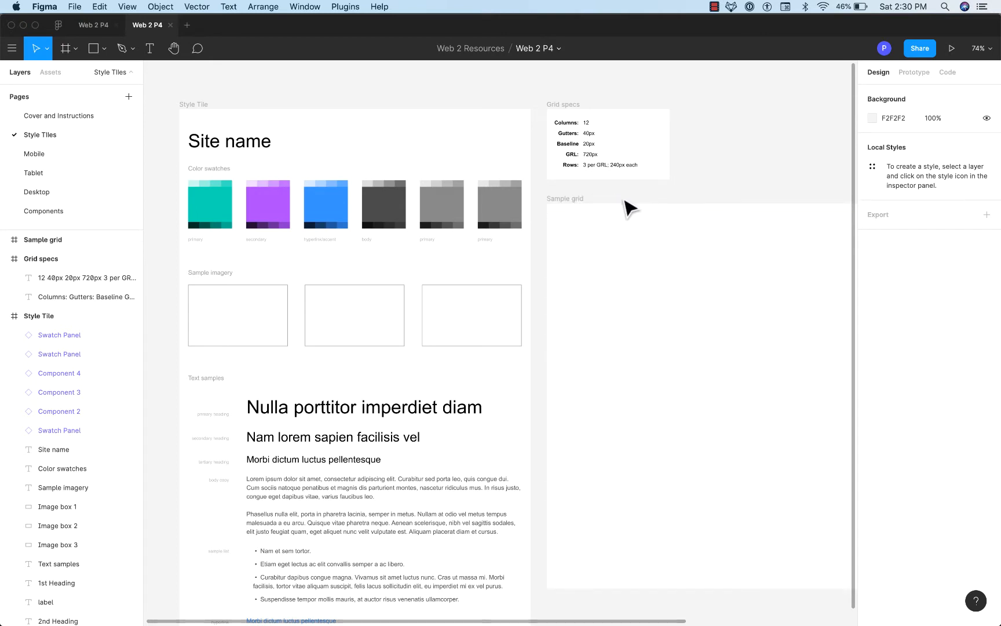
scroll(415, 259, "left", 2)
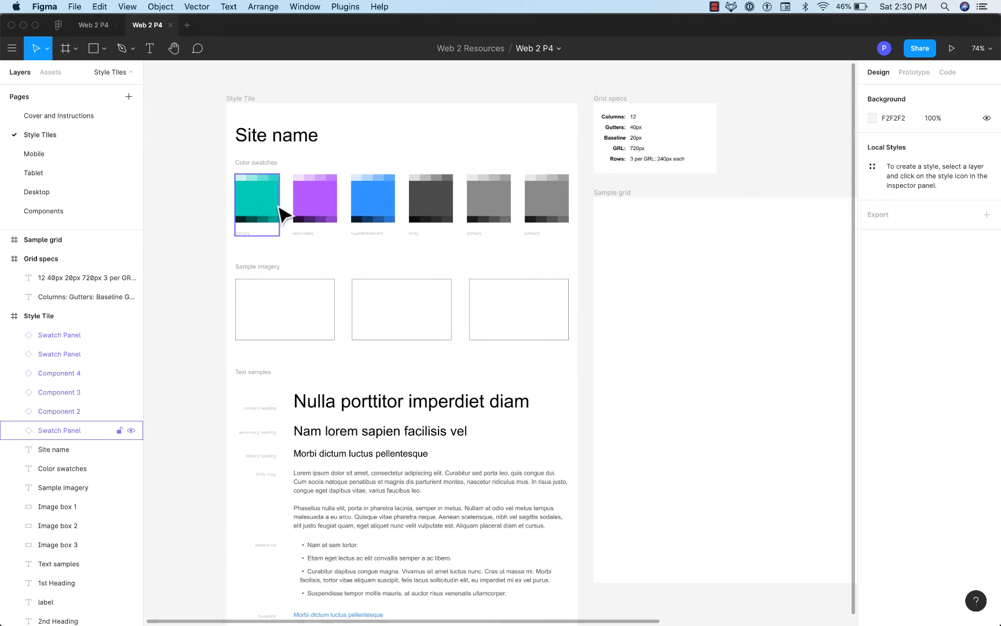
left_click(261, 205)
left_click(307, 215)
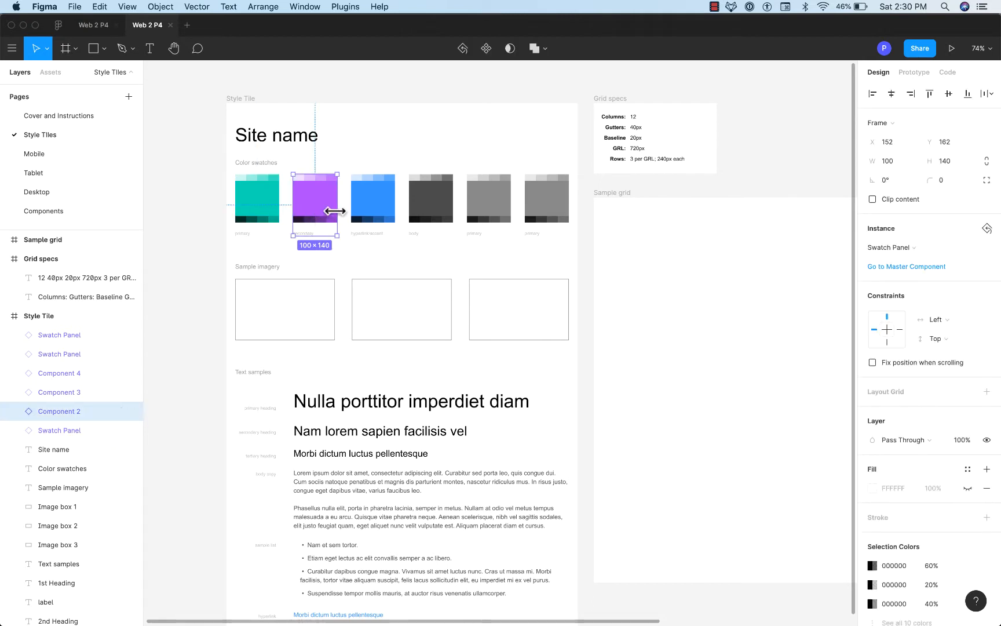
left_click(268, 207)
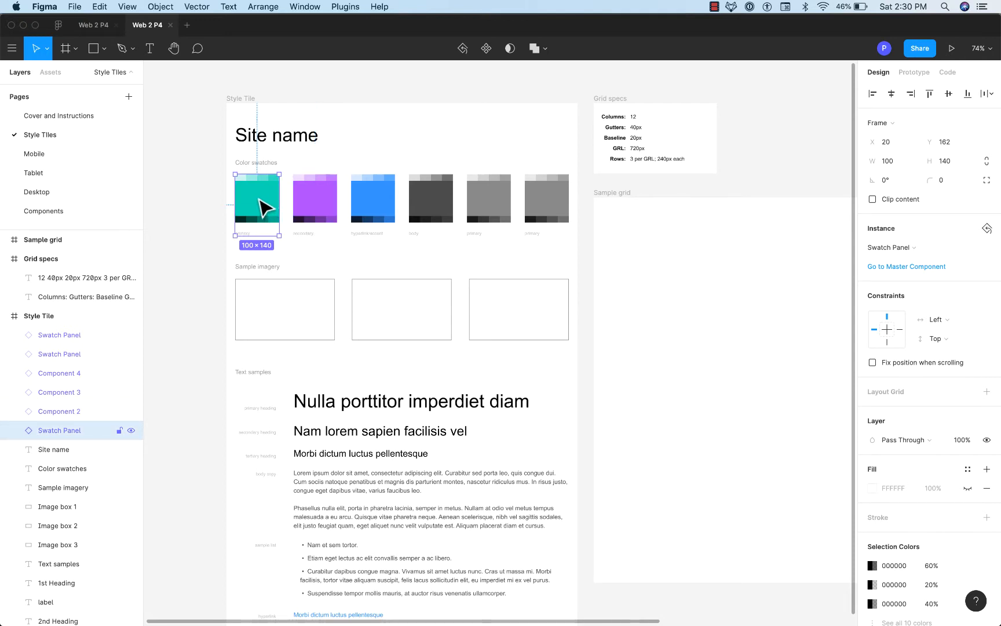
double_click(261, 206)
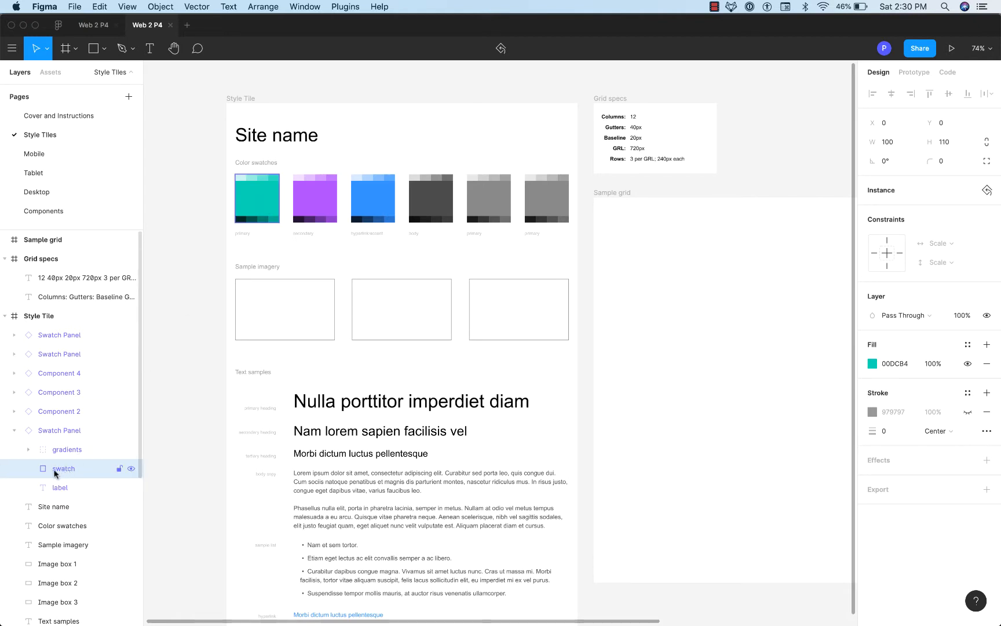
left_click(191, 240)
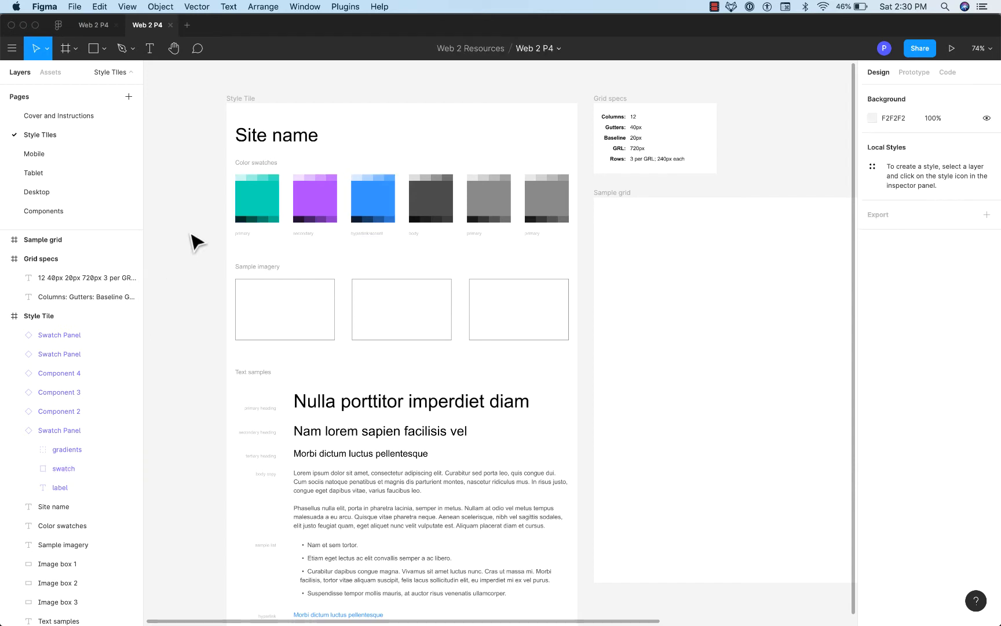
Step: Set the fill of the primary swatch's inner swatch layer to a slightly darker teal, 00D6AF
left_click(262, 209)
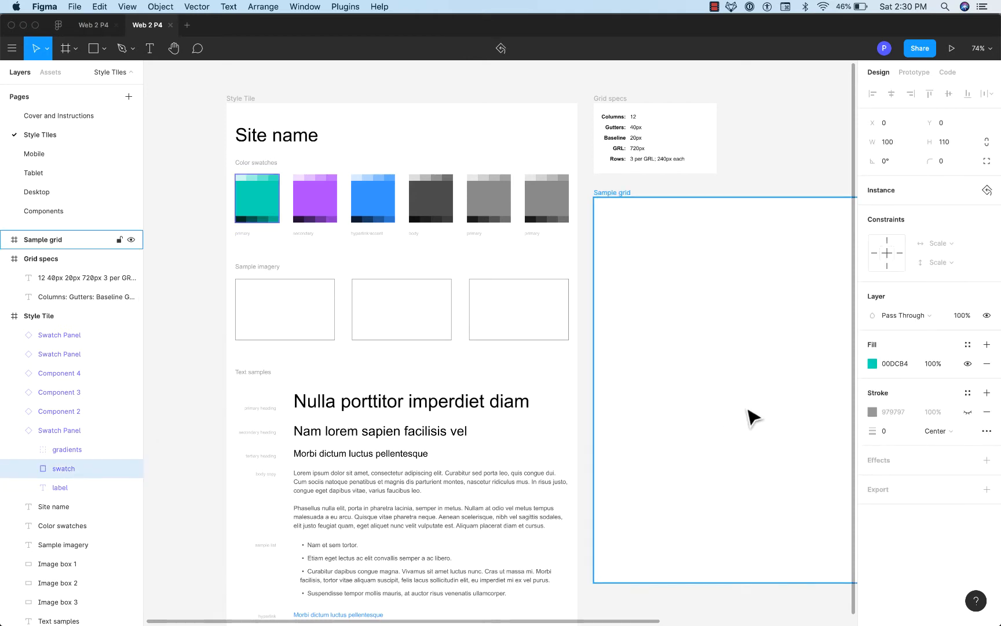
left_click(872, 364)
left_click_drag(846, 379, 860, 351)
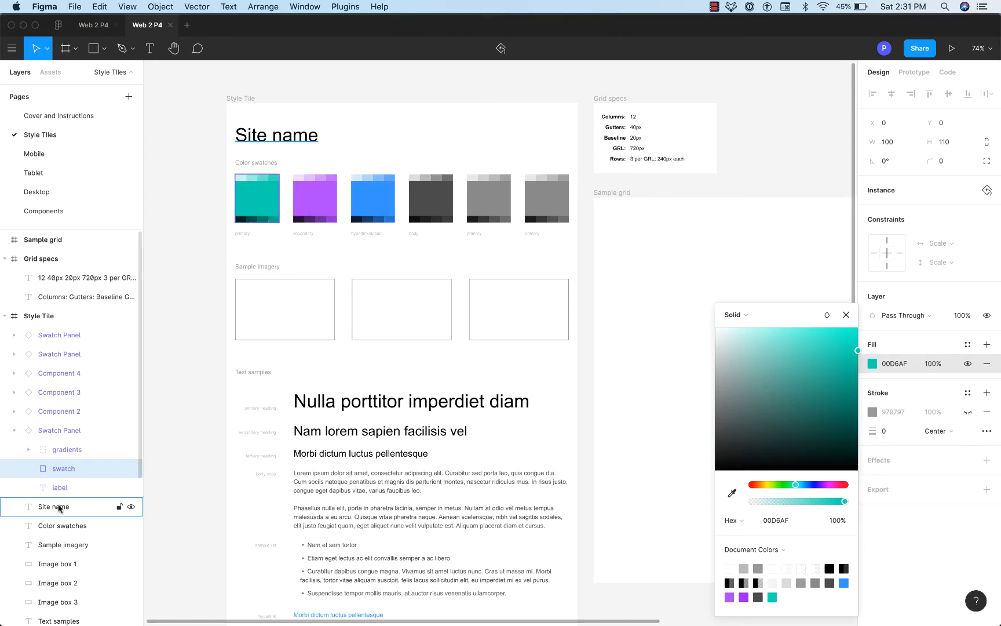
Step: Examine the rectangles inside the primary swatch's gradients group, then collapse the group and deselect it
left_click(64, 450)
left_click(29, 447)
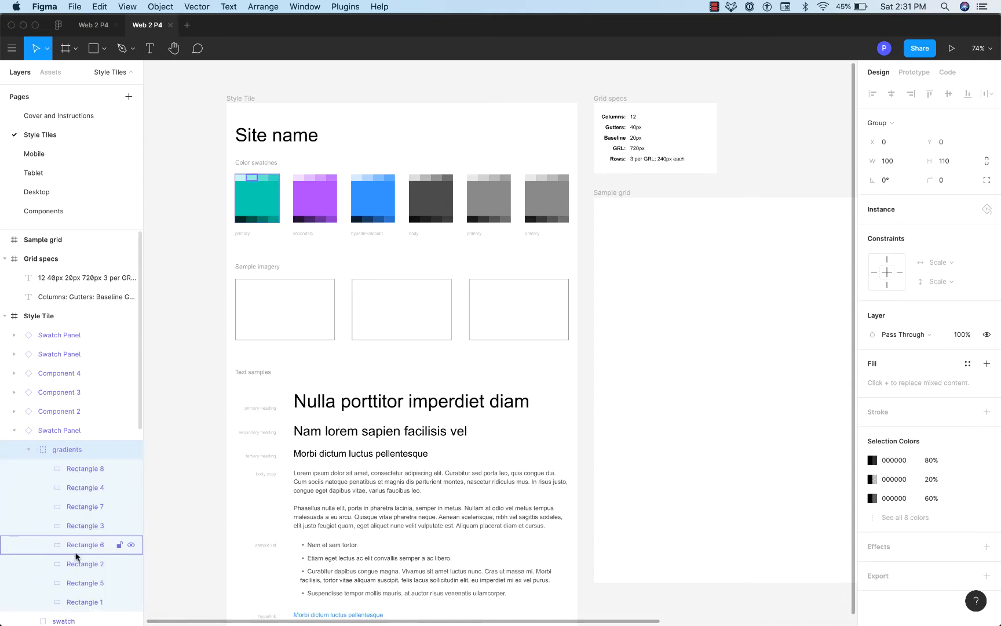
left_click(29, 450)
left_click(185, 286)
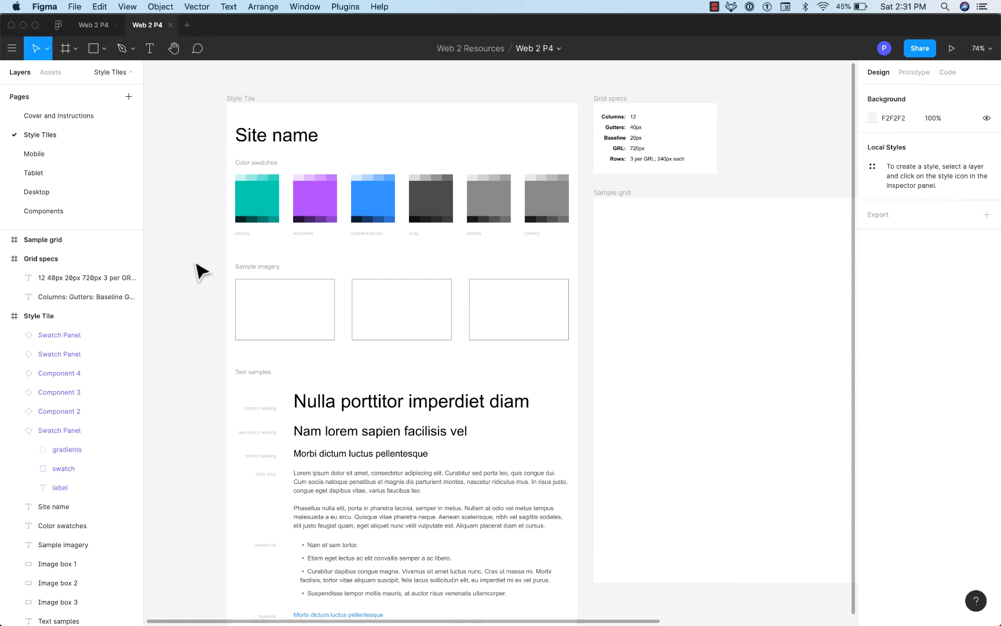
Step: Draw a rectangle about 132 × 164 on the empty canvas beside the Style Tile frame
left_click_drag(197, 270, 277, 261)
key("r")
left_click_drag(226, 214, 284, 286)
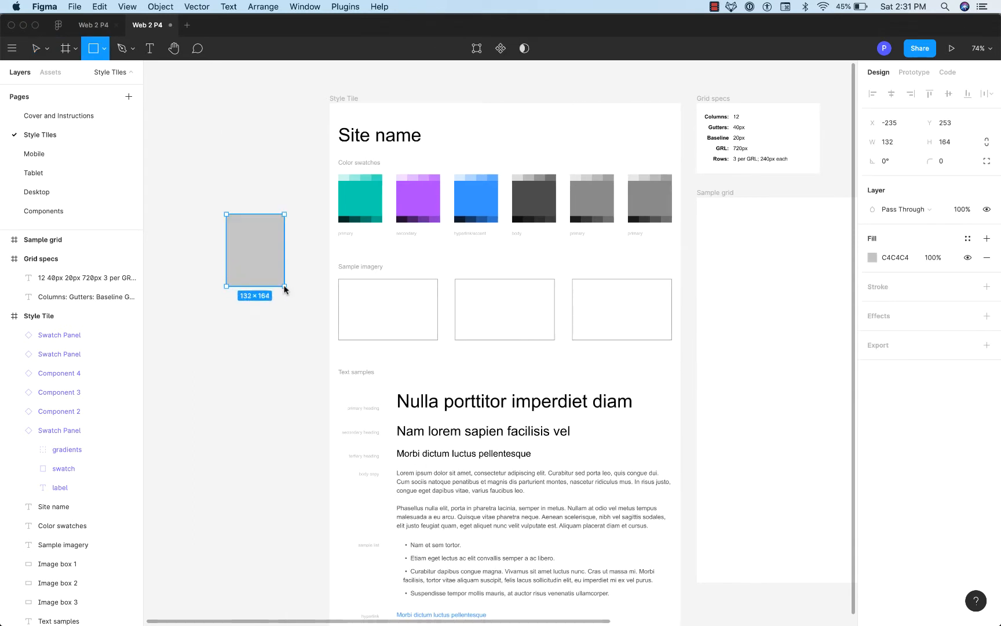
Step: Fill the new rectangle with the darker teal 00AB8C sampled from the primary swatch's gradient strip
left_click(882, 258)
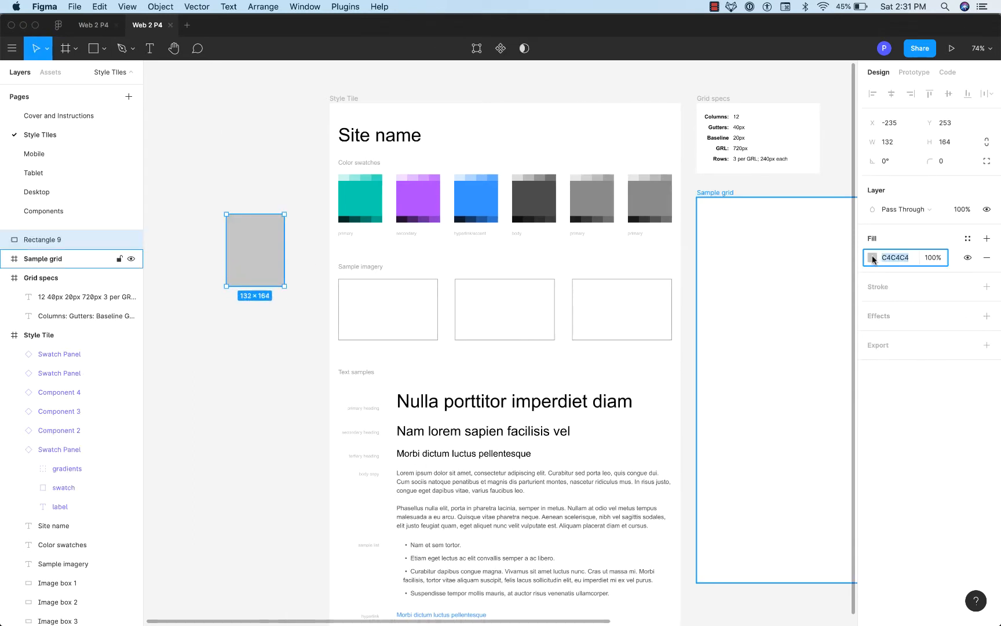
left_click(872, 257)
left_click(731, 438)
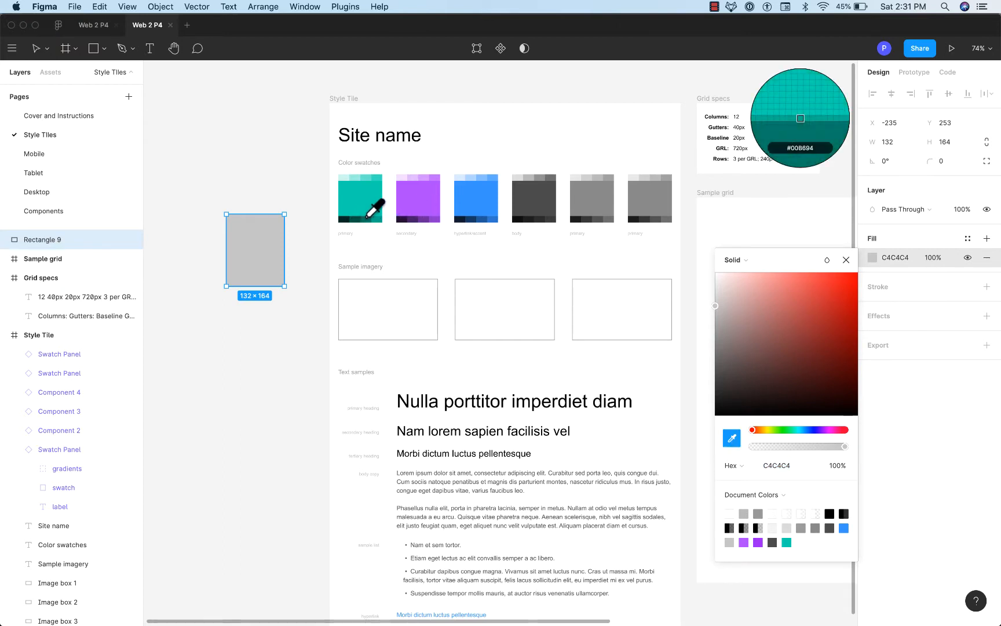
left_click(374, 214)
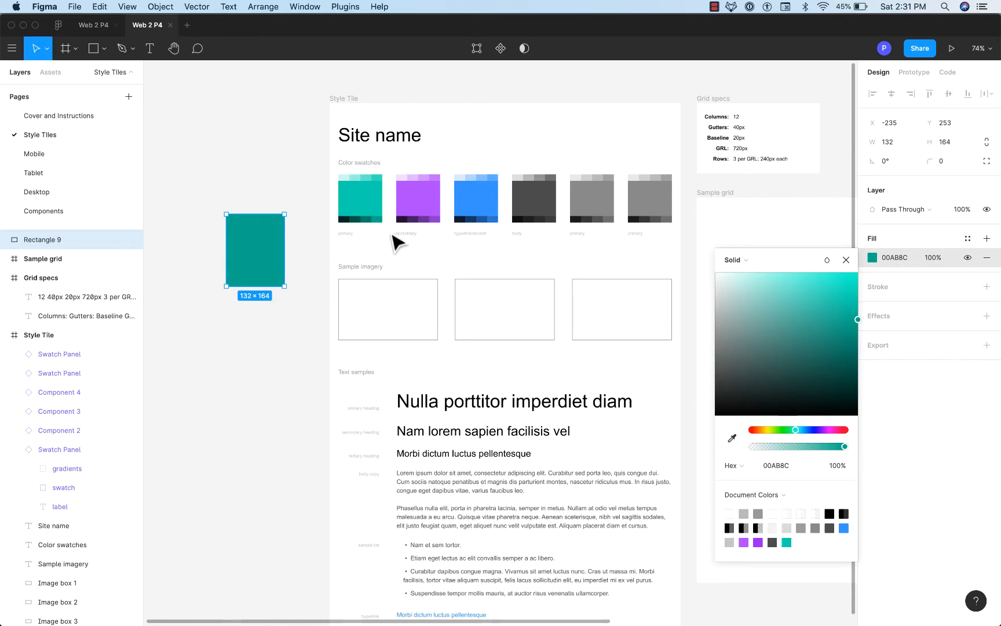
Step: Delete the teal test rectangle beside the Style Tile frame
left_click(269, 201)
left_click(263, 245)
key("Delete")
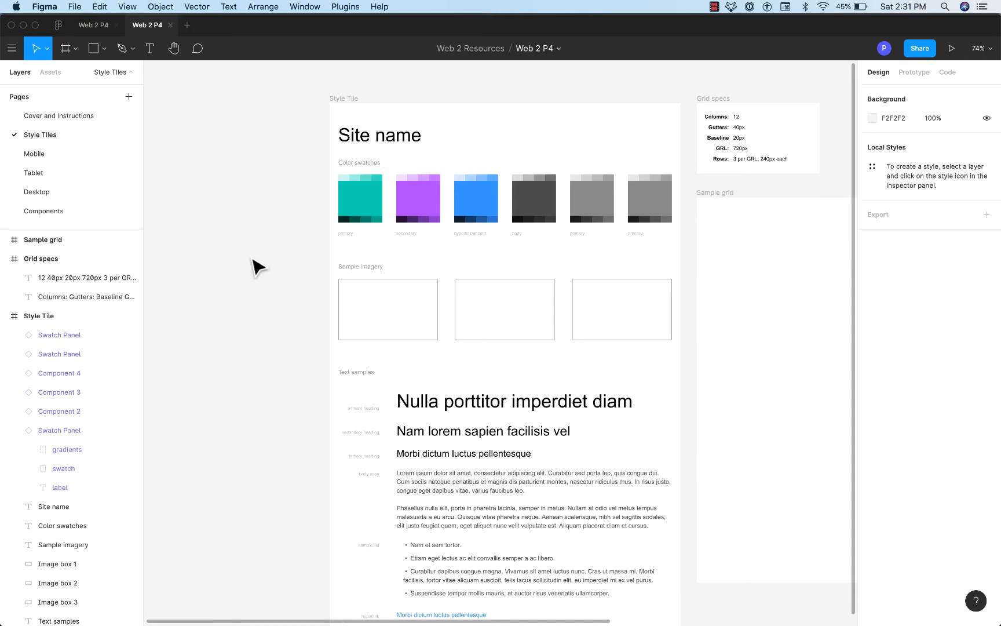
Step: Examine the text settings of the primary heading, body copy, list and hyperlink samples
scroll(264, 268, "right", 5)
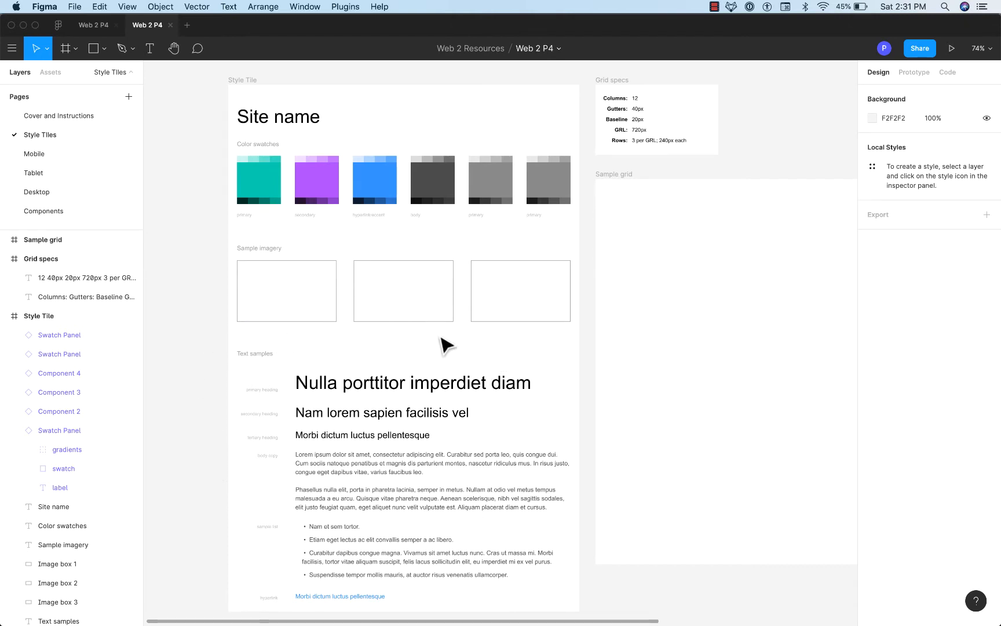
scroll(446, 345, "down", 3)
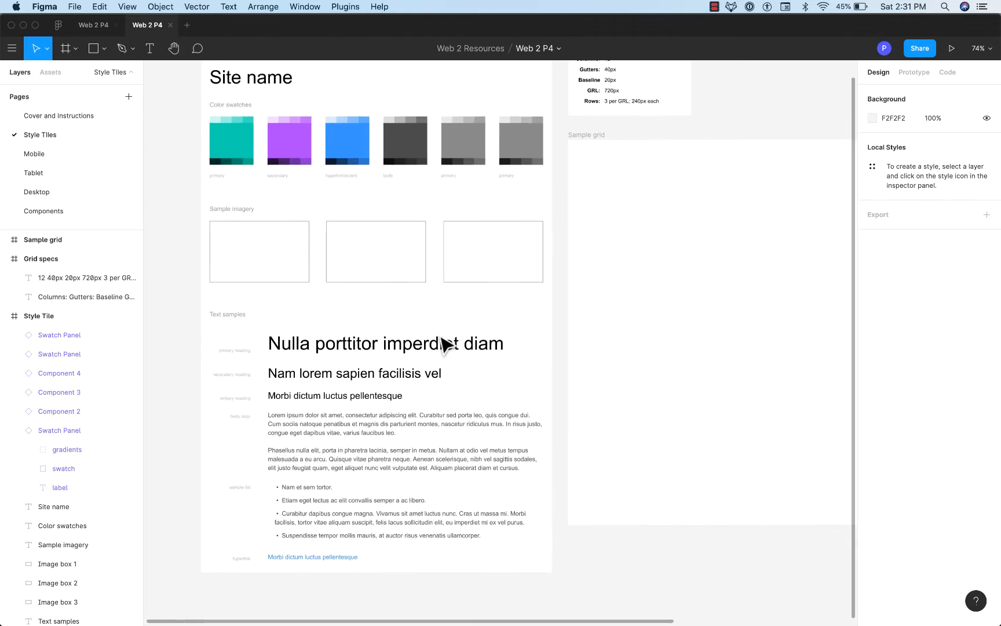
scroll(446, 345, "down", 3)
left_click(371, 318)
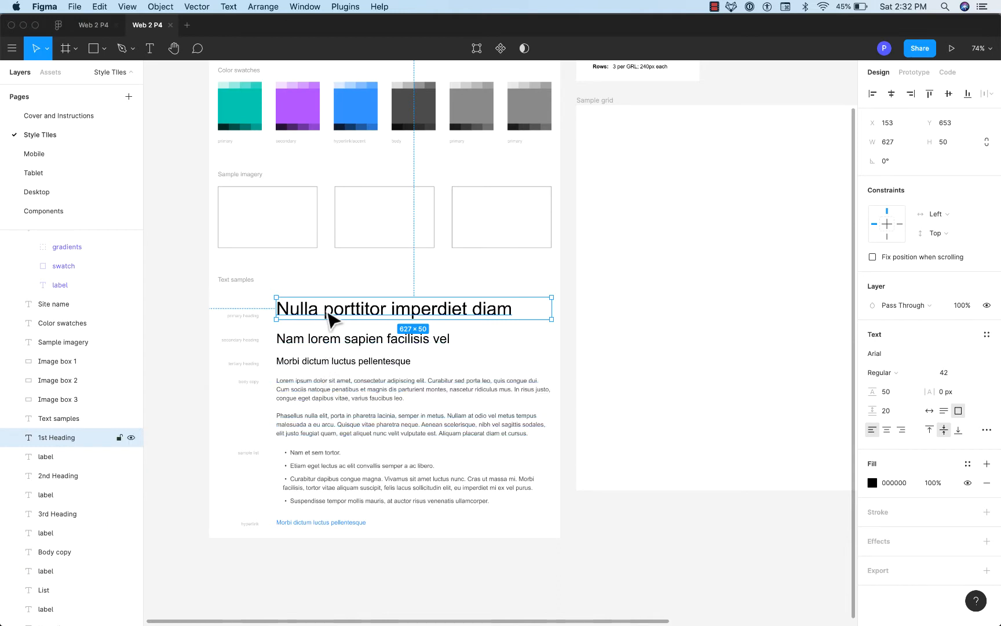
left_click(307, 394)
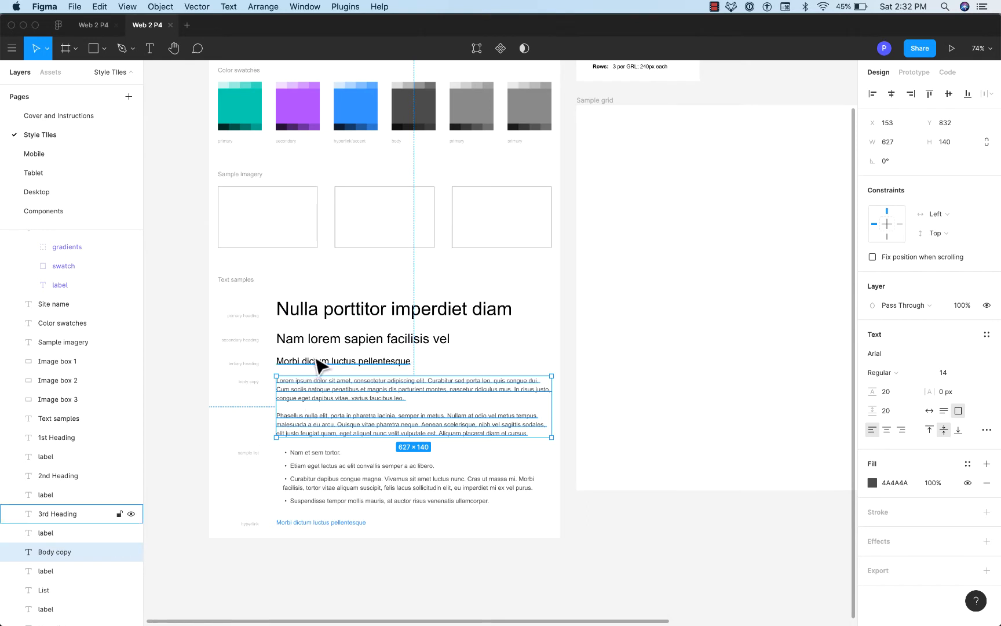
left_click(305, 466, "shift")
left_click(304, 522, "shift")
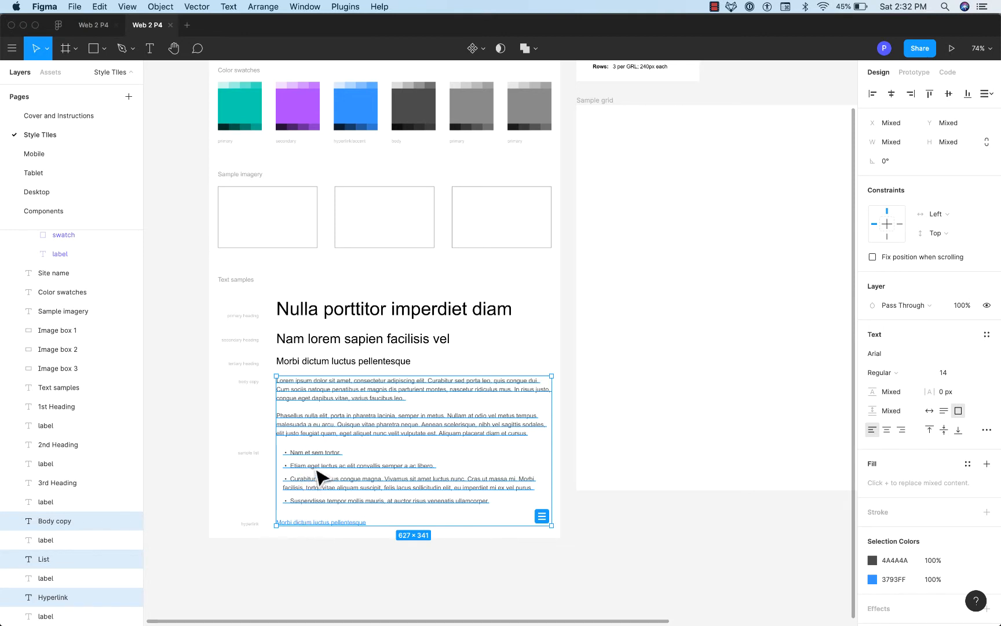
left_click(222, 425)
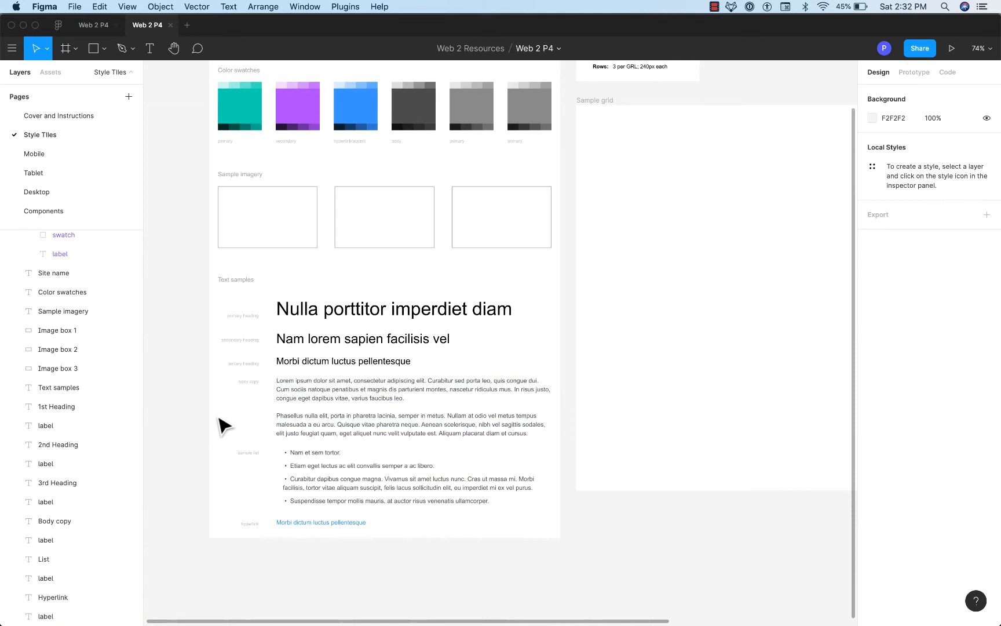
Step: Select the words "ipsum dolor" in the body copy and start creating a new text style from them
left_click(307, 399)
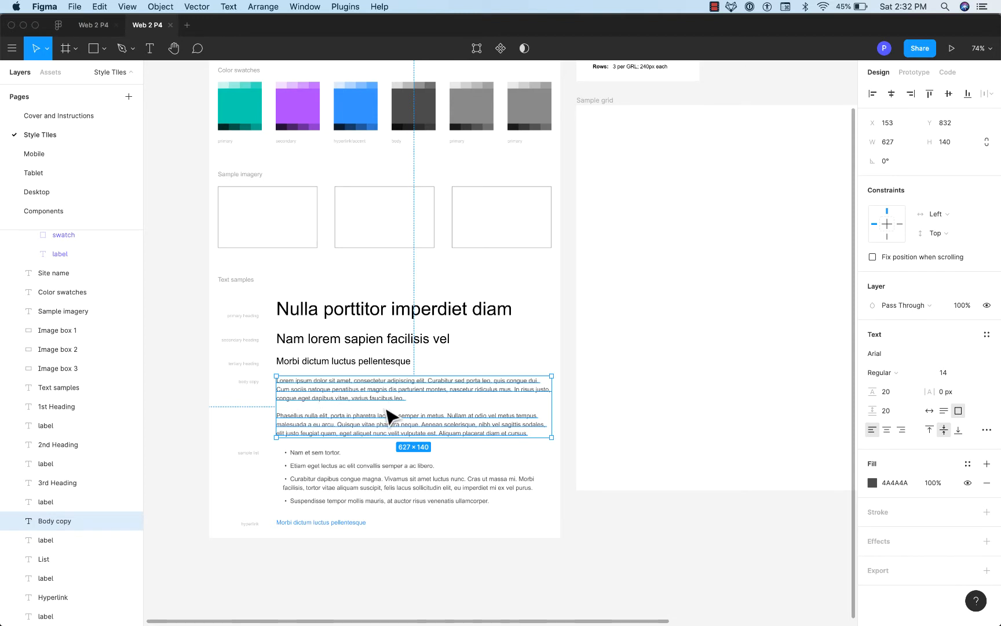
double_click(312, 395)
left_click(309, 386)
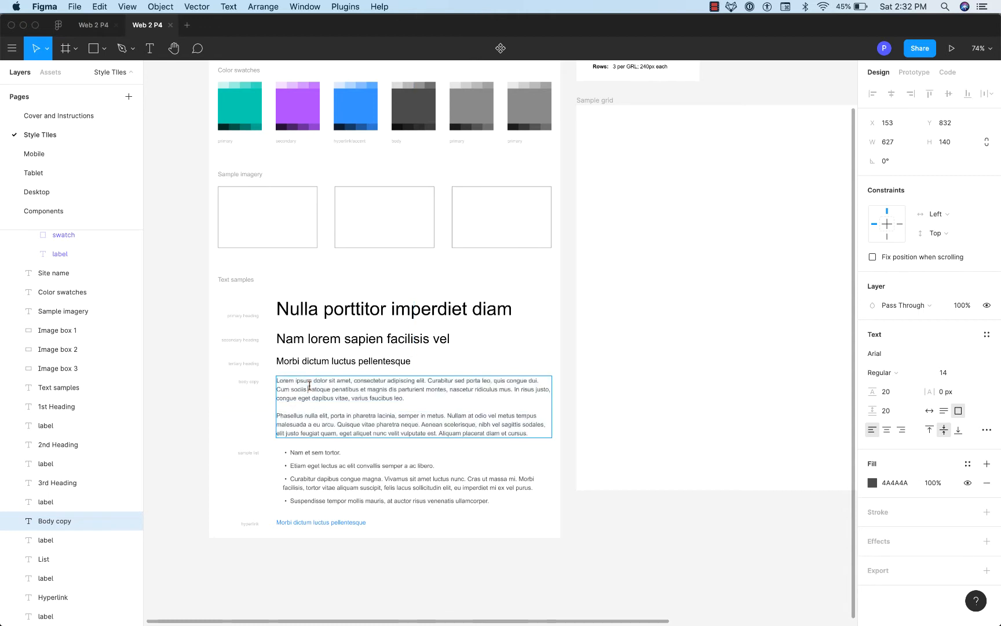
left_click_drag(296, 381, 329, 383)
left_click(985, 336)
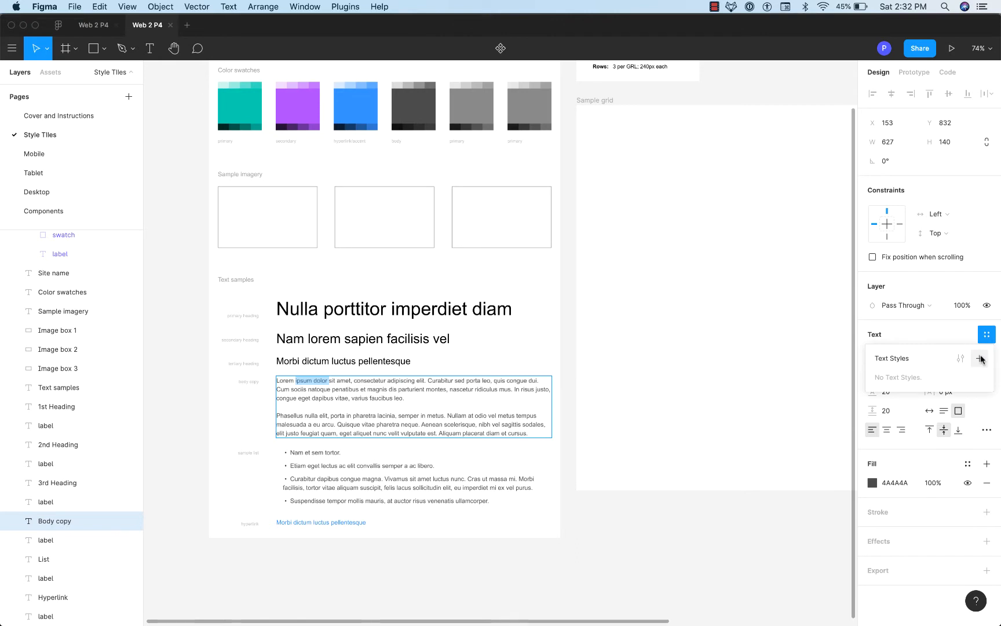
left_click(979, 359)
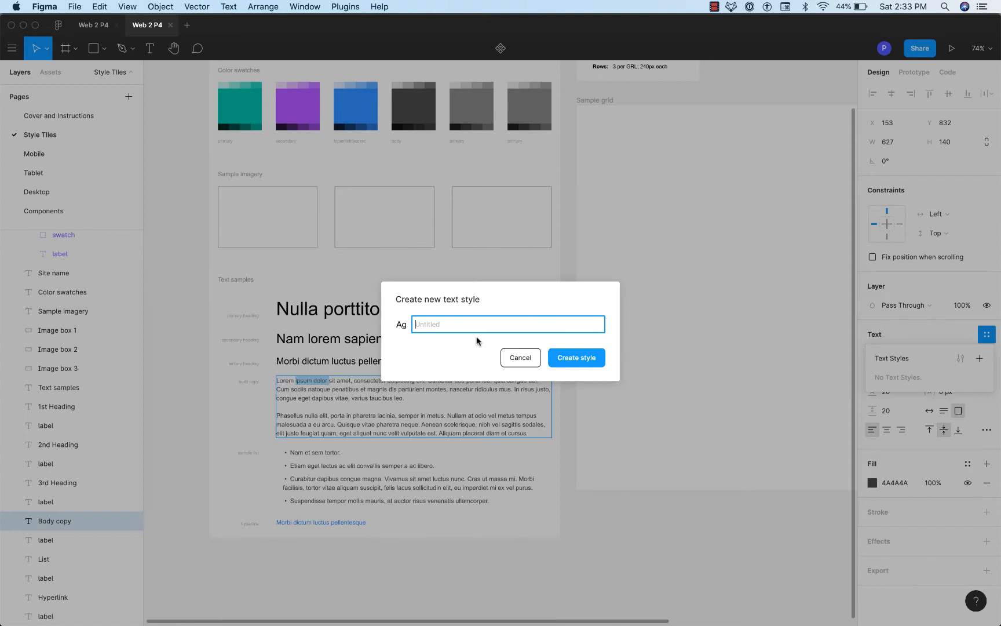
Step: Name the new text style Body and create it
type("Bo")
key("BackSpace")
key("BackSpace")
key("BackSpace")
key("BackSpace")
type("Typ")
double_click(419, 324)
left_click(433, 326)
left_click_drag(433, 326, 459, 328)
double_click(423, 325)
type("Base Type")
left_click_drag(451, 325, 495, 325)
left_click(448, 325)
left_click_drag(453, 325, 402, 328)
key("BackSpace")
left_click(576, 358)
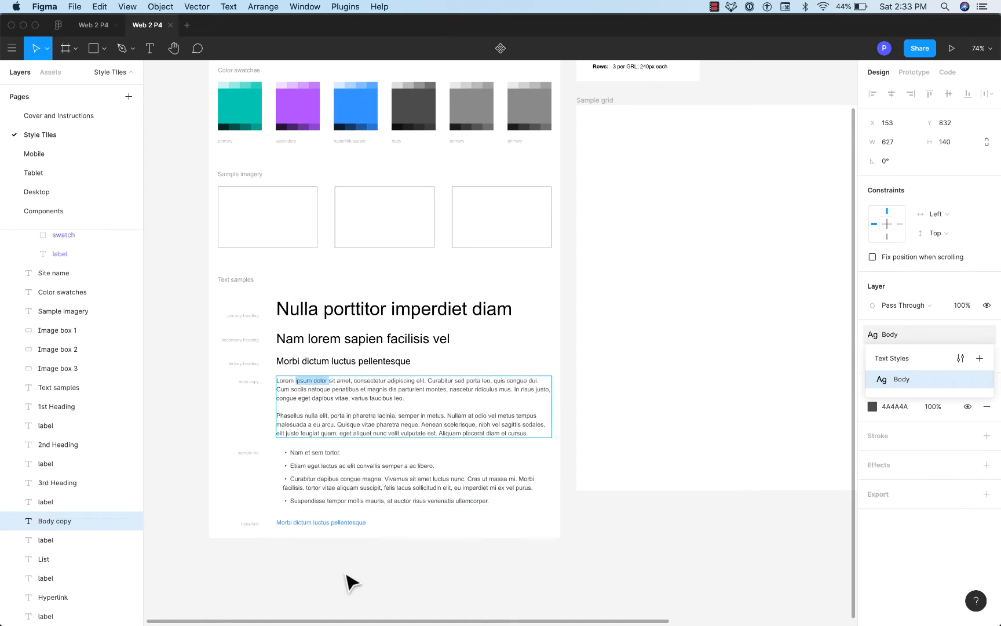
Step: Apply the Body text style to the bulleted list sample
left_click(321, 489)
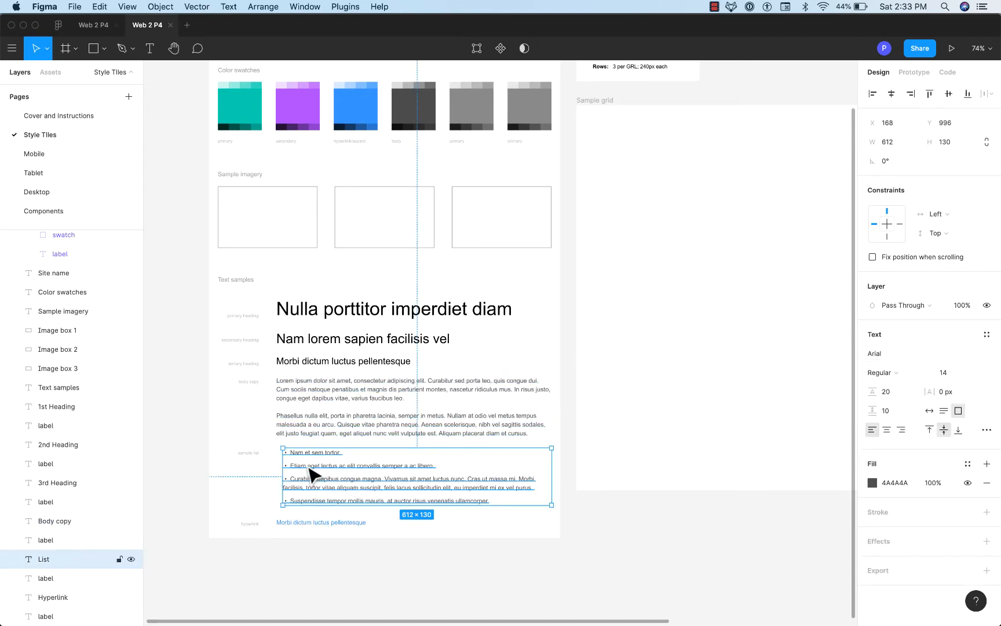
left_click(986, 336)
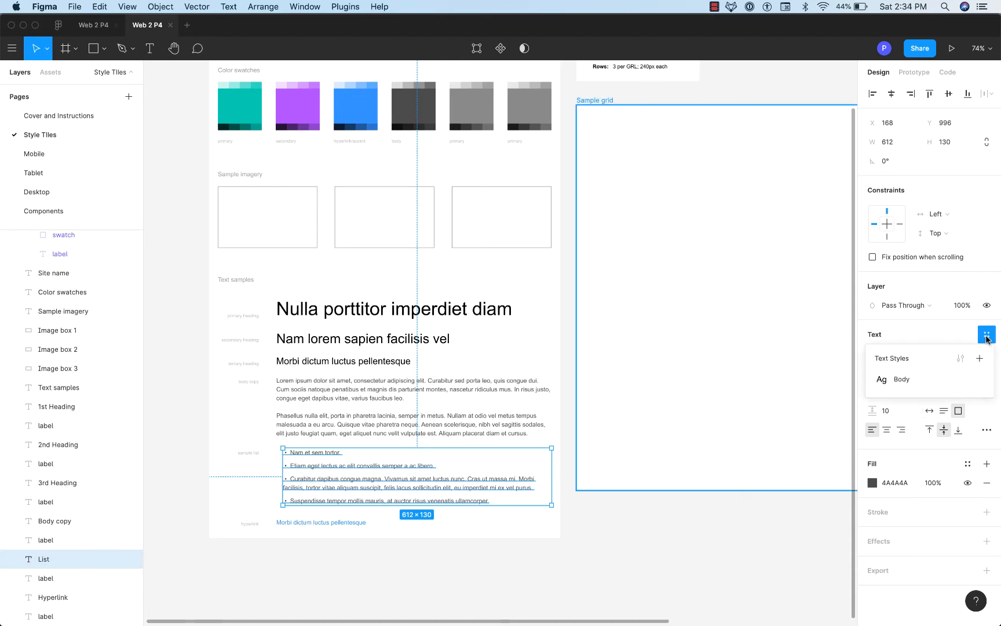
left_click(918, 380)
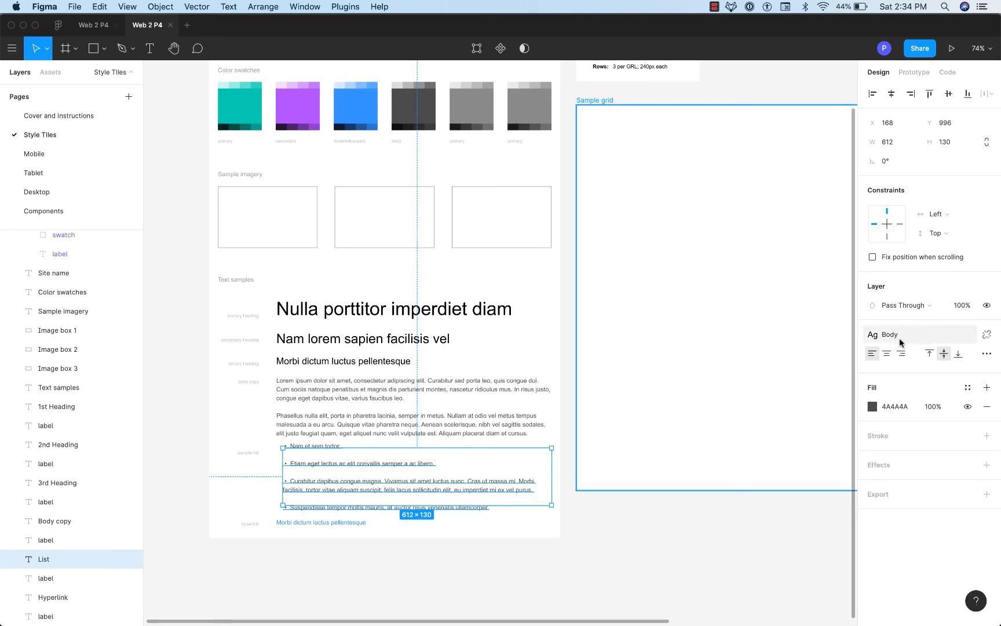
Step: Detach the Body style from the bulleted list and set its paragraph spacing to 10, trying 0 first
left_click(987, 334)
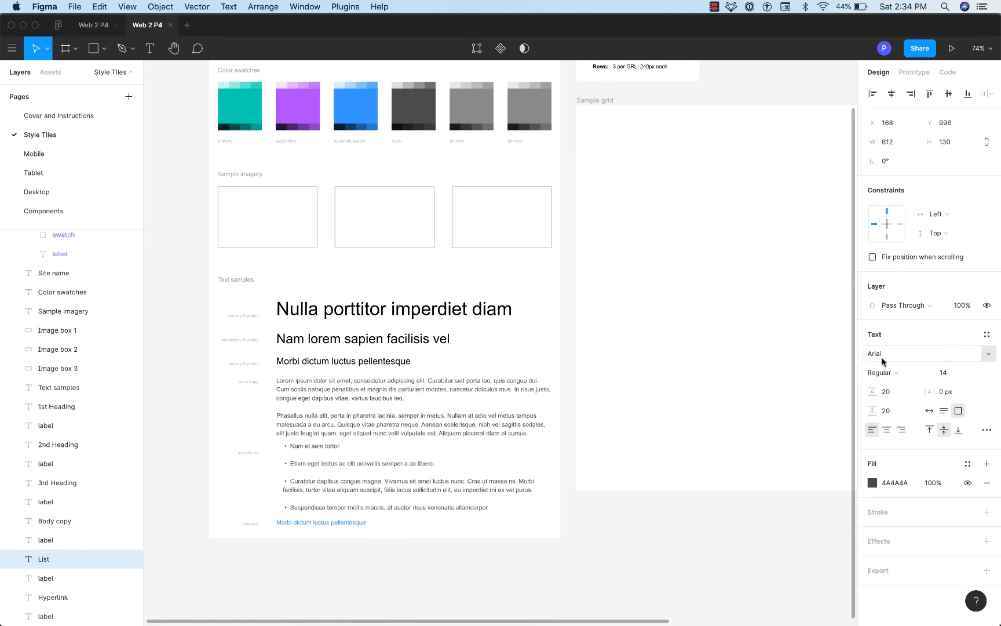
left_click(892, 397)
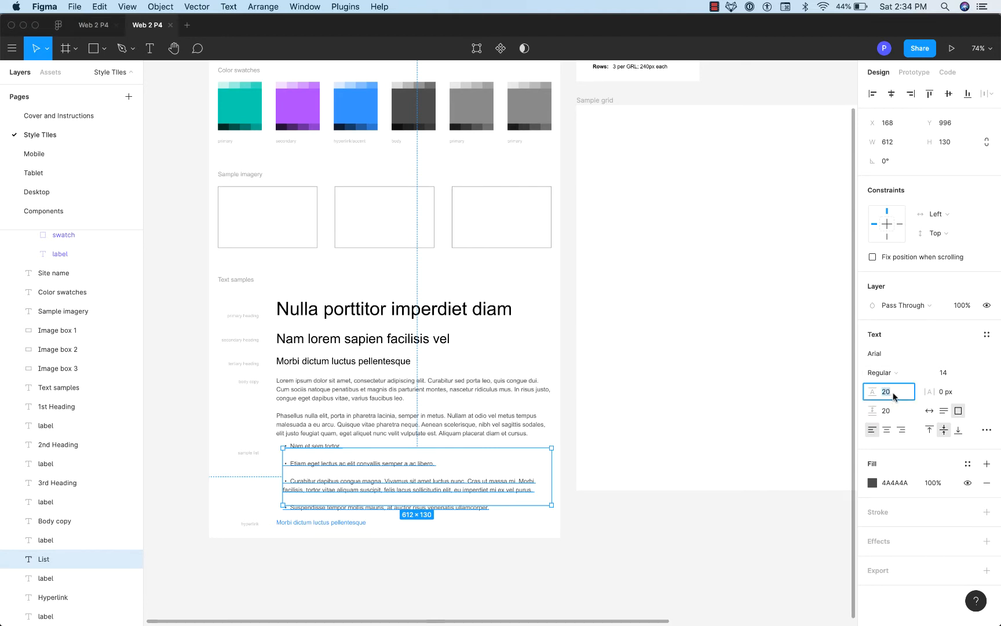
key("Tab")
type("0")
key("Return")
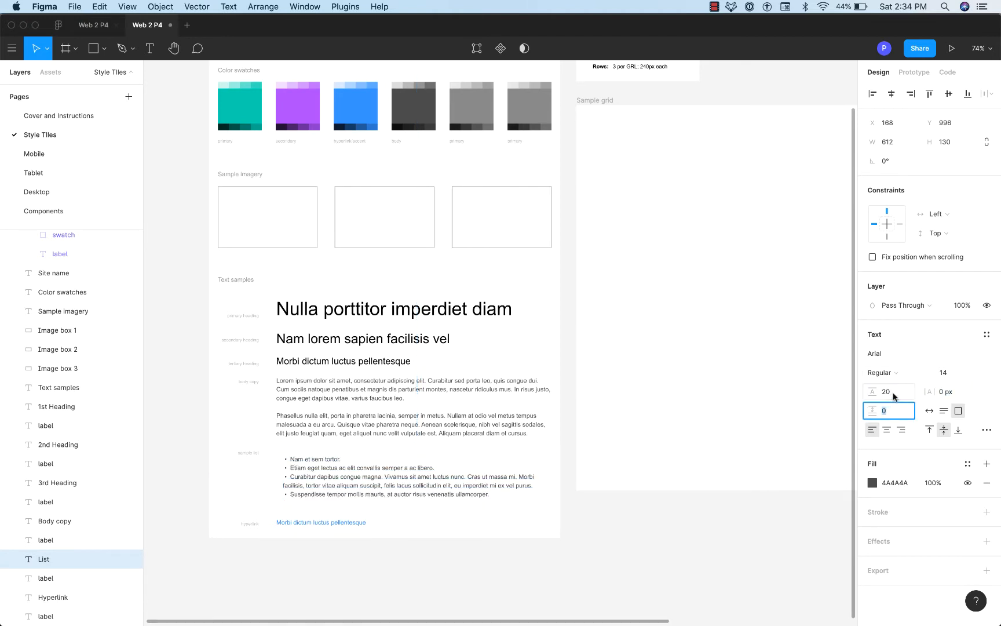
type("10")
key("Return")
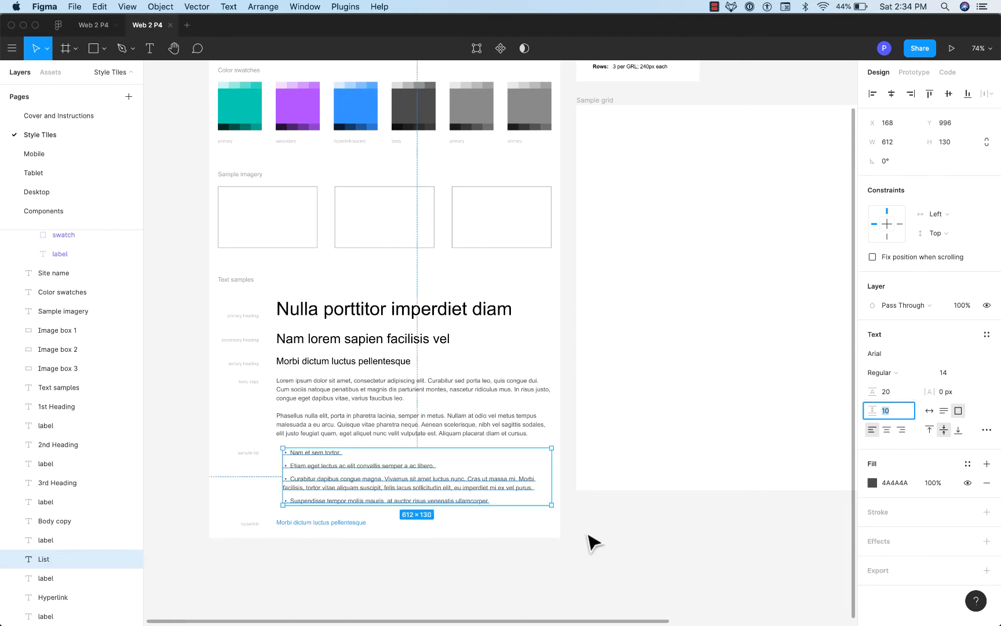
left_click(492, 584)
left_click(360, 489)
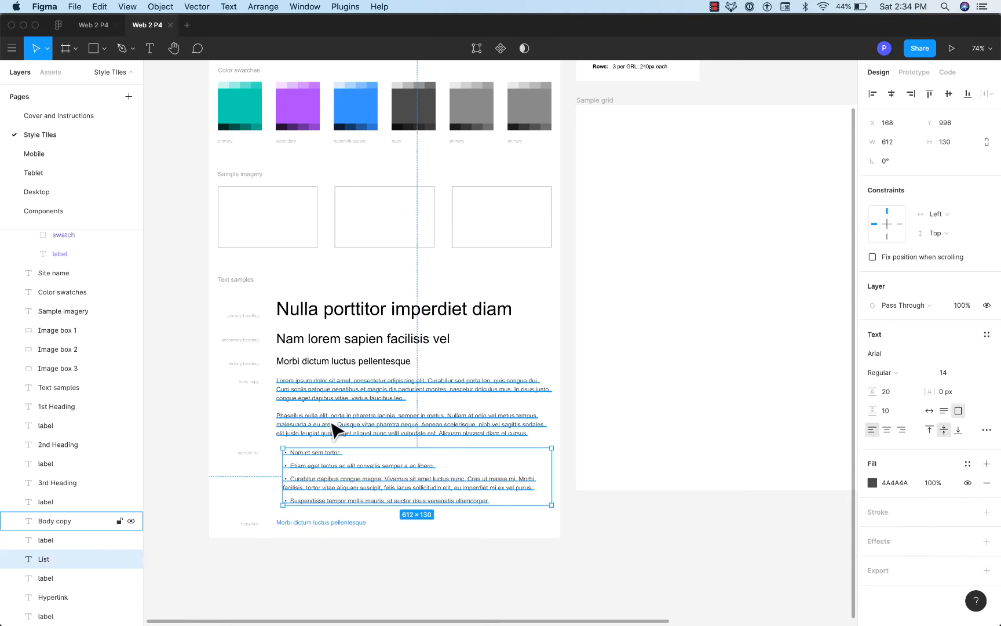
Step: Create a new text style named List from the bulleted list sample
left_click(334, 429)
left_click(326, 466)
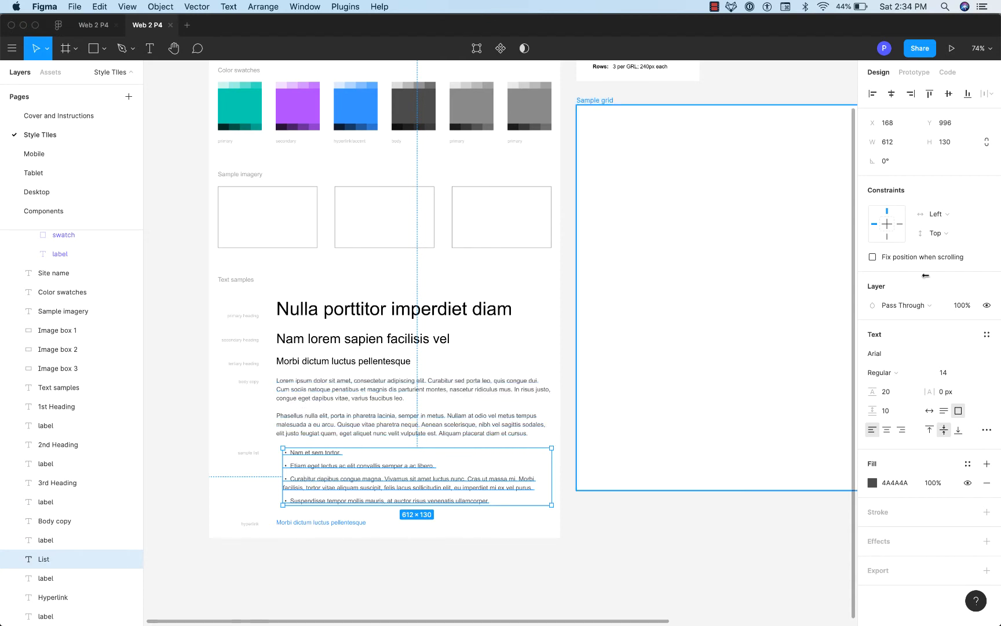
left_click(987, 335)
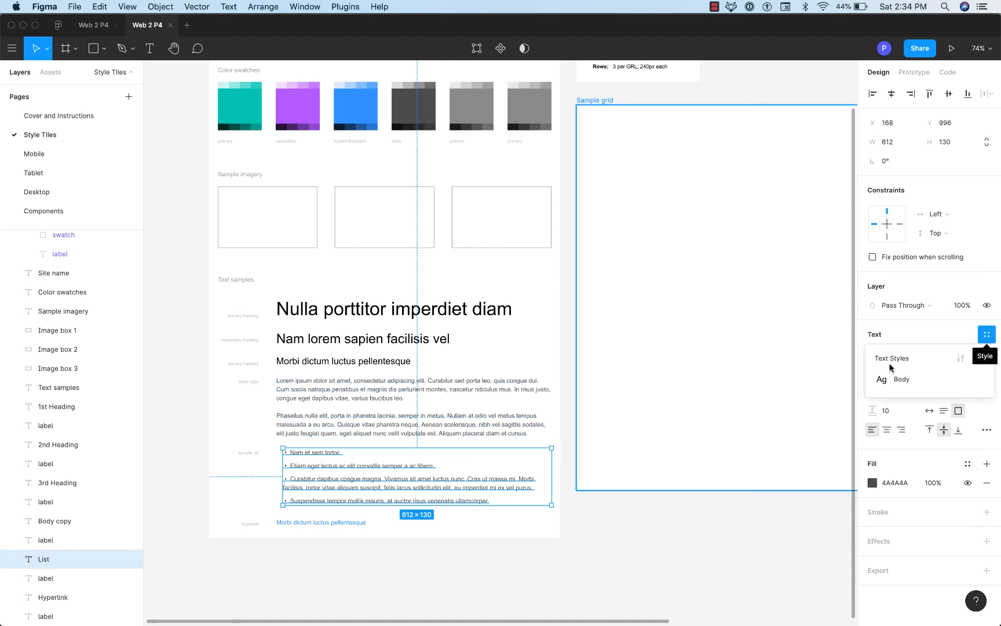
left_click(979, 359)
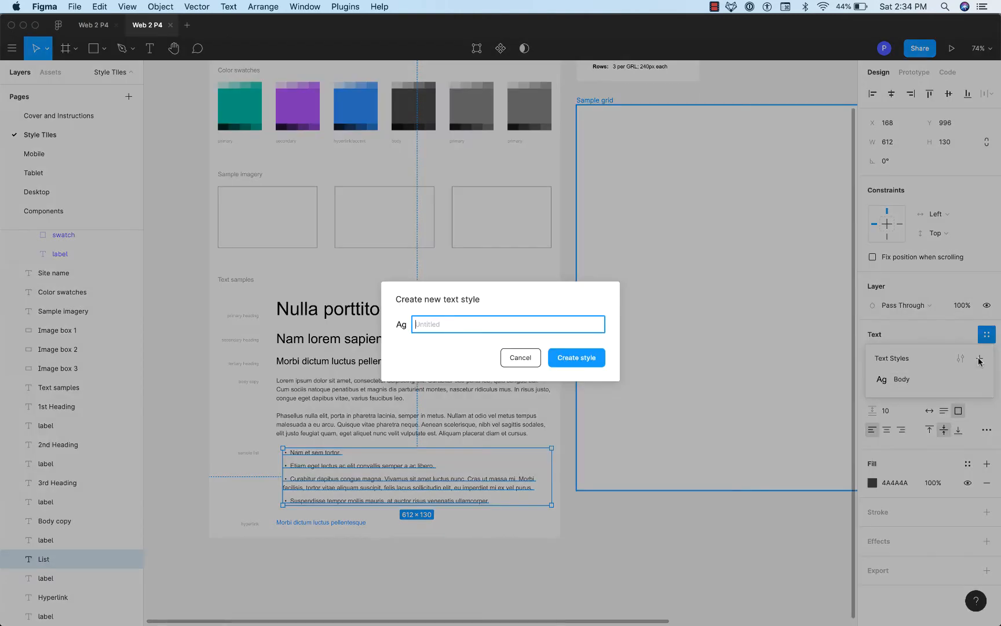
type("List")
left_click(576, 357)
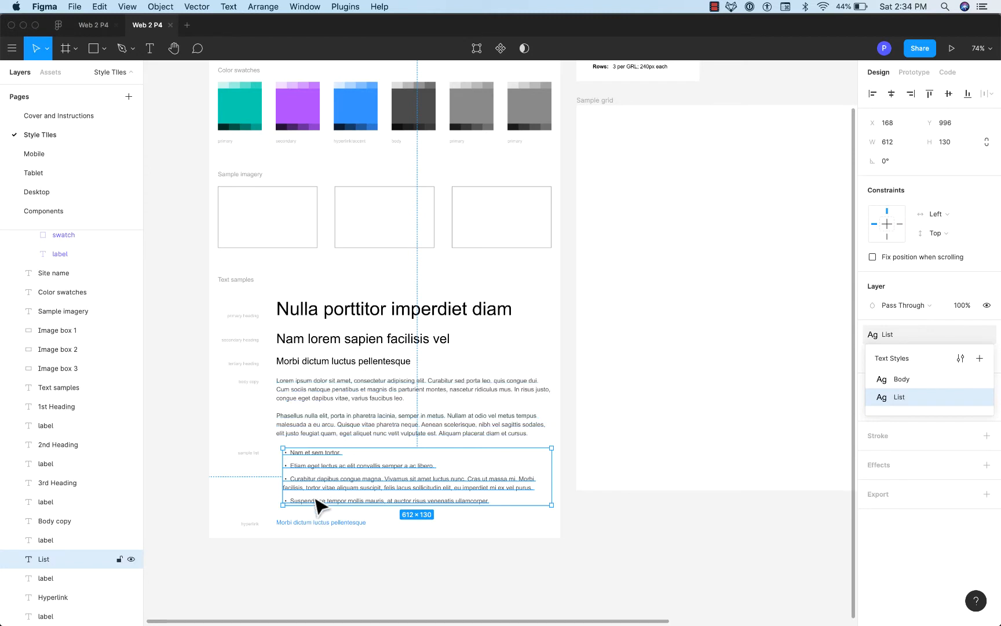
Step: Apply the Body text style to the hyperlink sample
left_click(314, 522)
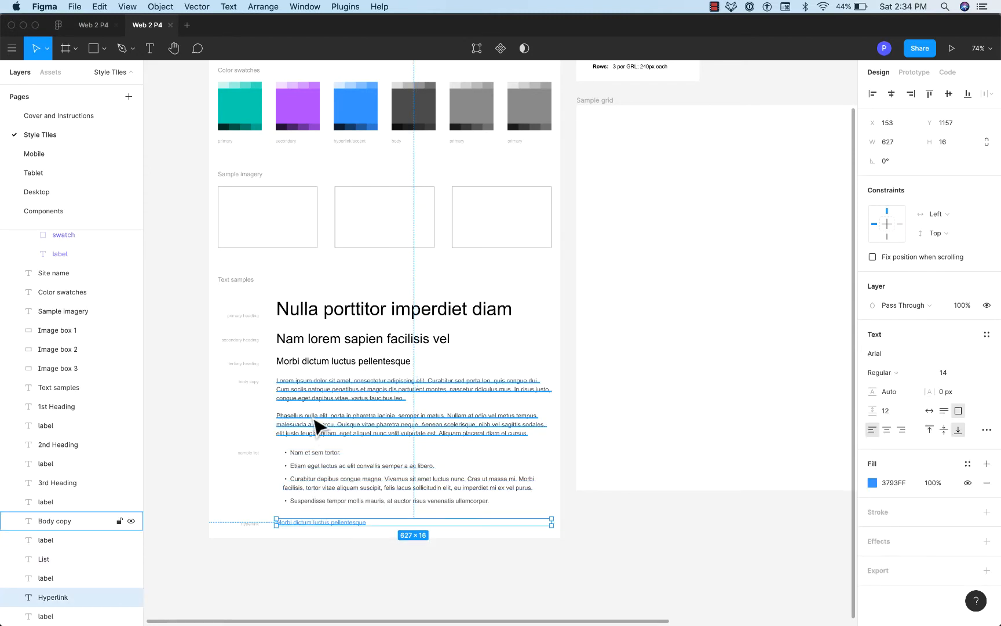
left_click(314, 414)
left_click(305, 523)
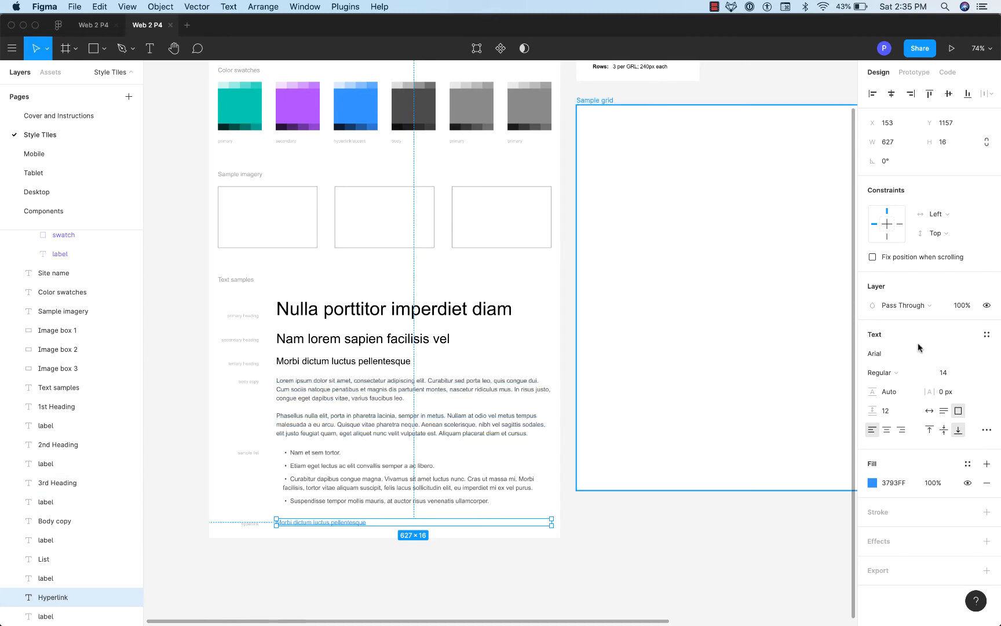
left_click(986, 335)
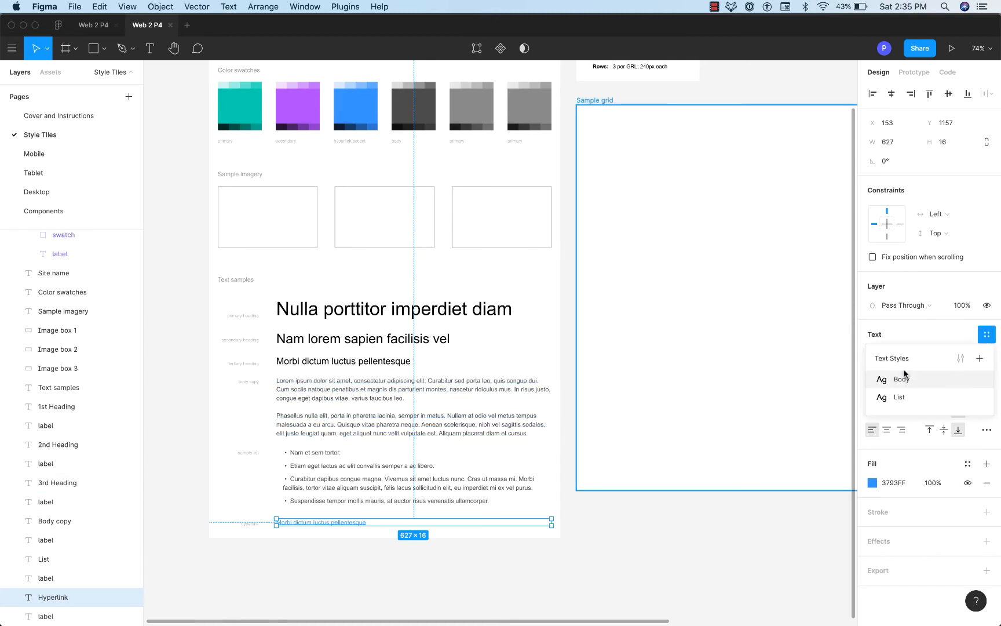
left_click(901, 380)
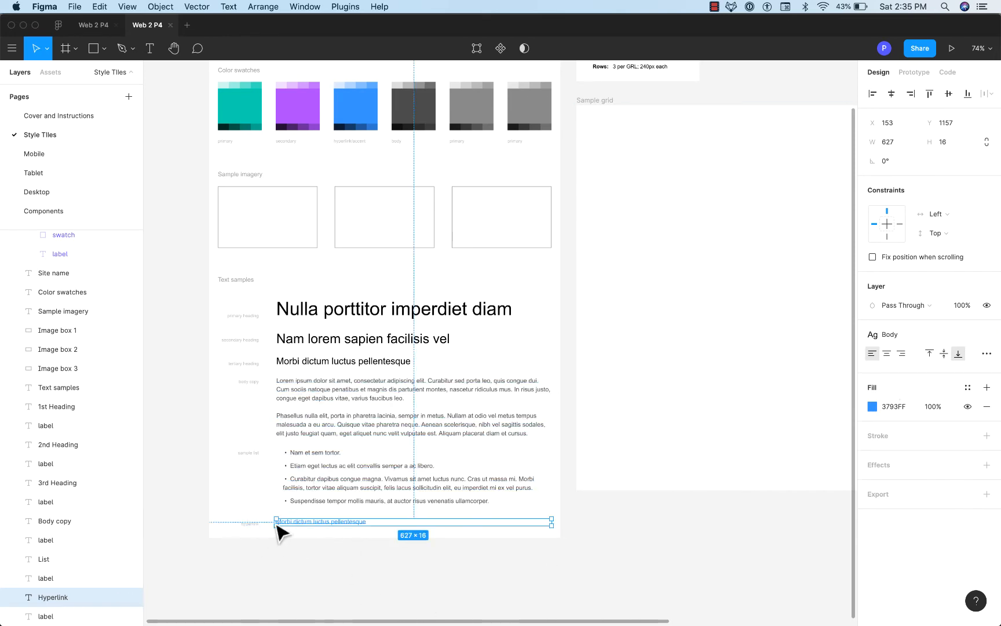
Step: Move the hyperlink sample slightly down to Y 1161, keeping its horizontal position, and deselect it
left_click_drag(296, 524, 292, 523)
scroll(290, 529, "up", 10)
scroll(339, 500, "down", 2)
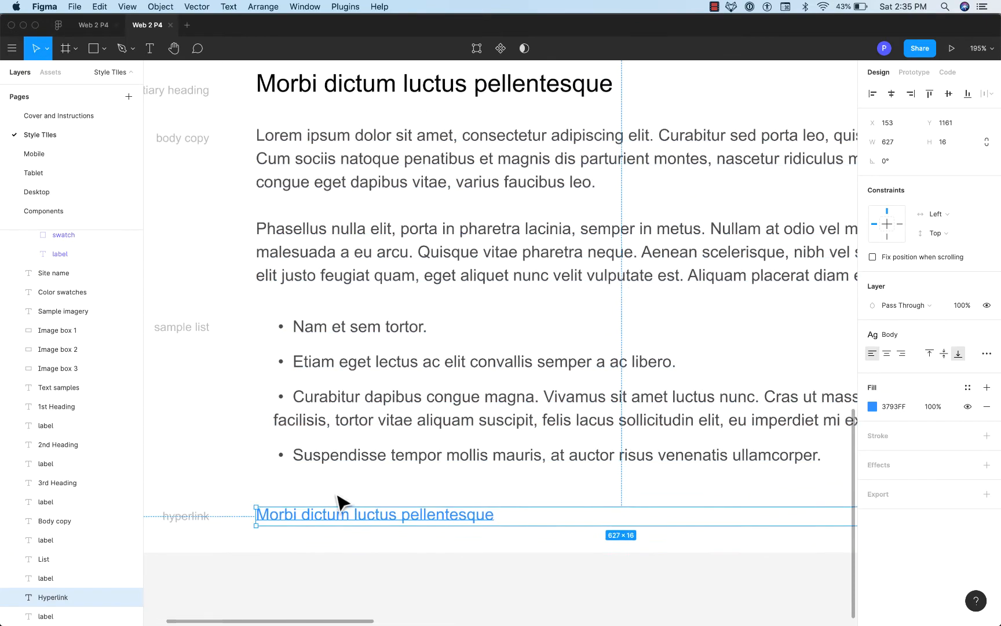
scroll(339, 496, "down", 8)
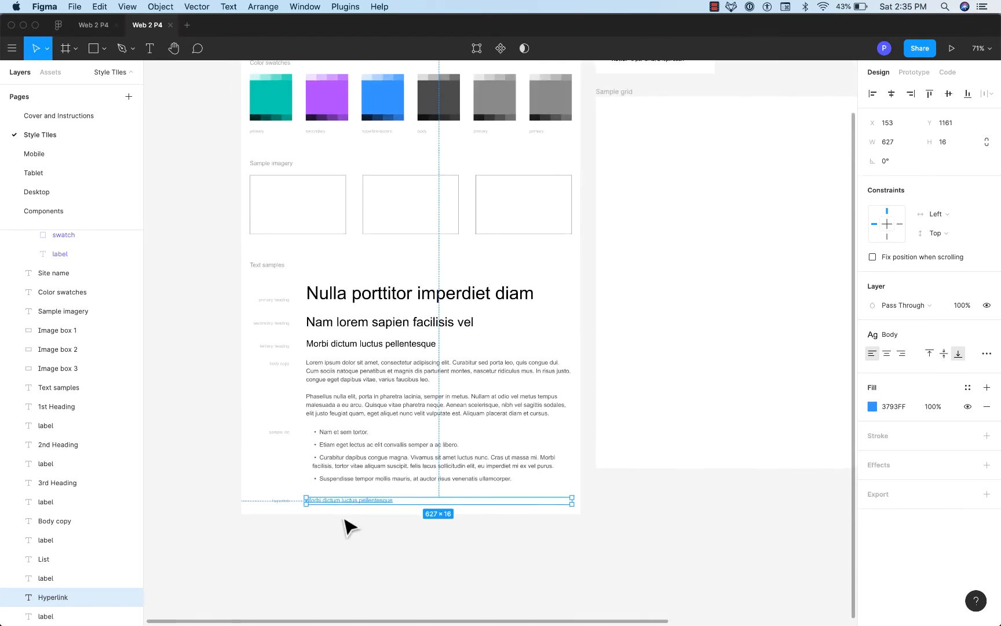
left_click(345, 518)
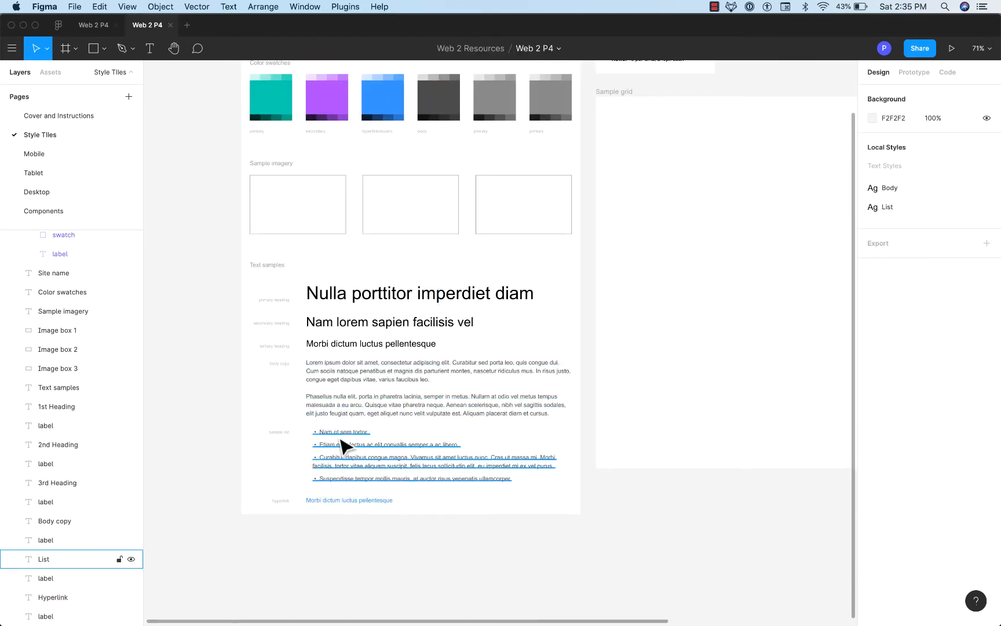
Step: Create a new text style named Heading 1 from the primary heading sample
scroll(356, 536, "up", 2)
left_click(355, 388)
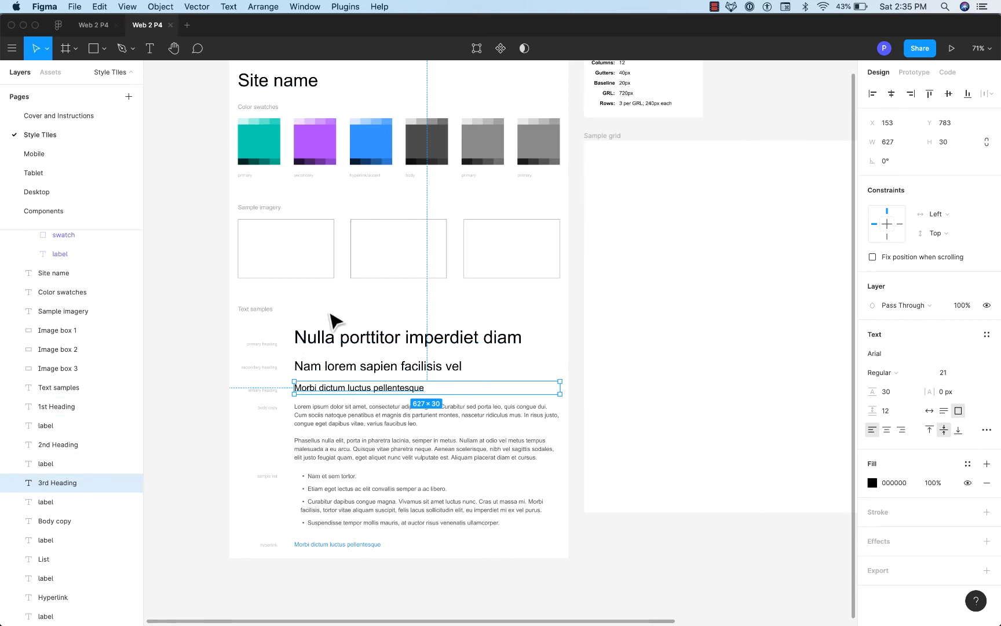
left_click(344, 346)
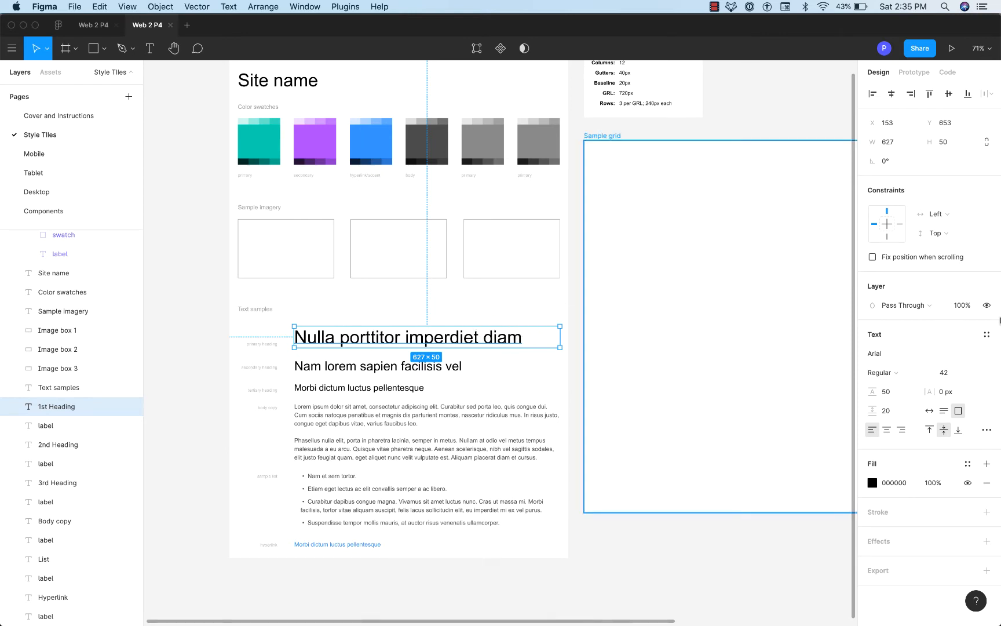
left_click(986, 335)
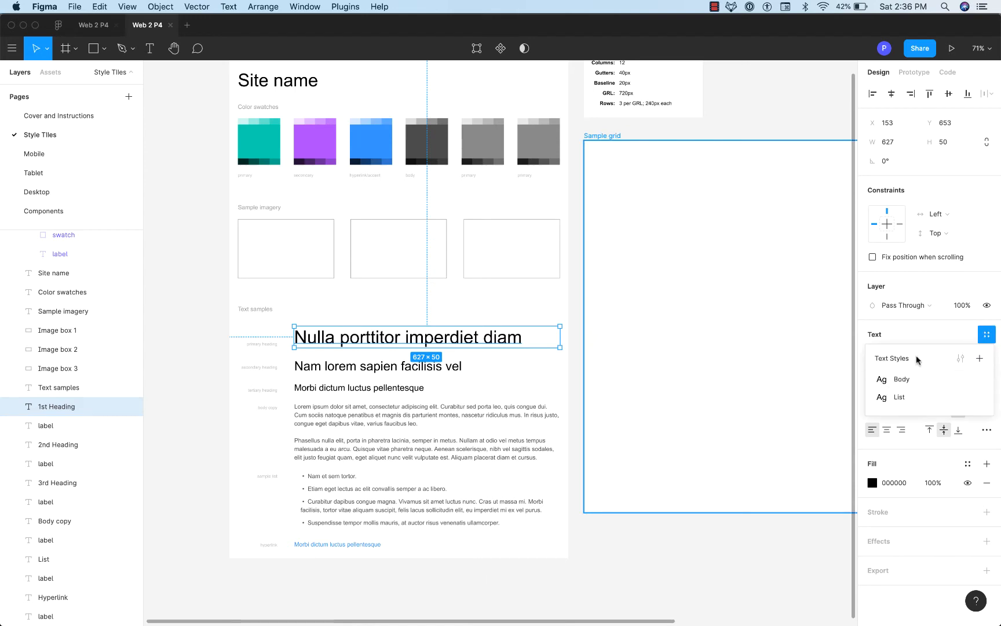
left_click(977, 359)
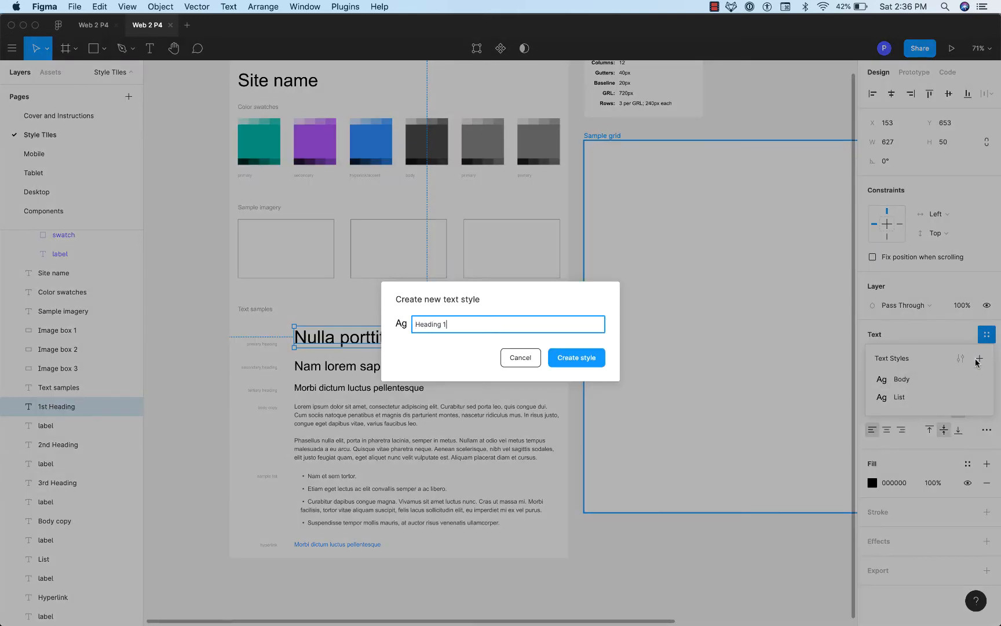
key("Return")
Step: Create a new text style named Heading 2 from the secondary heading sample
left_click(459, 373)
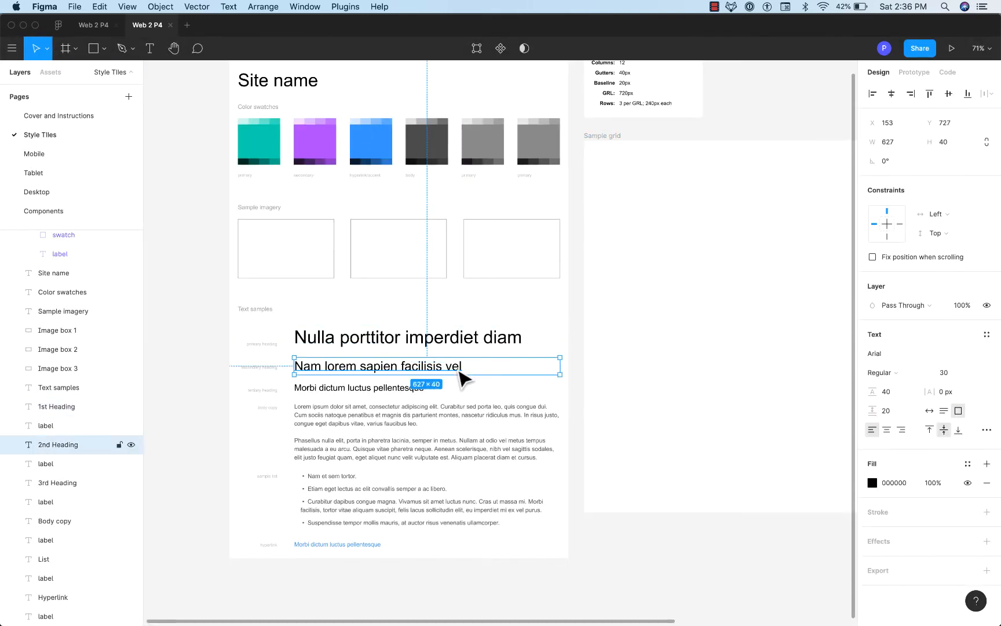
left_click(986, 335)
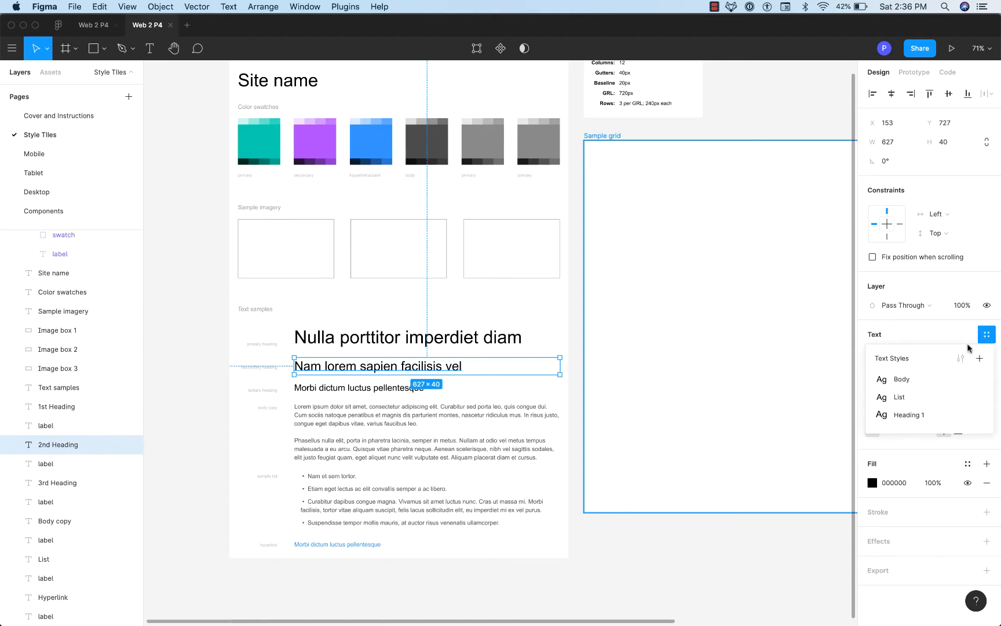
left_click(979, 359)
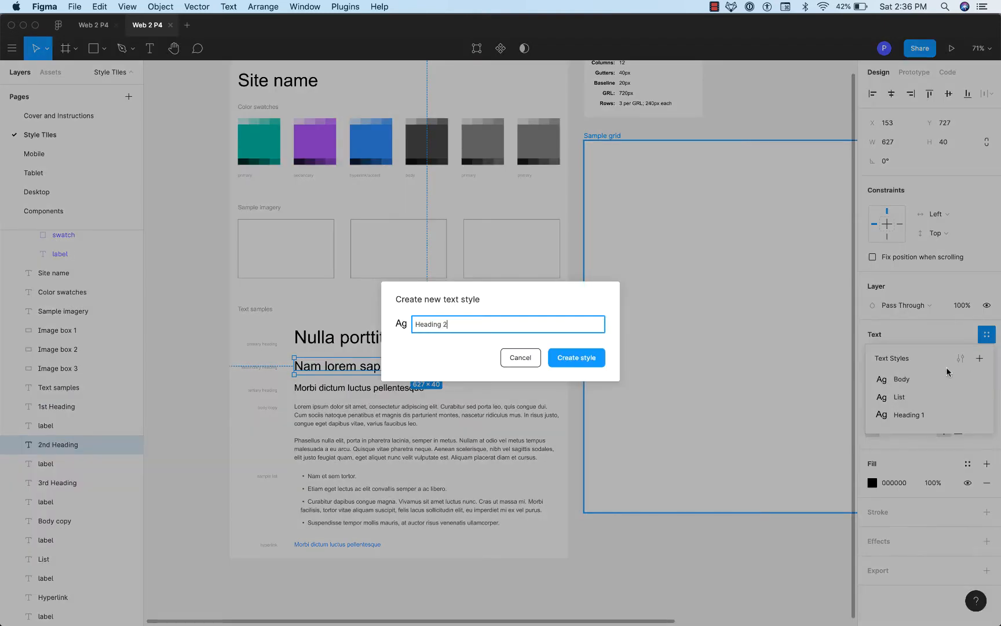
left_click(596, 357)
Step: Create a new text style named Heading 3 from the tertiary heading sample and deselect it
left_click(380, 391)
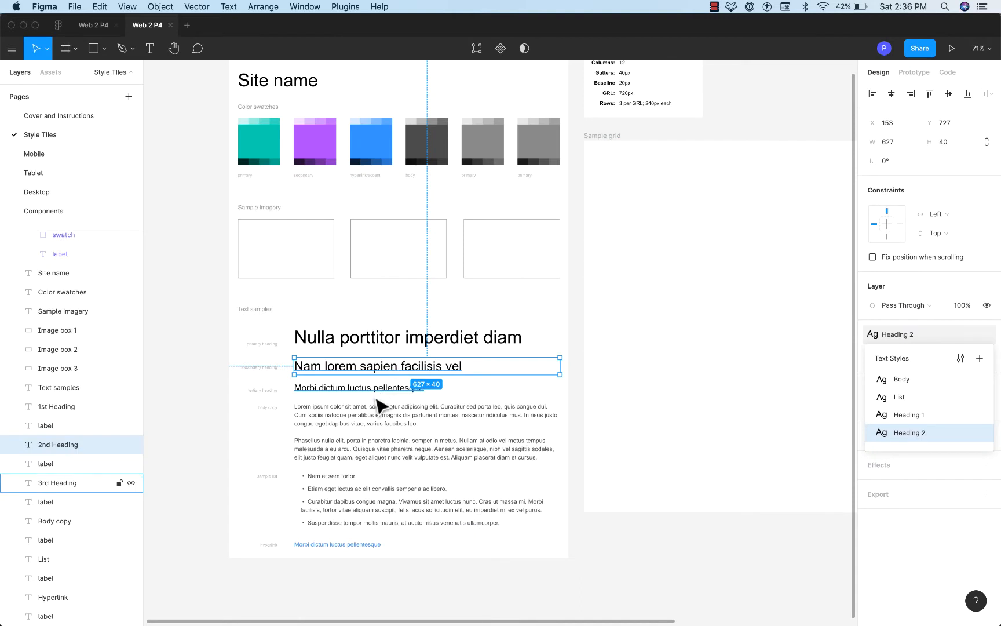
left_click(986, 334)
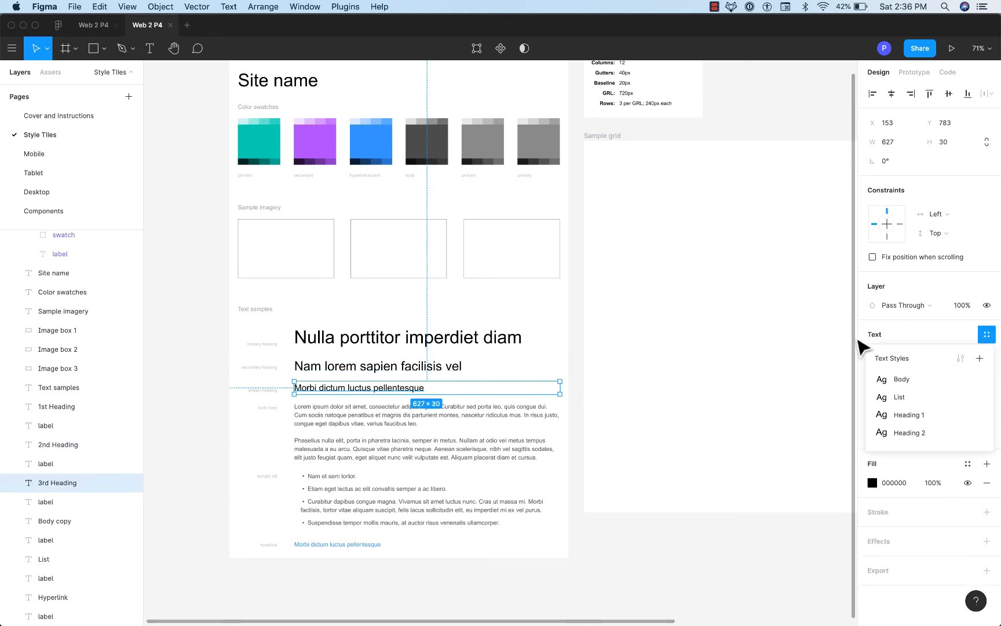
left_click(979, 359)
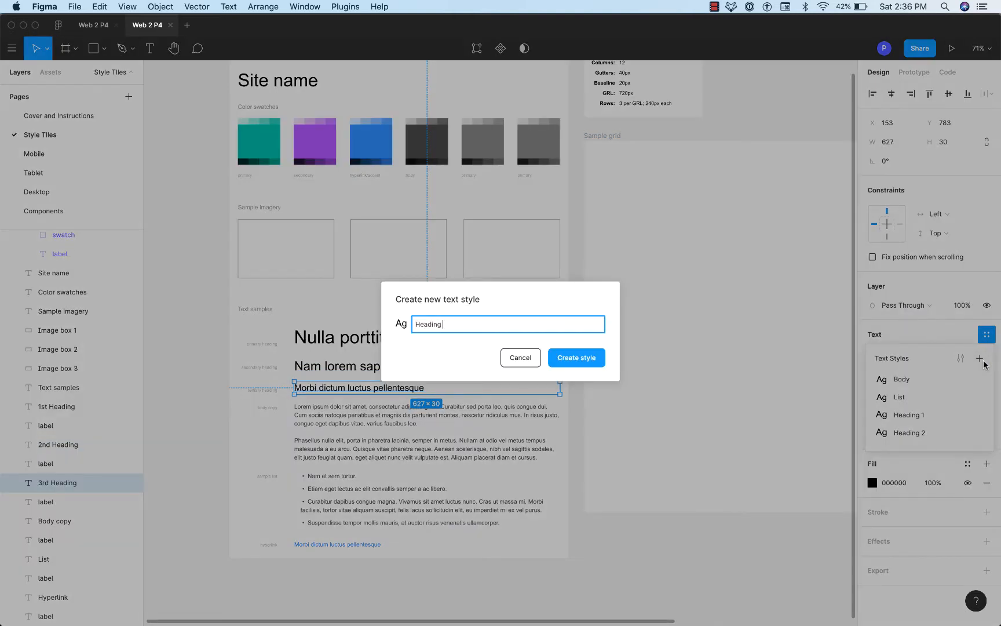
left_click(553, 358)
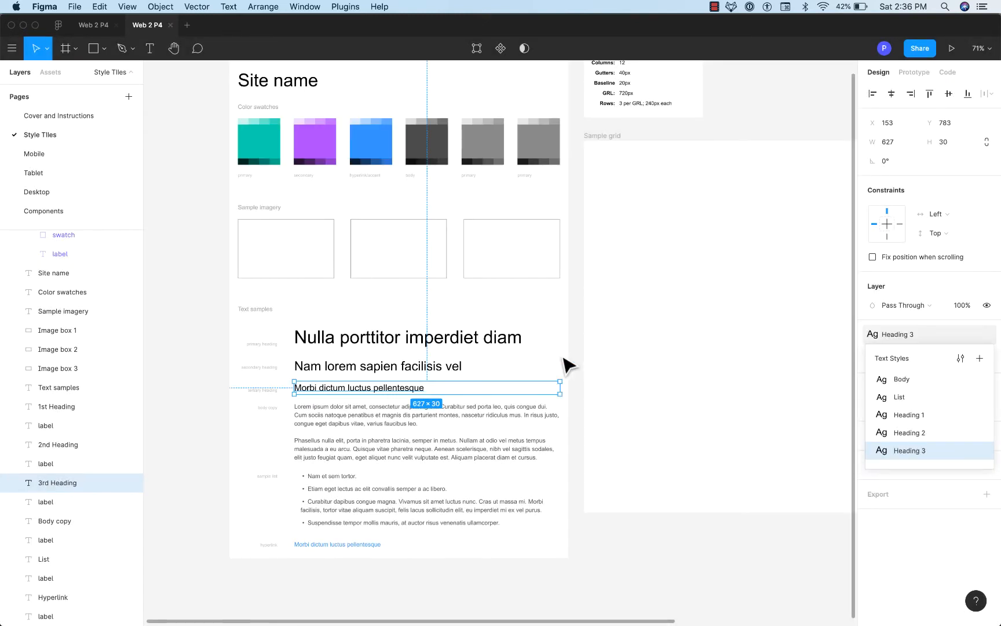
left_click(574, 378)
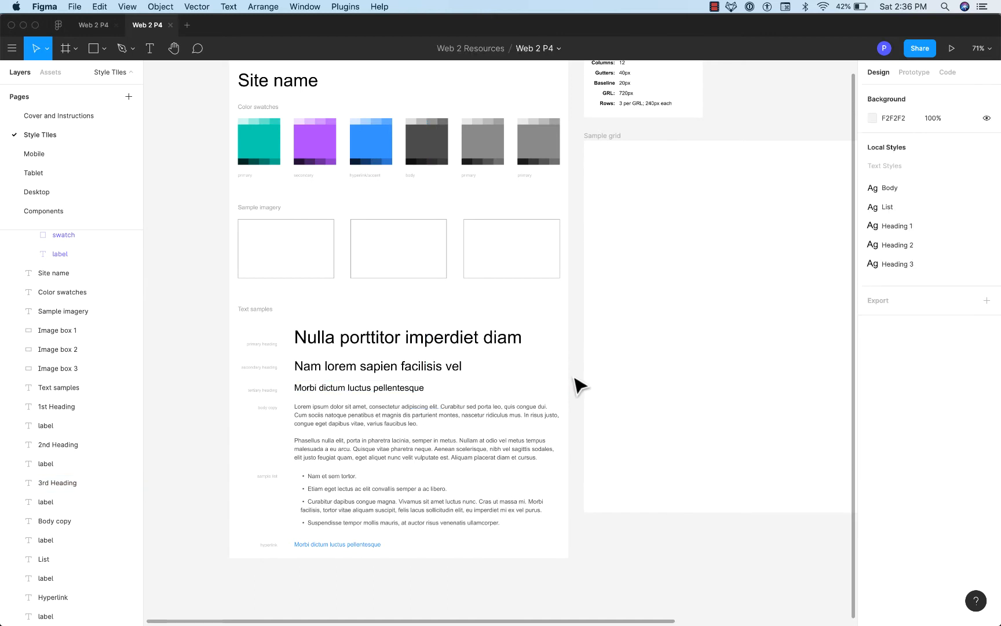
Step: Place three stacked copies of the body copy block in the Sample grid frame and check the copies' text style
scroll(576, 400, "up", 2)
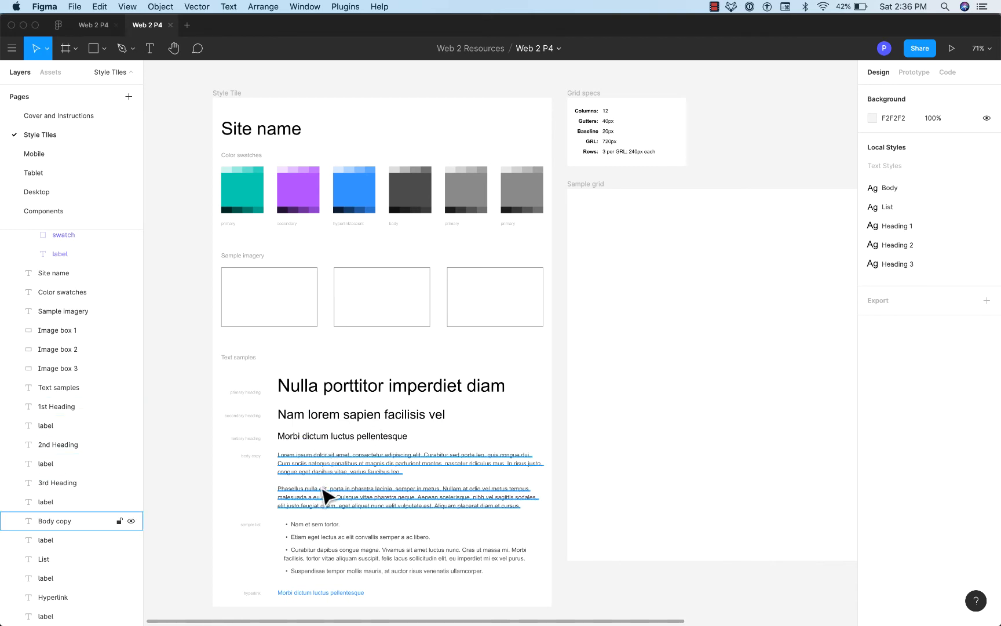
left_click(332, 468)
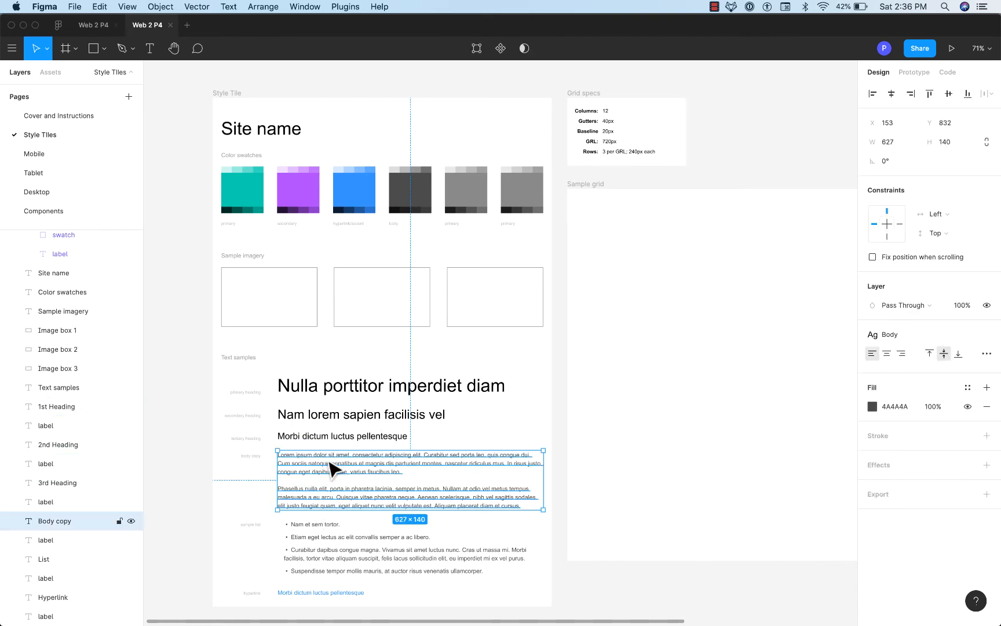
left_click_drag(331, 468, 635, 415)
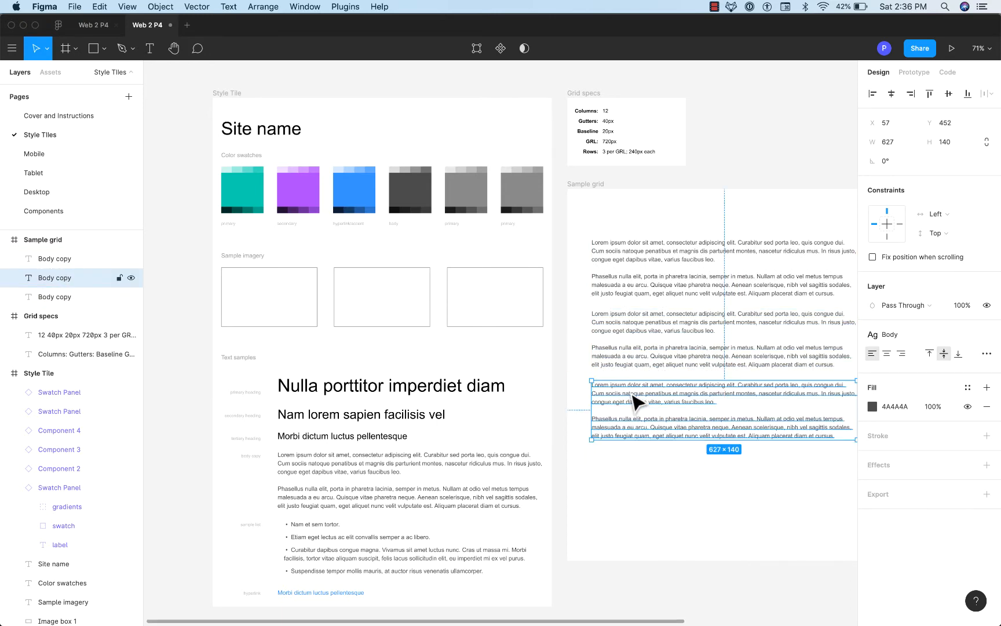
left_click(747, 327)
left_click(733, 281)
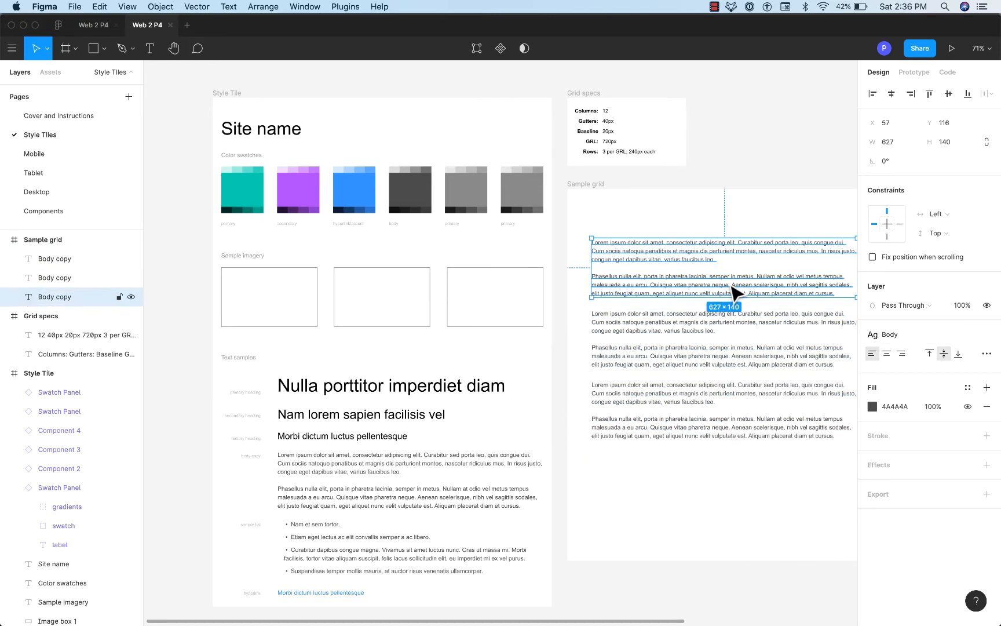
left_click(713, 360)
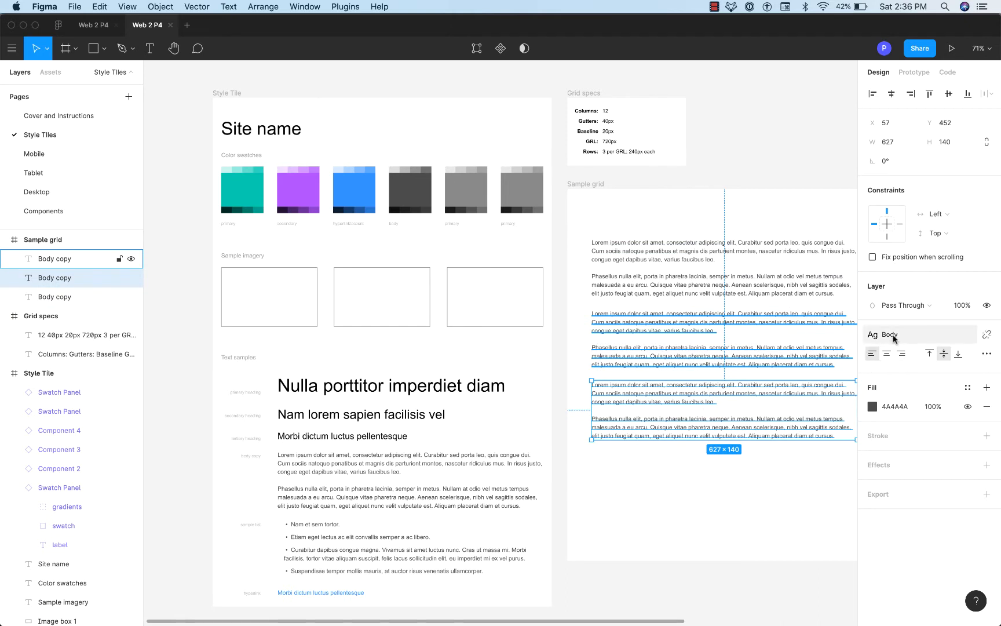
Step: Edit the Body text style from the original body copy and raise its font size to 26
left_click(391, 484)
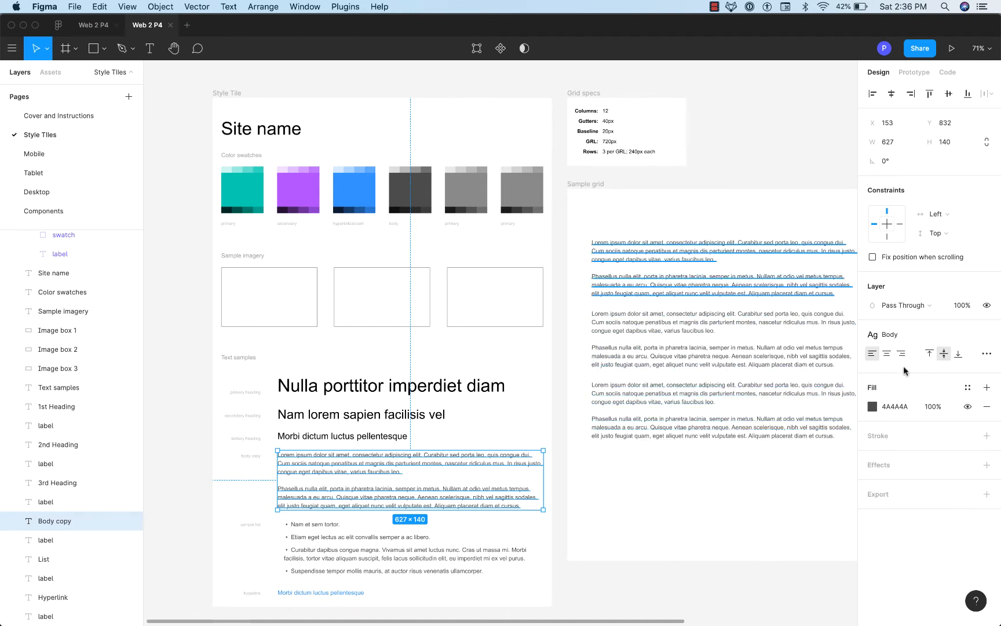
left_click(912, 334)
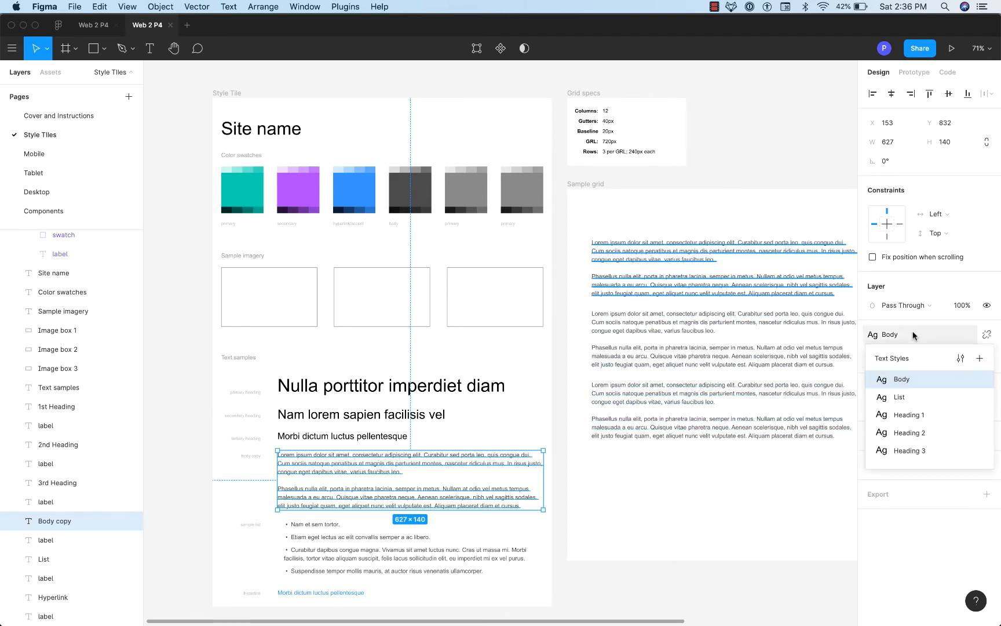
left_click(960, 359)
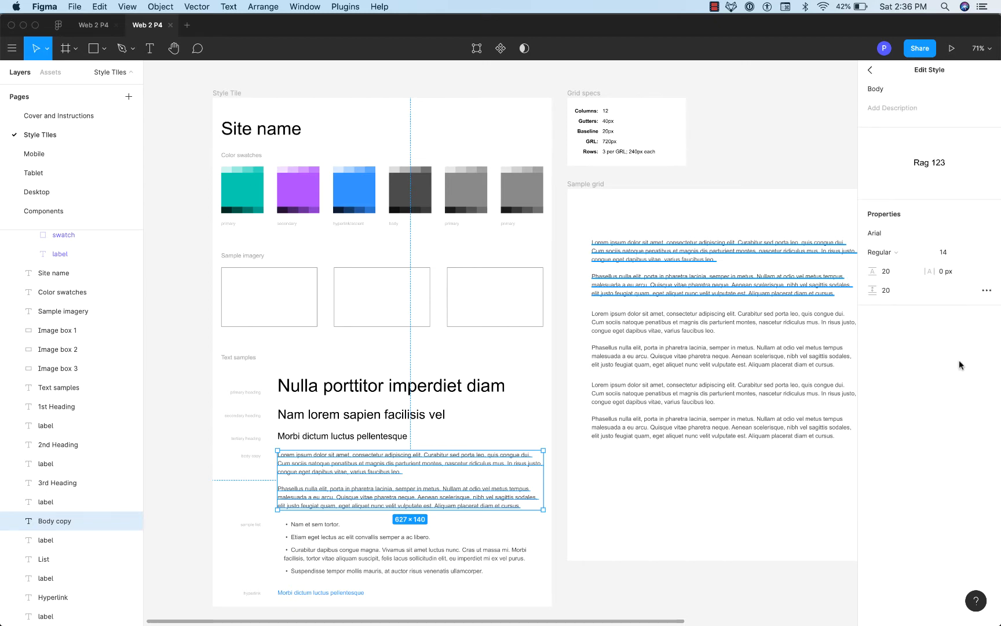
left_click(949, 255)
type("25")
key("Return")
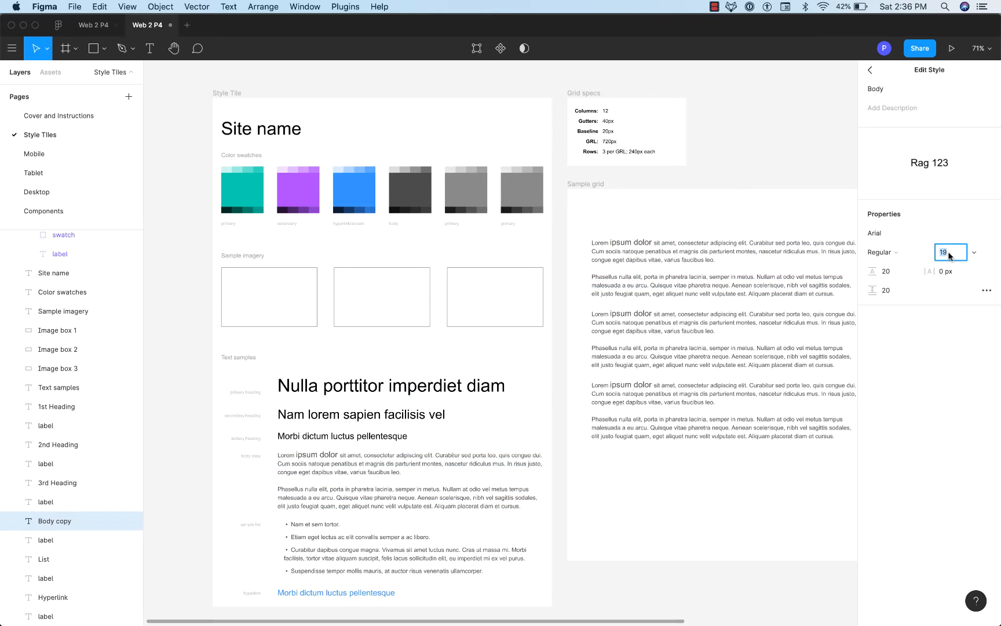
key("Up")
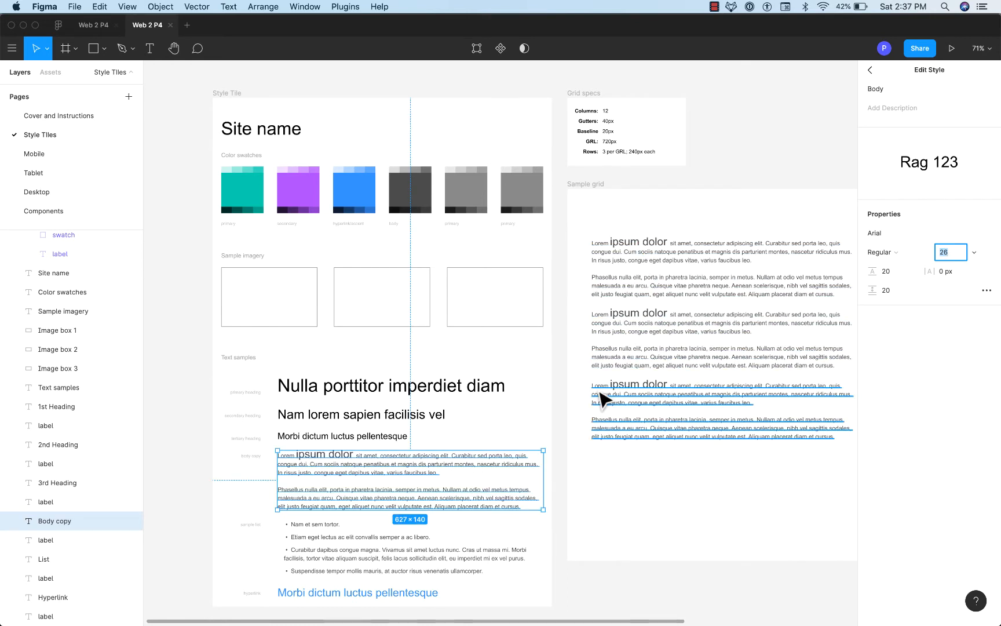
Step: Reapply the Body text style to all the text in the original body copy block
triple_click(305, 473)
key("super+a")
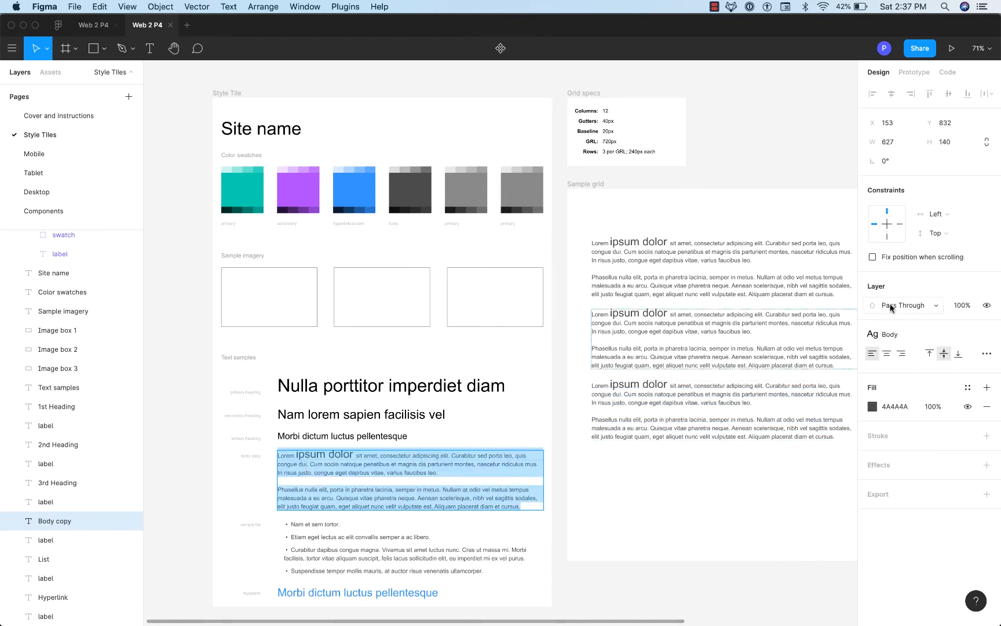
left_click(899, 336)
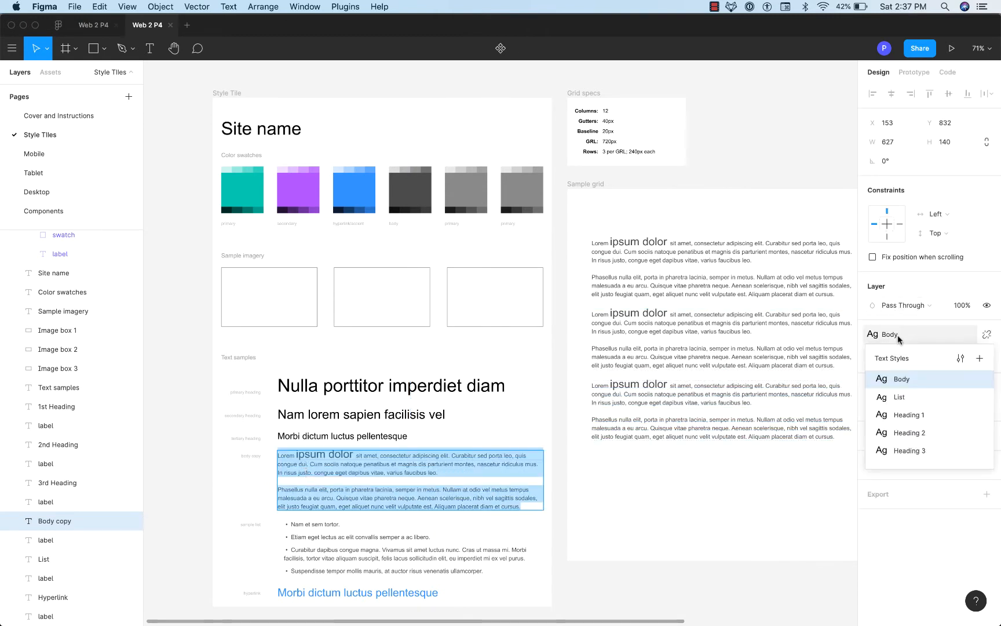
left_click(906, 380)
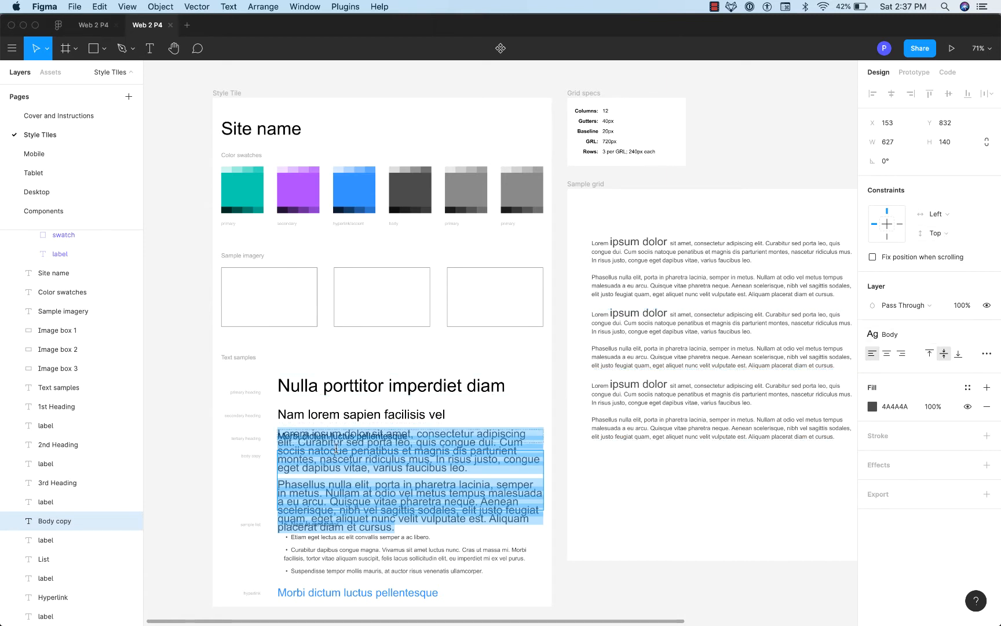
left_click(912, 334)
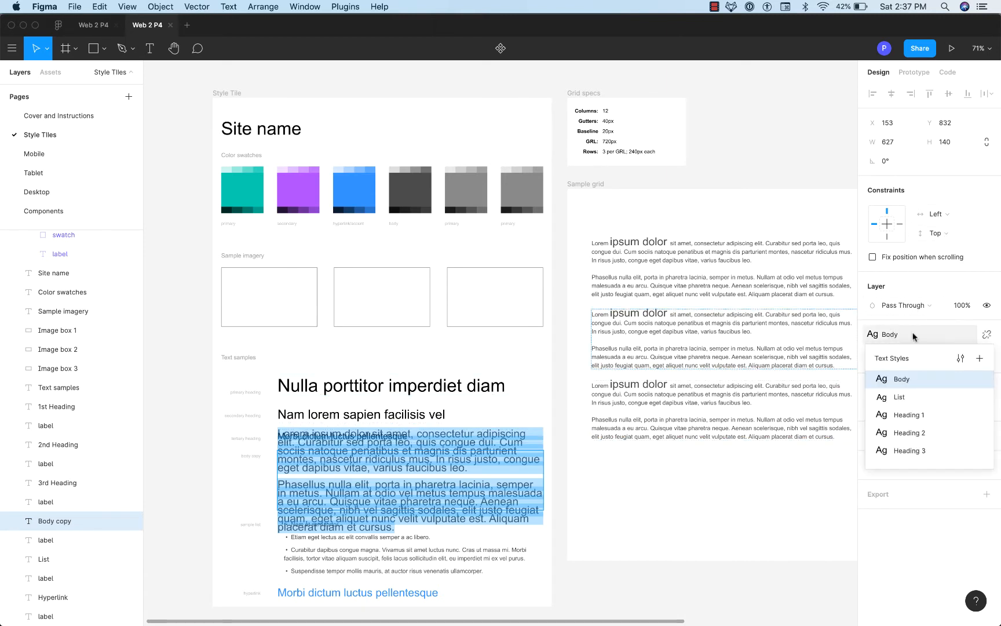
left_click(711, 437)
Step: Delete the three body copy duplicates from the Sample grid frame and recheck the original body copy's text style
left_click(646, 330)
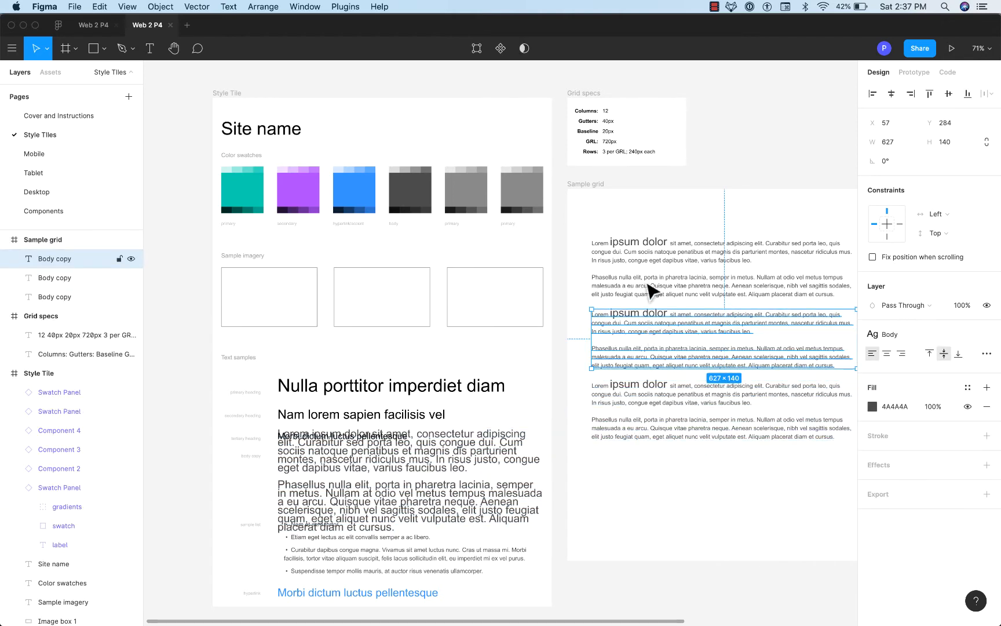
left_click(644, 258)
left_click(639, 330, "shift")
left_click(642, 427, "shift")
key("Delete")
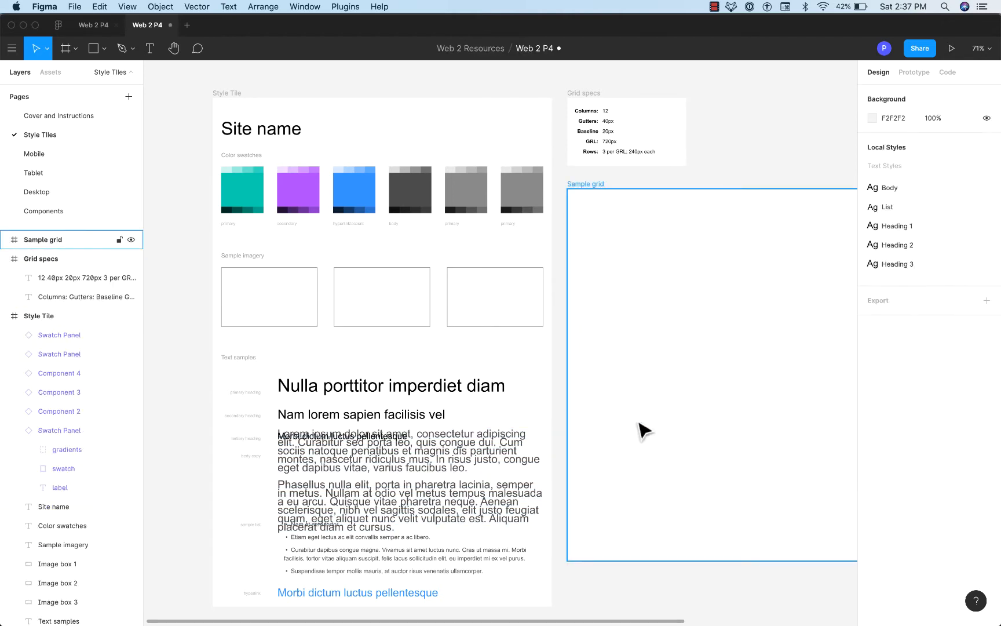
left_click(305, 536)
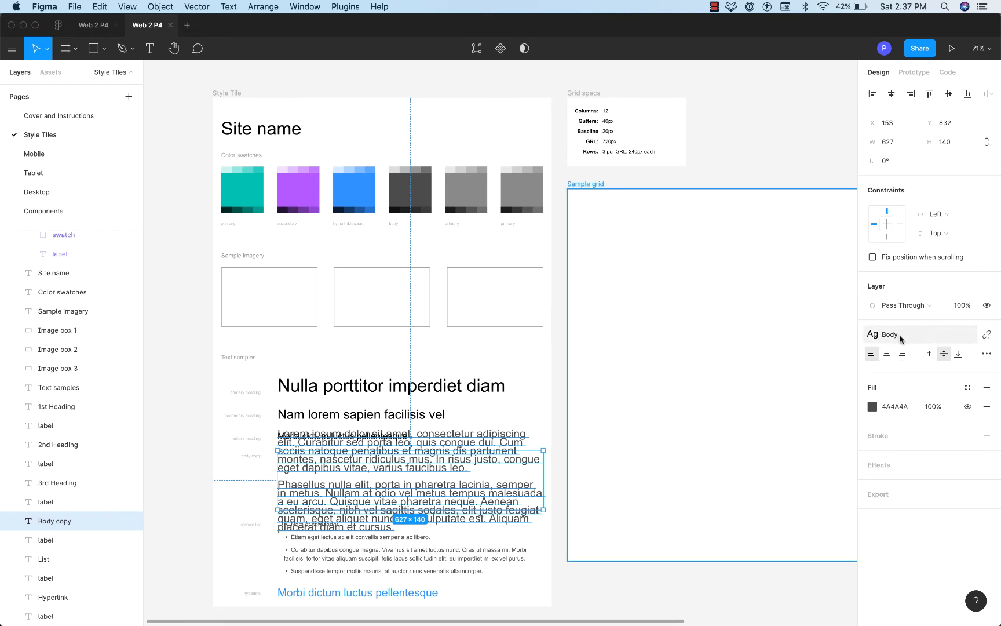
left_click(182, 479)
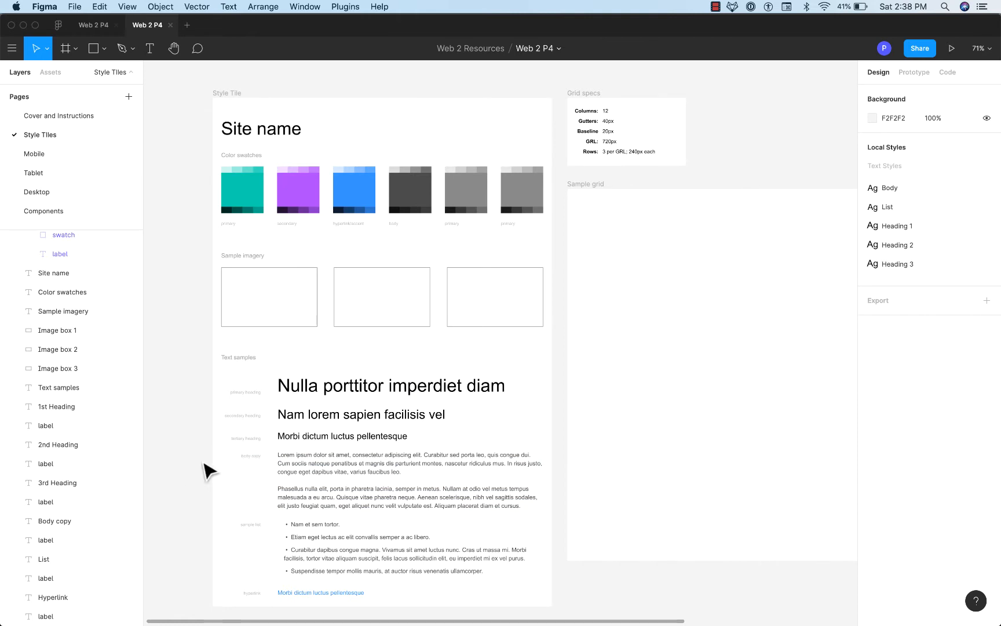
Step: Examine the column, gutter, baseline, GRL and row values listed in the Grid specs frame
scroll(254, 463, "down", 2)
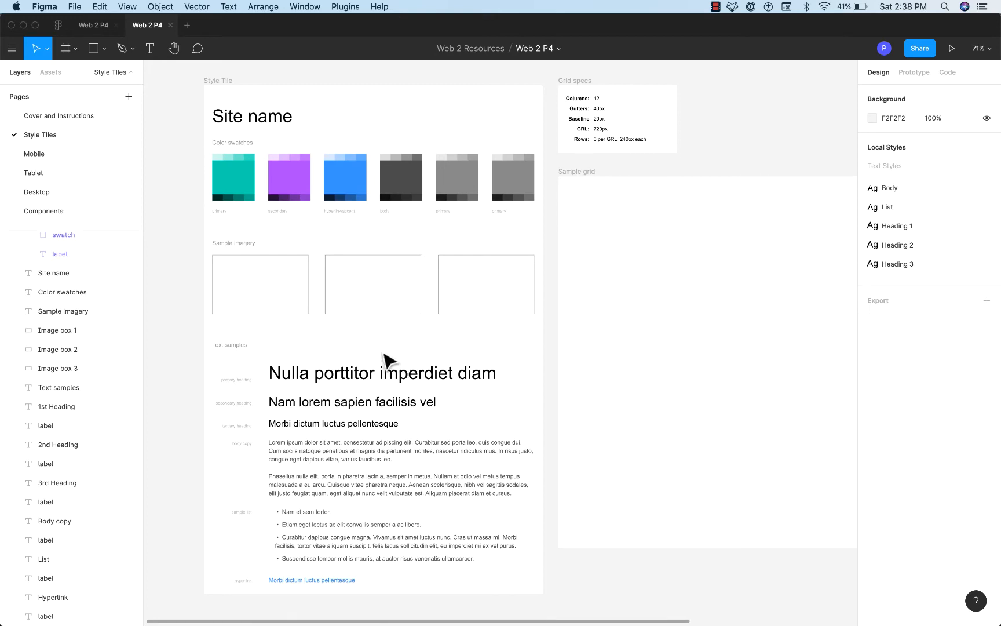
scroll(621, 219, "right", 10)
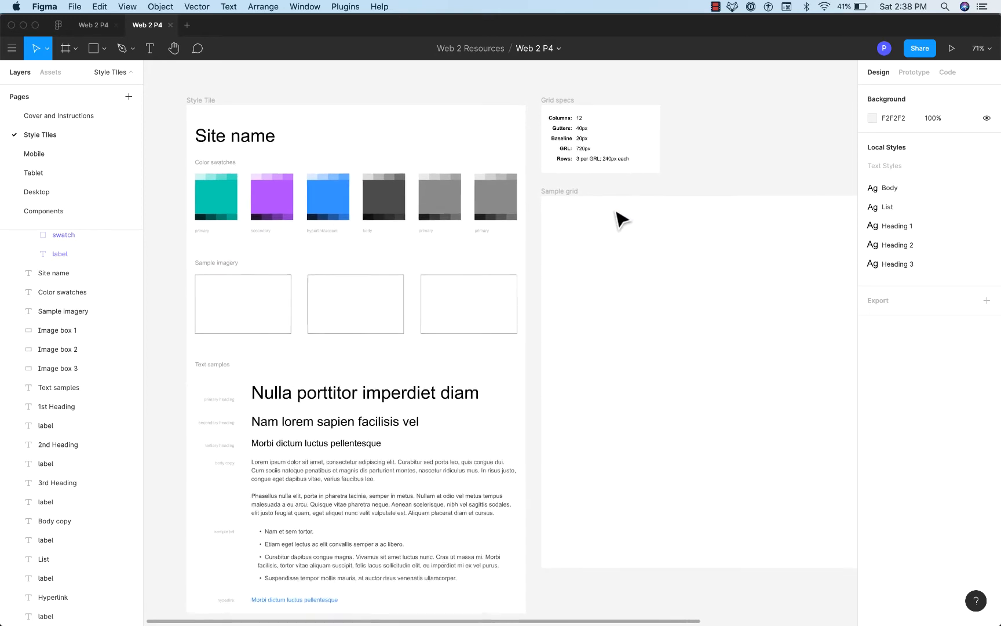
scroll(618, 218, "right", 2)
scroll(618, 218, "down", 2)
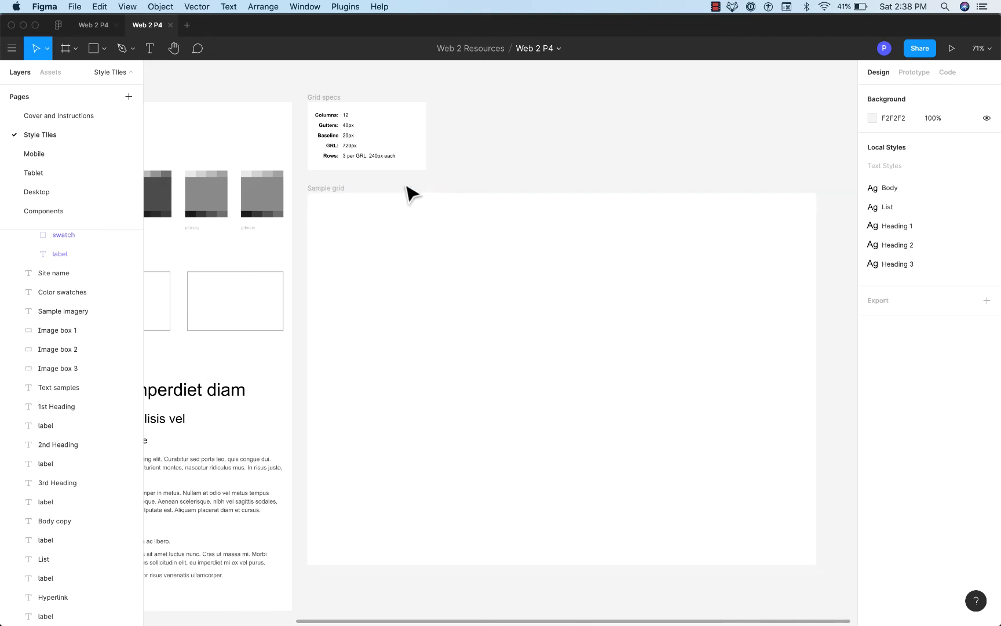
left_click(346, 127)
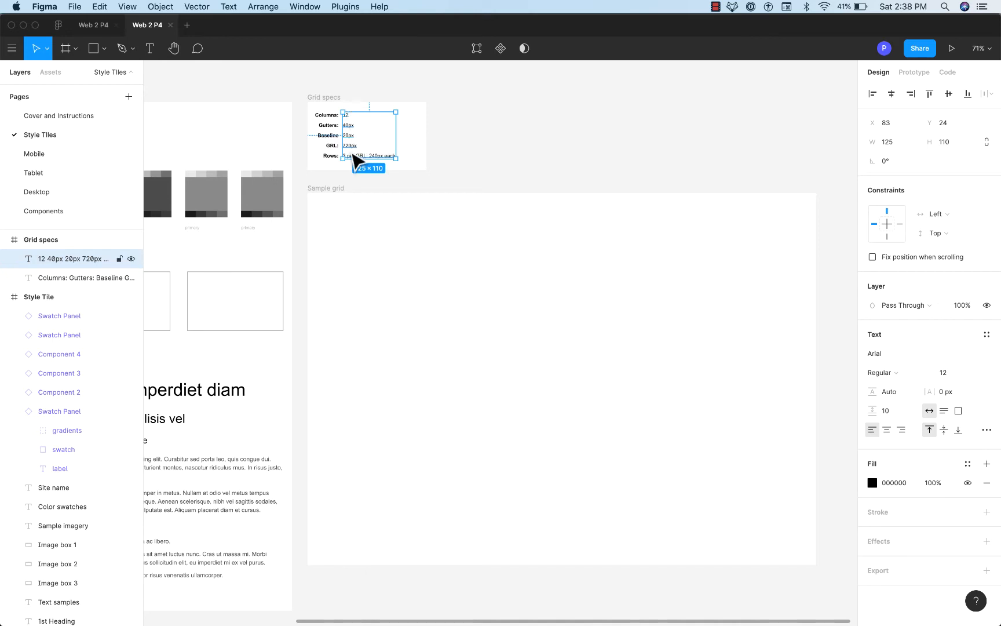
left_click(466, 172)
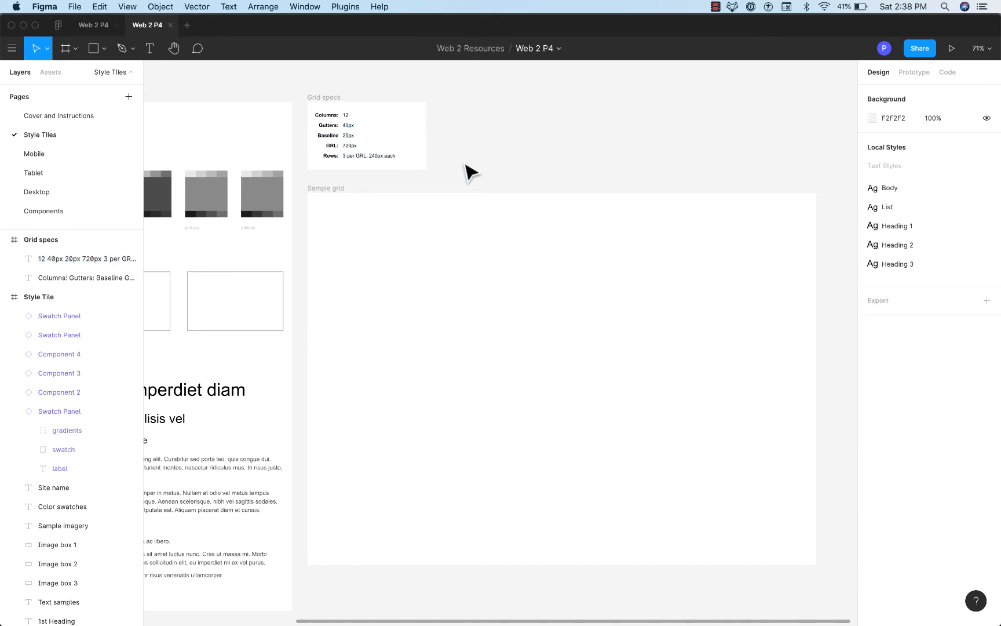
left_click(364, 162)
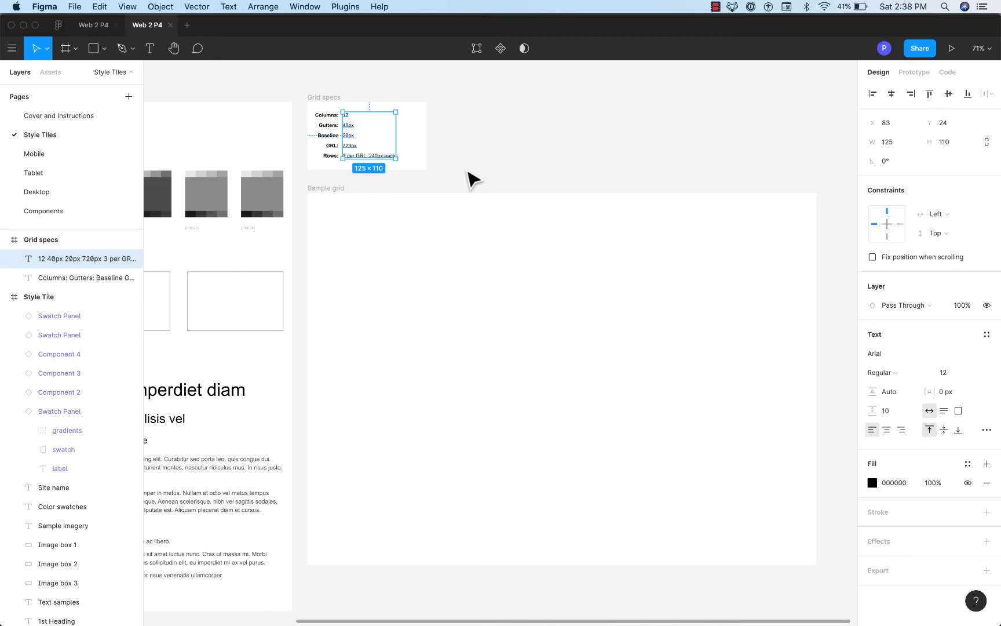
left_click(471, 179)
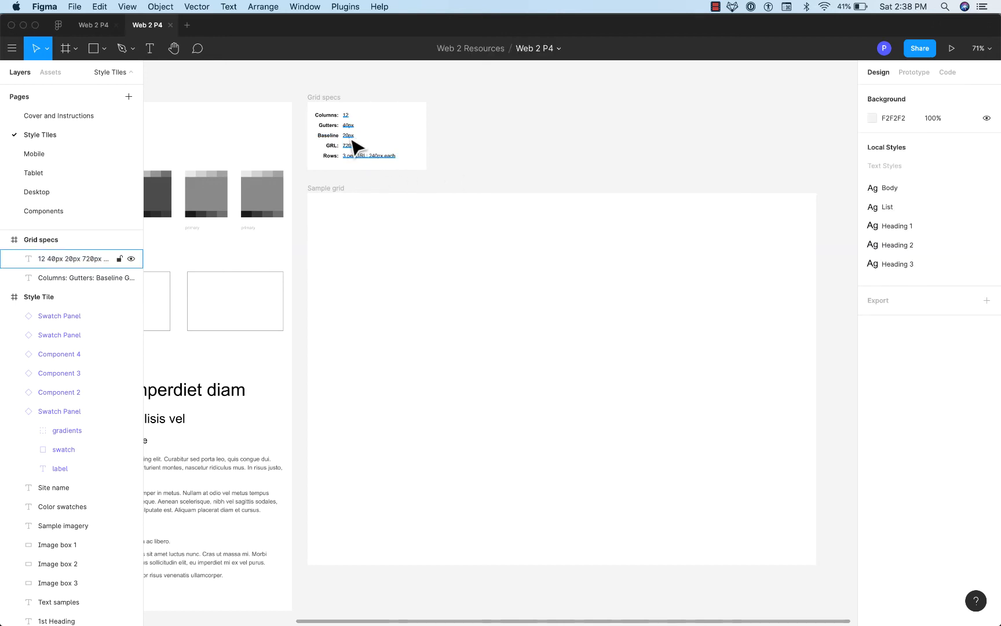
double_click(350, 138)
double_click(349, 138)
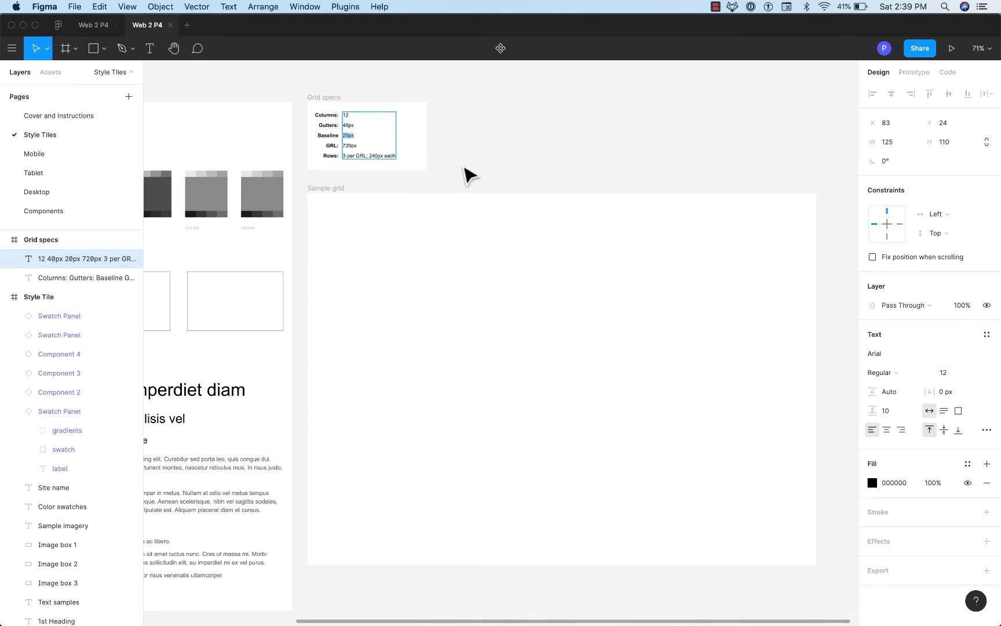
key("Escape")
key("Escape")
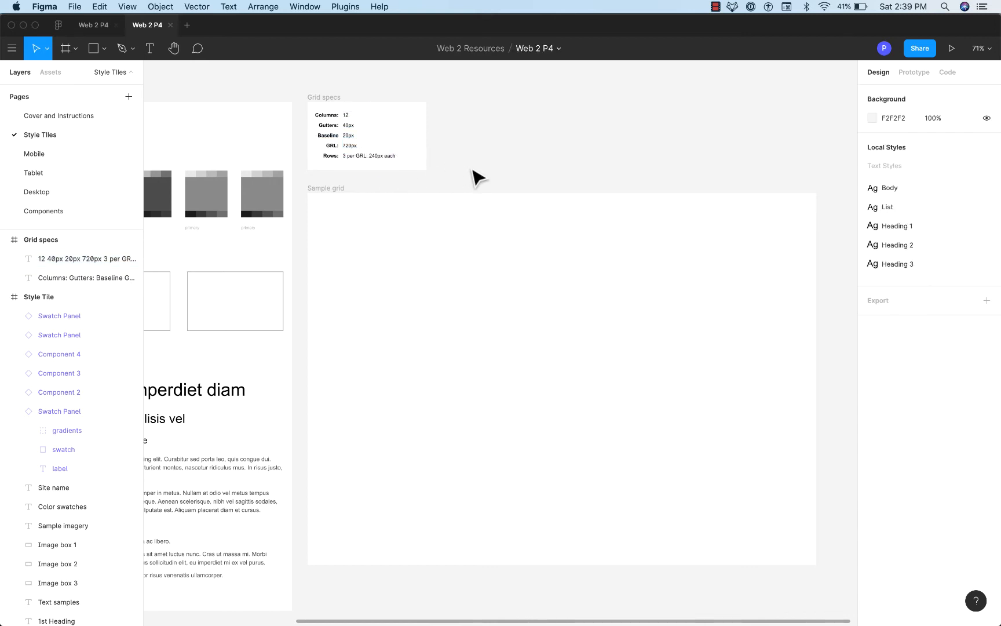
Step: Add three layout grids to the Sample grid frame
left_click(325, 188)
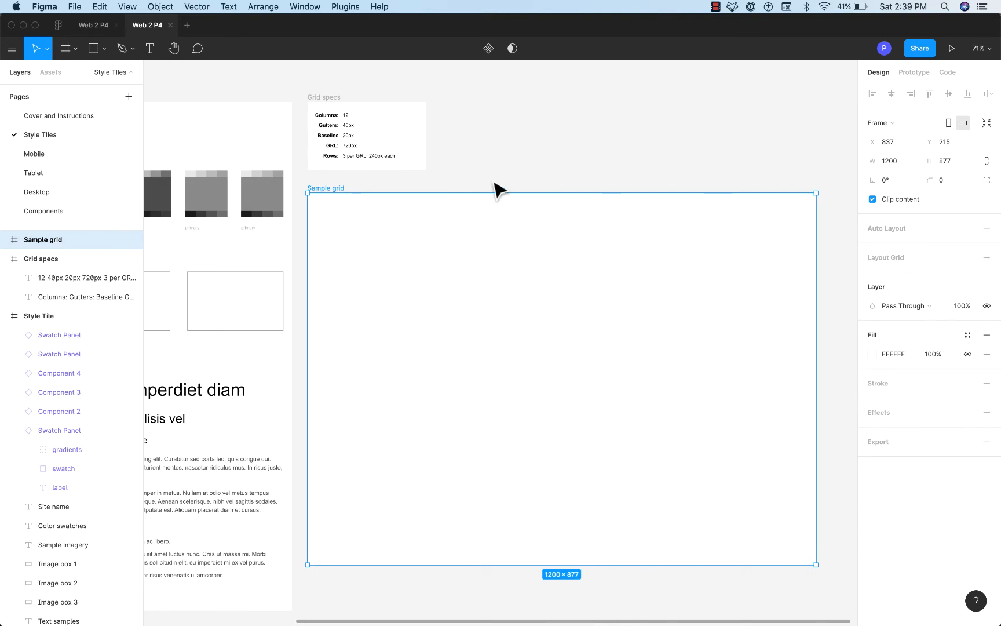
left_click(986, 258)
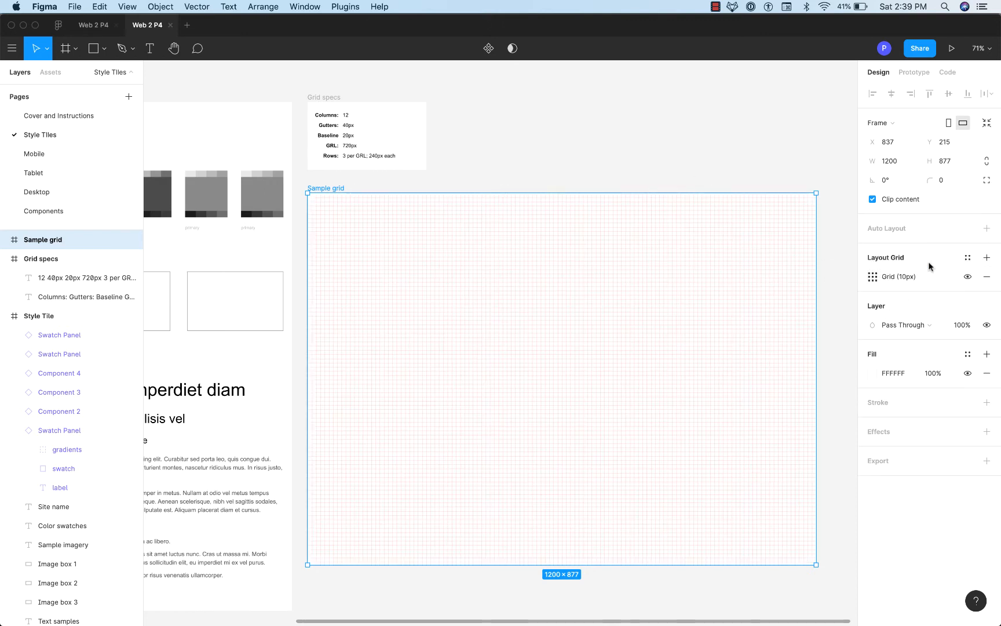
left_click(987, 258)
left_click(987, 259)
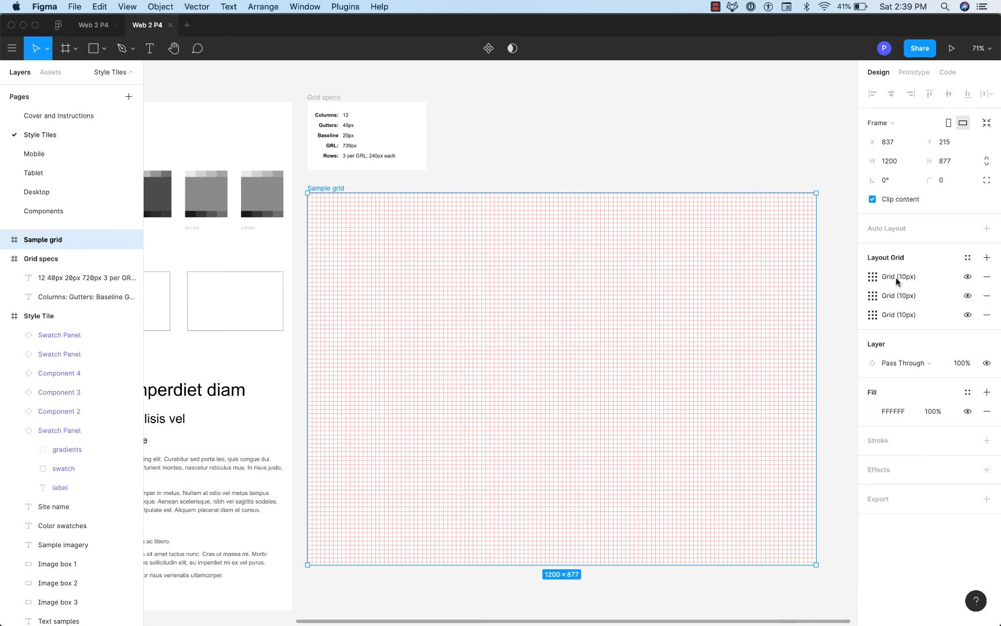
Step: Set the size of the Sample grid frame's first layout grid to 20
left_click(872, 277)
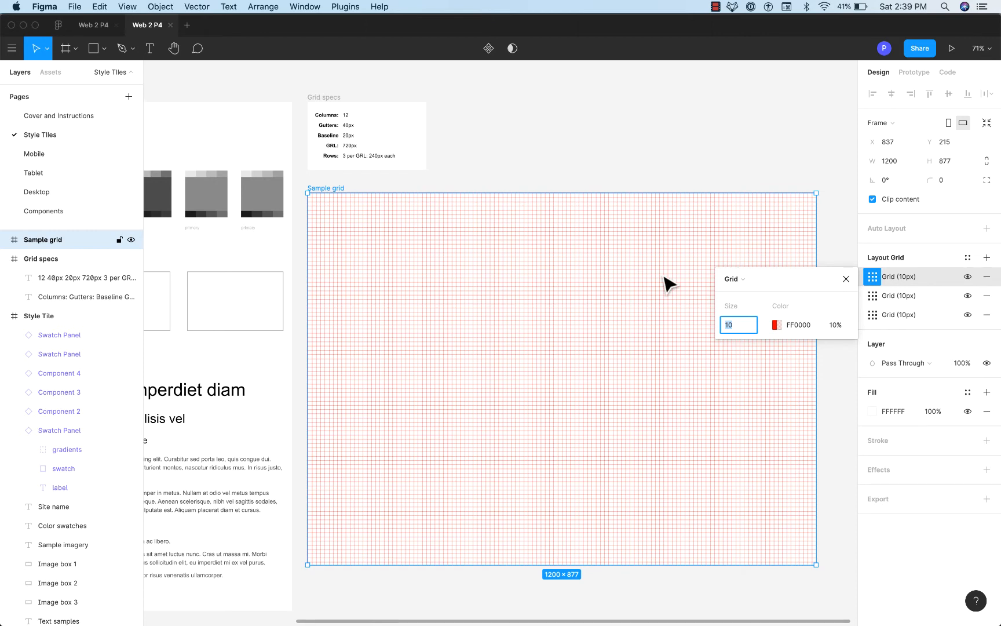
type("20")
key("Return")
key("Tab")
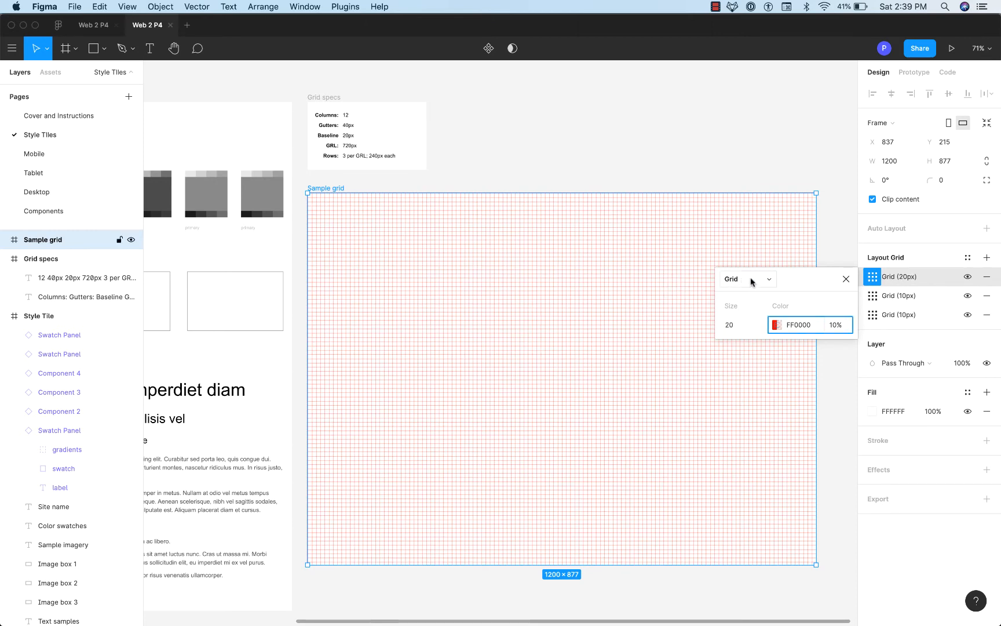
Step: Convert the second layout grid to Columns with a count of 12 and the Center type
left_click(875, 300)
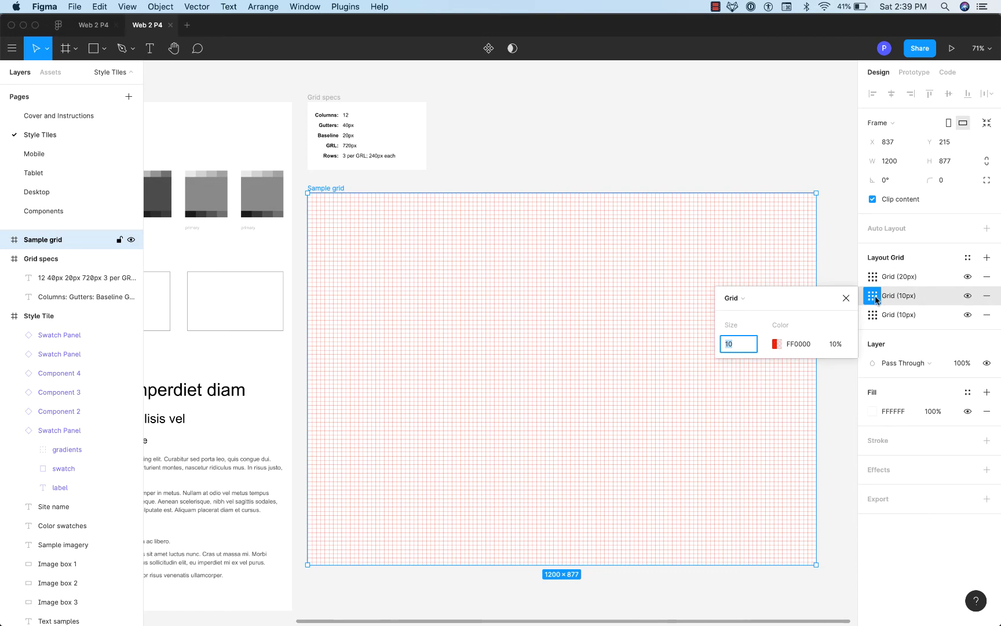
left_click(736, 299)
left_click(746, 317)
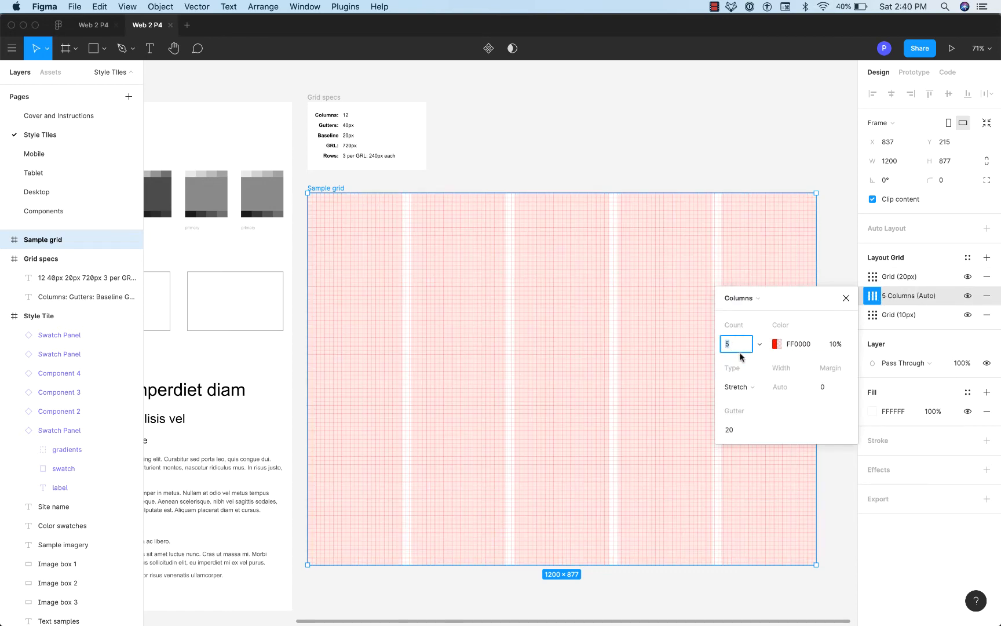
type("12")
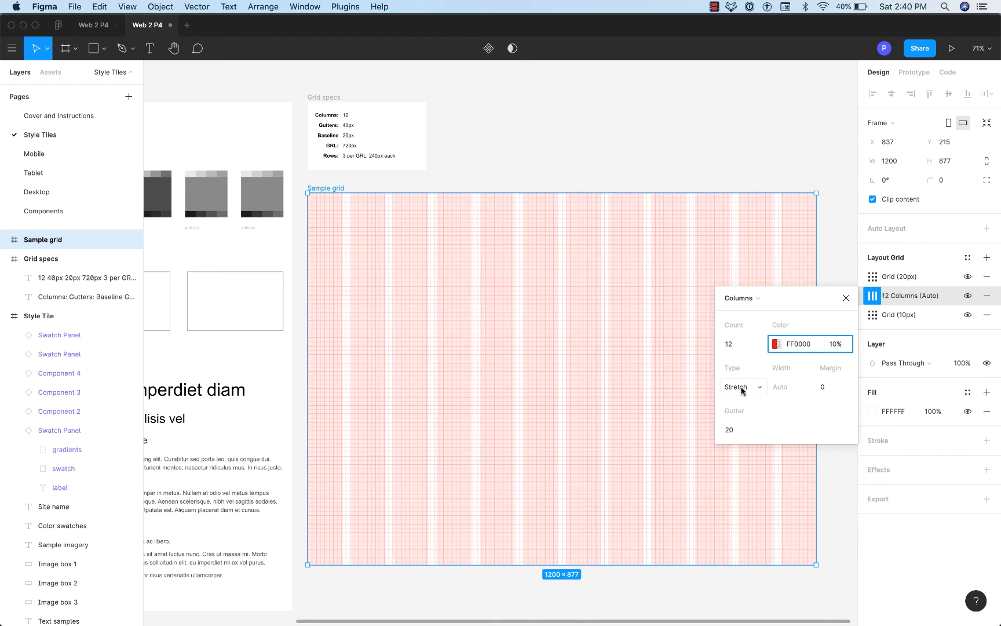
left_click(742, 385)
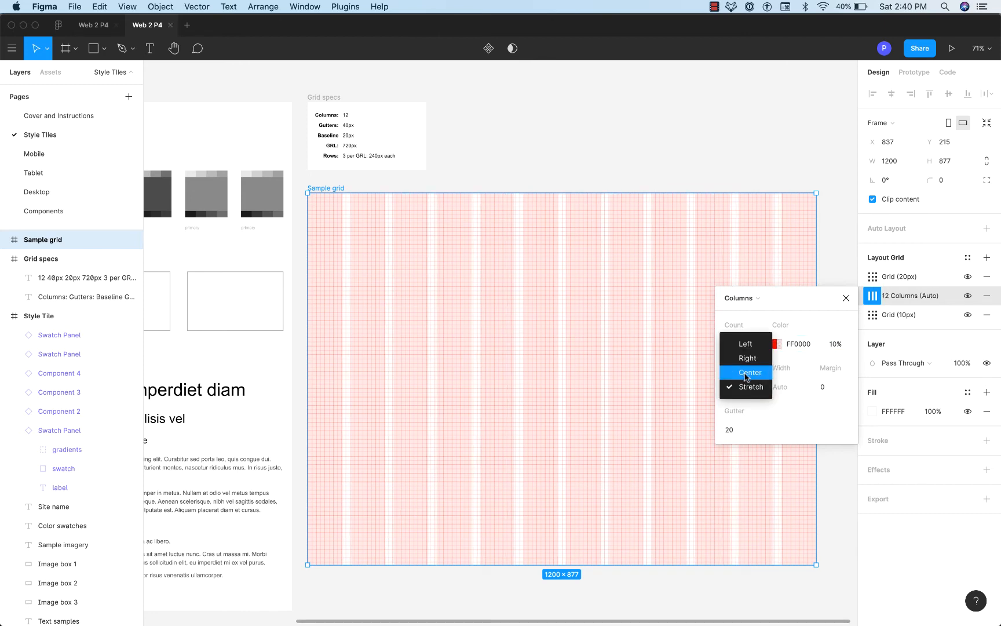
left_click(746, 373)
Step: Set the column width of the 12-column layout grid to 70
left_click(776, 388)
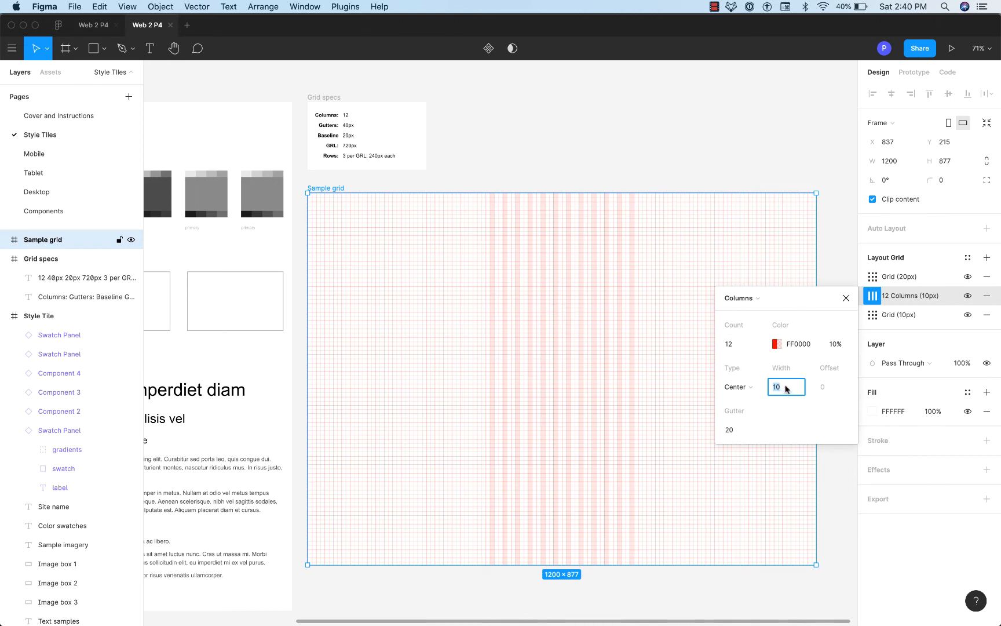
key("shift+Up")
key("shift+Up")
key("shift+Up")
key("shift+Up")
key("shift+Up")
key("shift+Up")
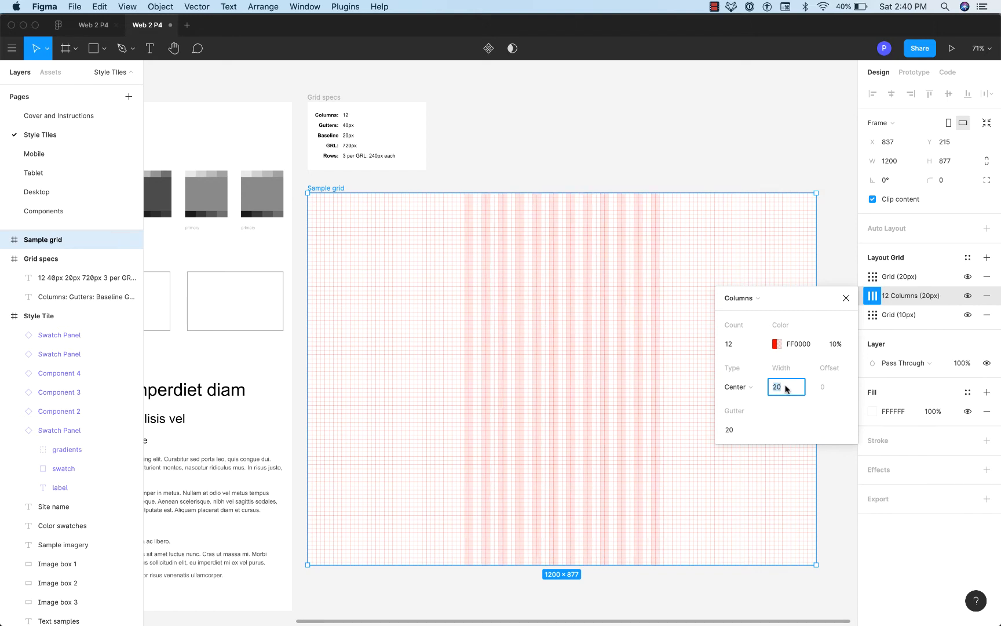
key("shift+Up")
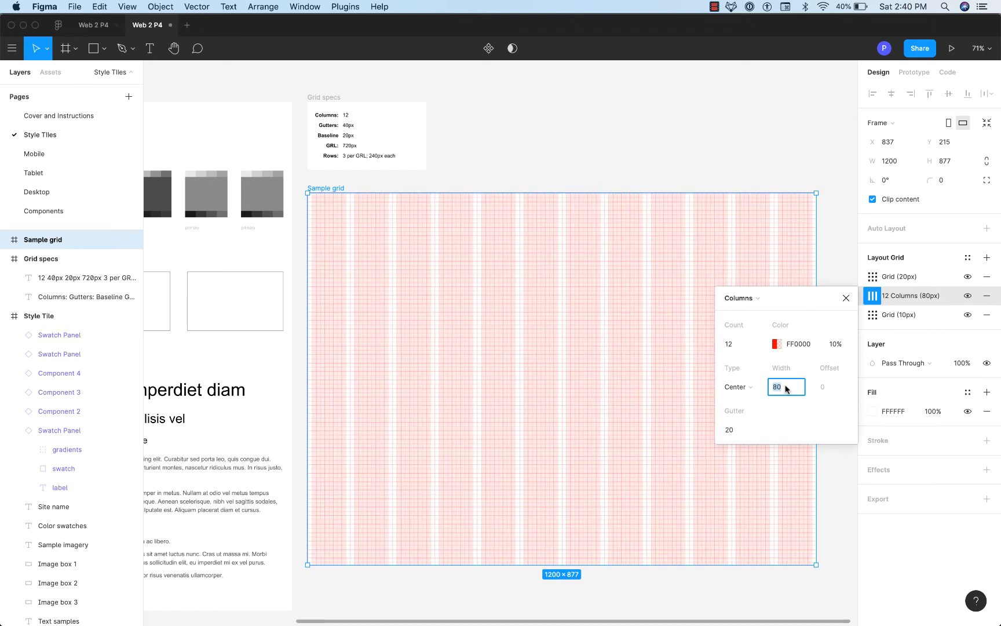
key("shift+Down")
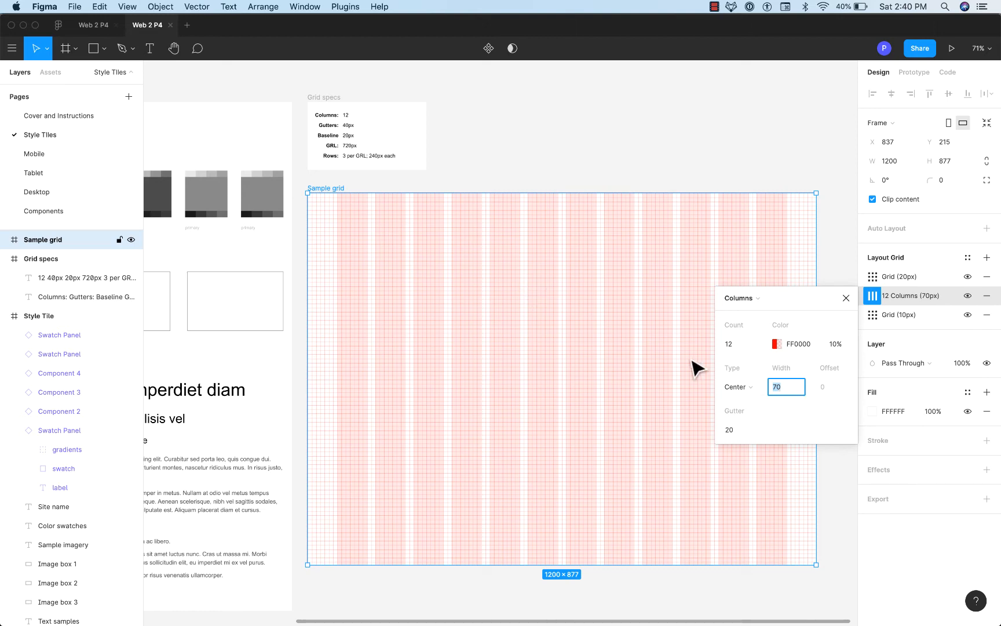
Step: Set the 12-column layout grid's gutter to 40 and its column width to 60
left_click(727, 429)
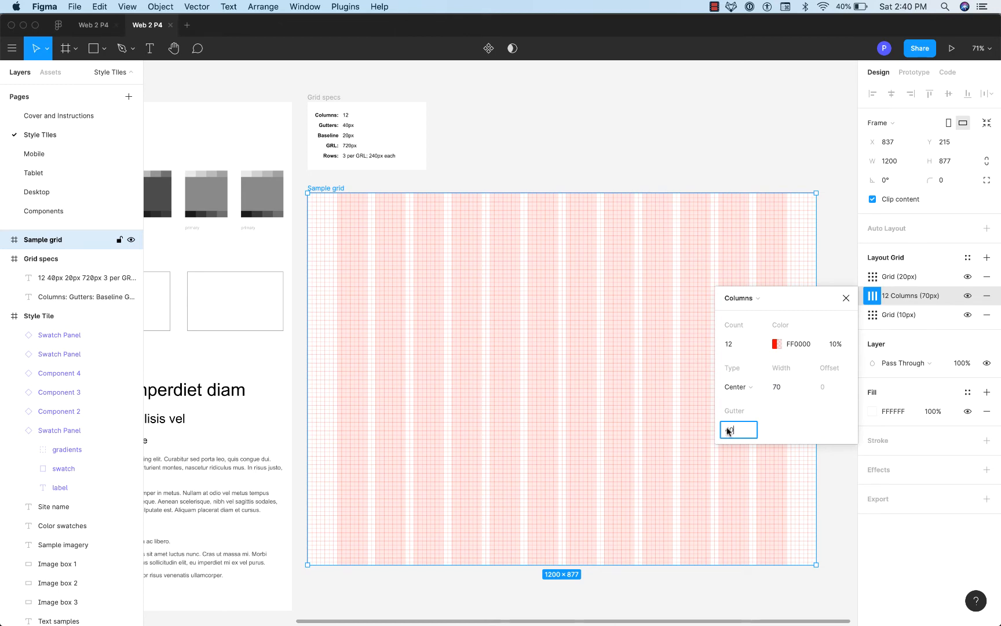
key("Tab")
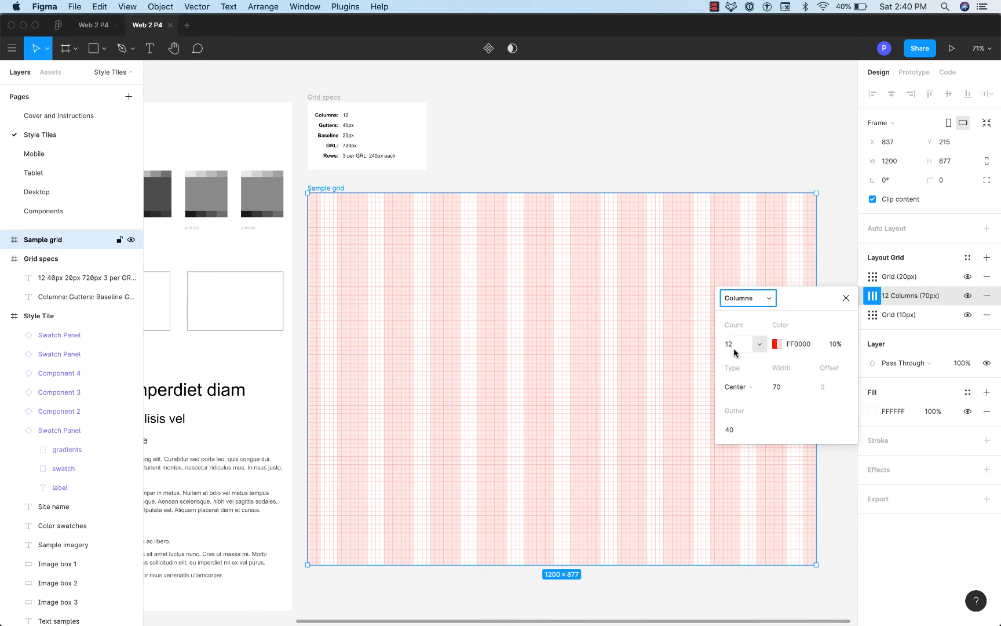
left_click(782, 390)
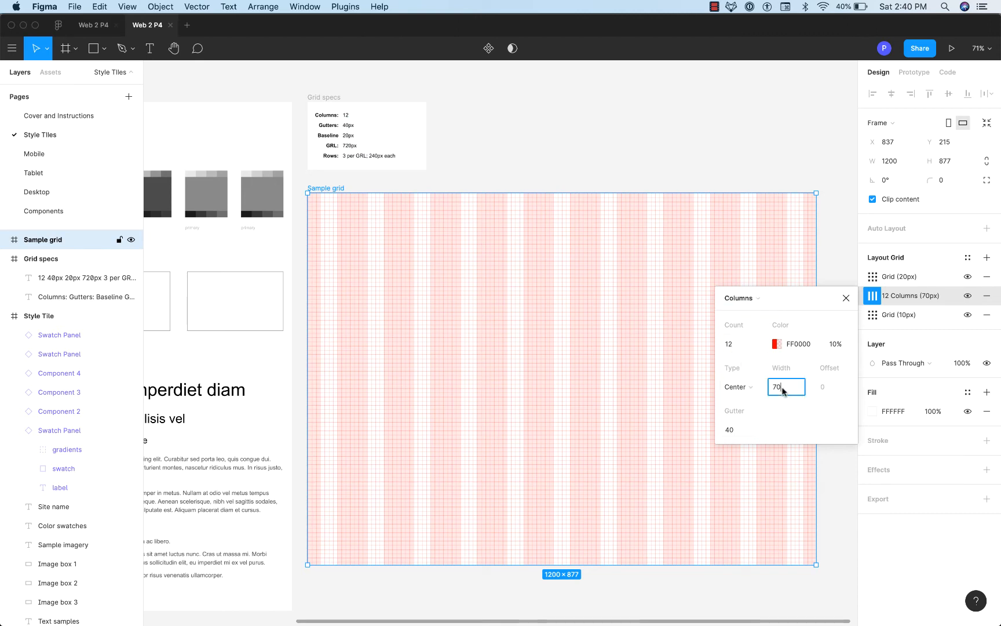
key("shift+Down")
key("shift+Down")
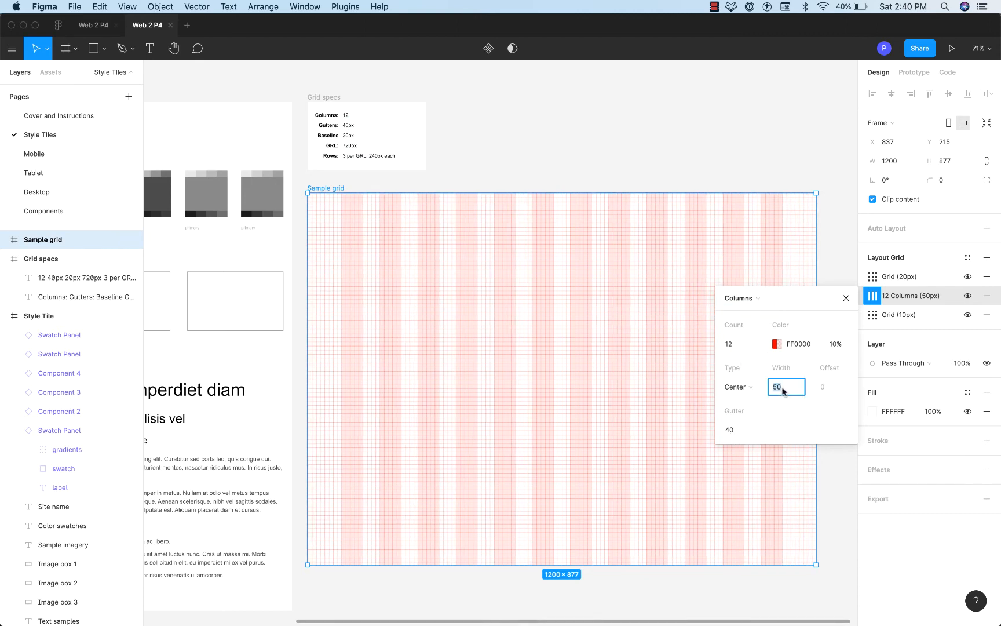
key("shift+Up")
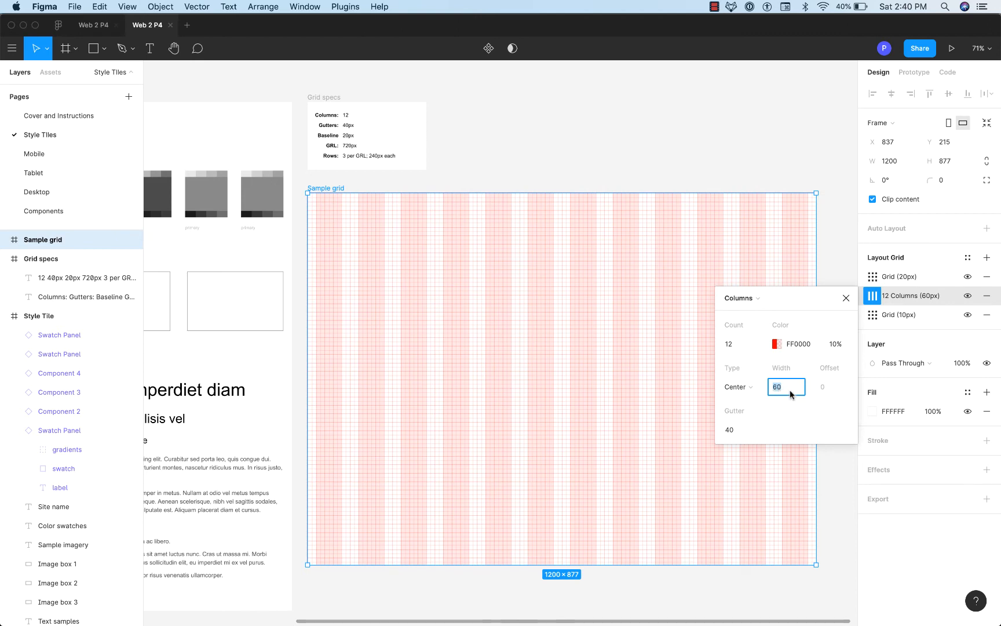
Step: Try a width of 50 for the 12-column layout grid's columns and return it to 60
key("Down")
key("Down")
key("Down")
key("Down")
key("Down")
key("Down")
key("Down")
key("Down")
key("Down")
key("Down")
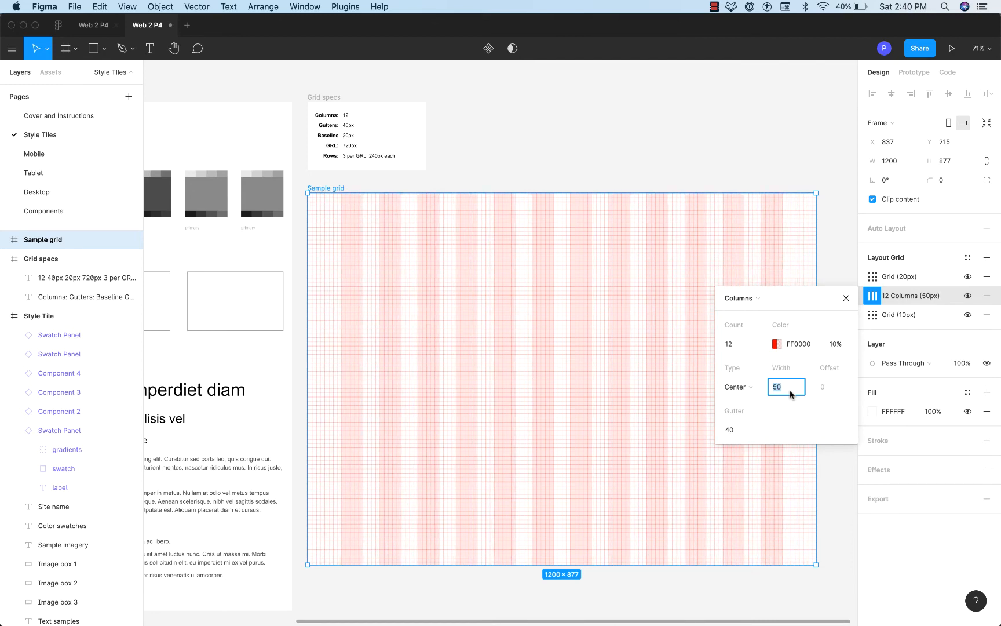
key("Up")
key("Up")
key("Up")
key("Up")
key("Up")
key("Up")
key("Up")
key("Up")
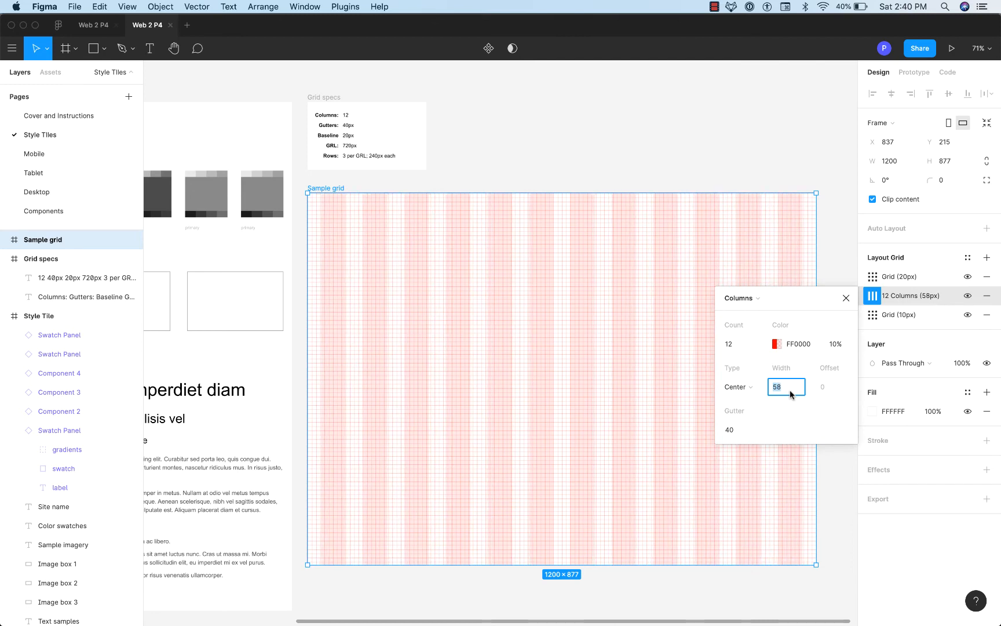
key("Up")
key("Up")
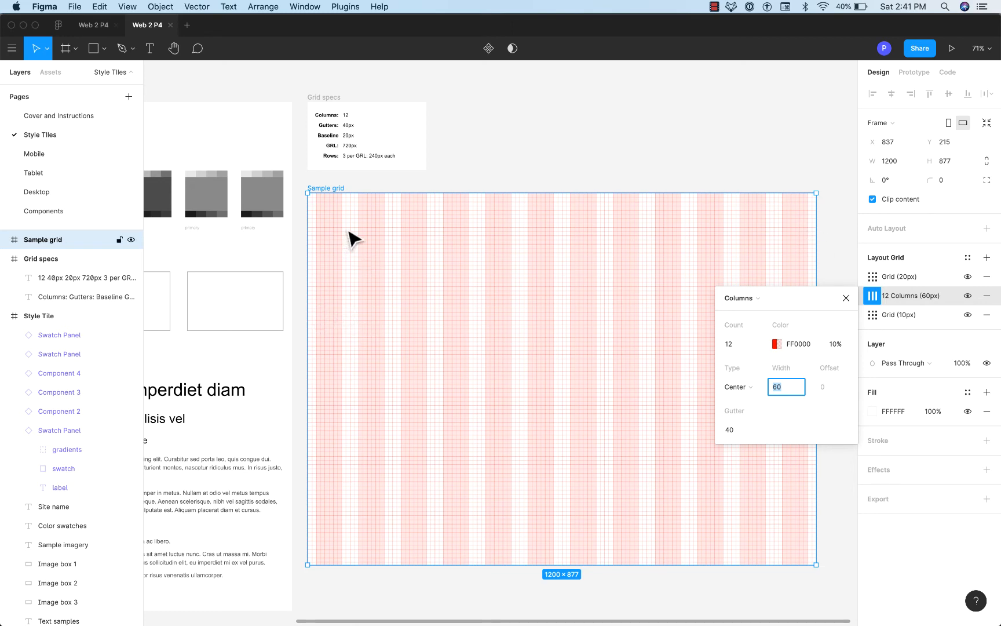
Step: Draw a temporary rectangle about 100 × 179 over the first column of the Sample grid frame and delete it
left_click(363, 185)
key("r")
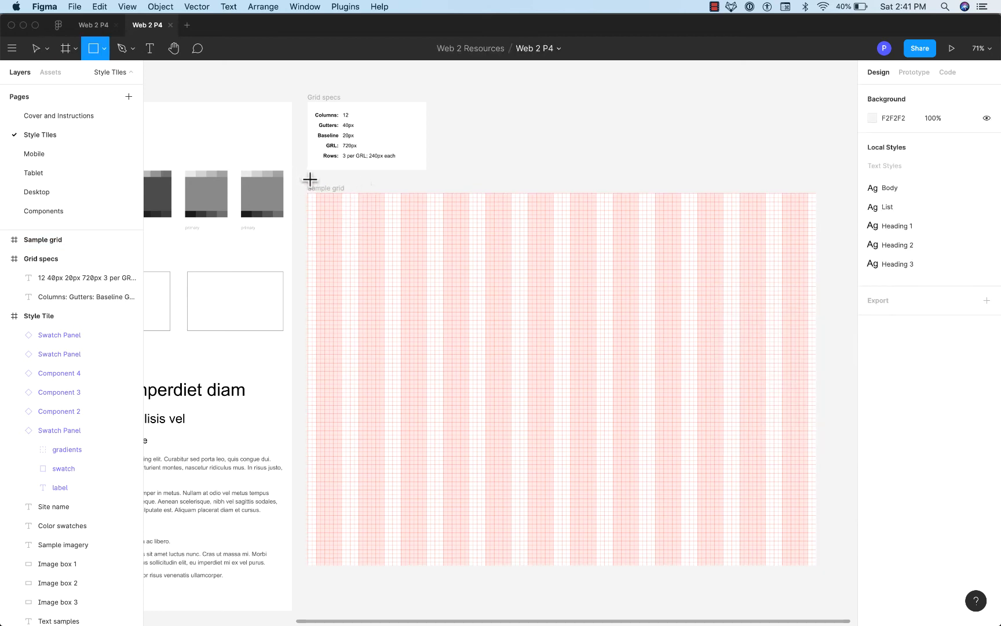
left_click_drag(306, 182, 350, 259)
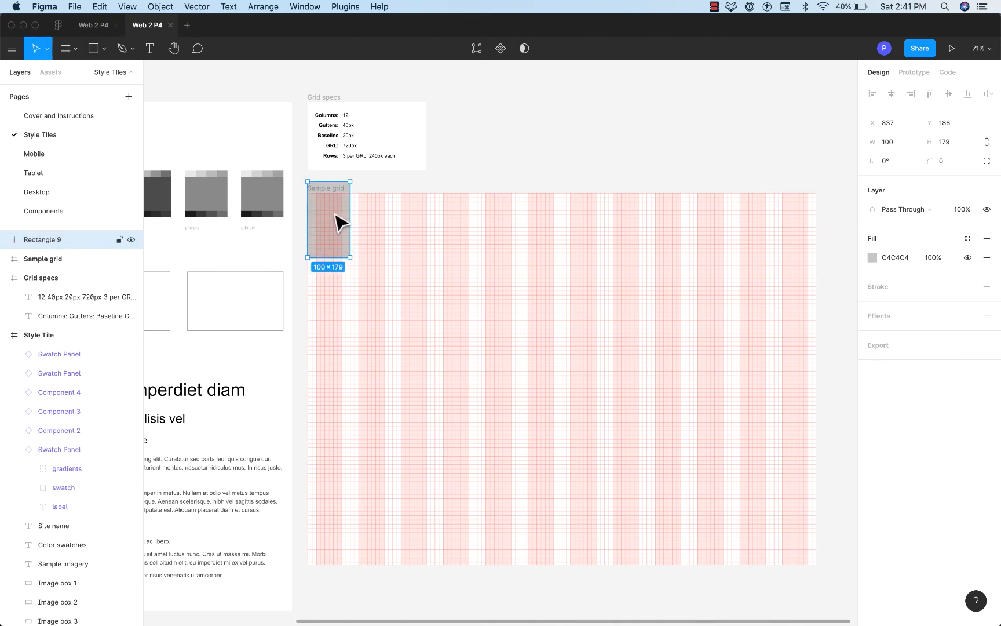
left_click_drag(343, 222, 802, 222)
key("Delete")
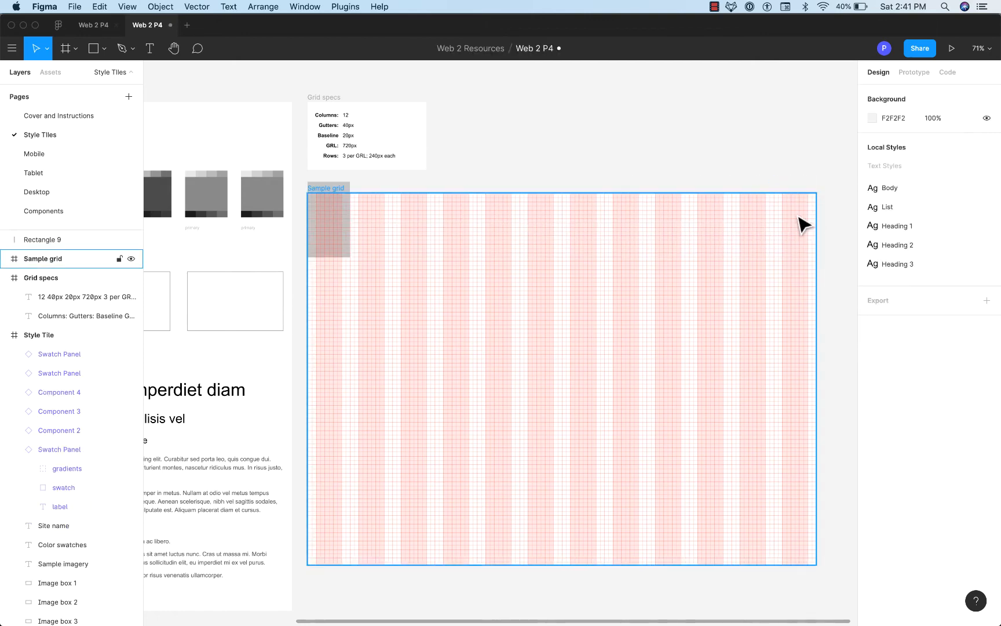
left_click(336, 201)
key("Delete")
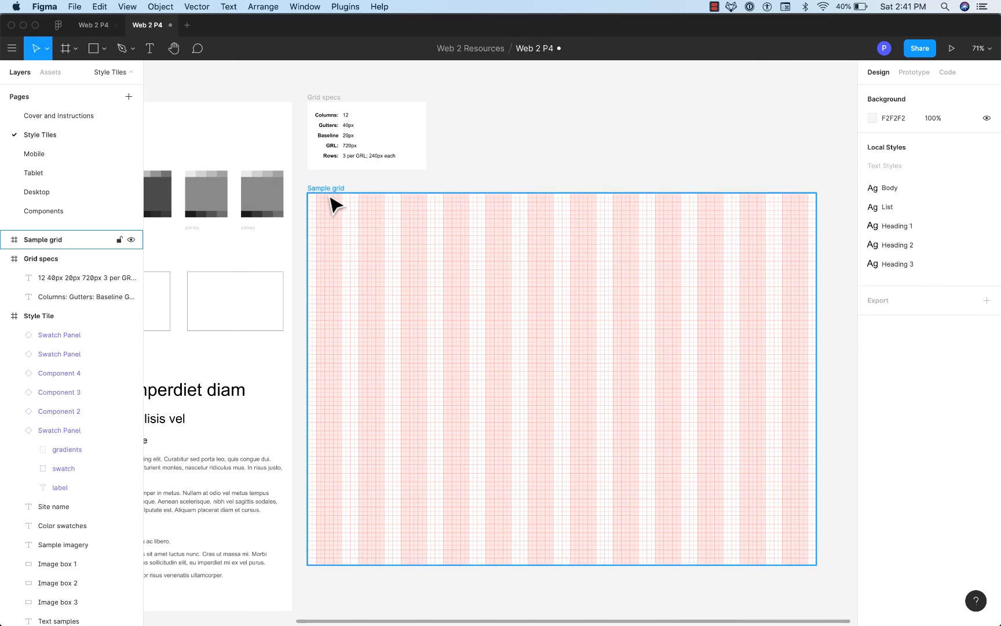
Step: Convert the Sample grid frame's third layout grid from a uniform grid to Rows
left_click(330, 197)
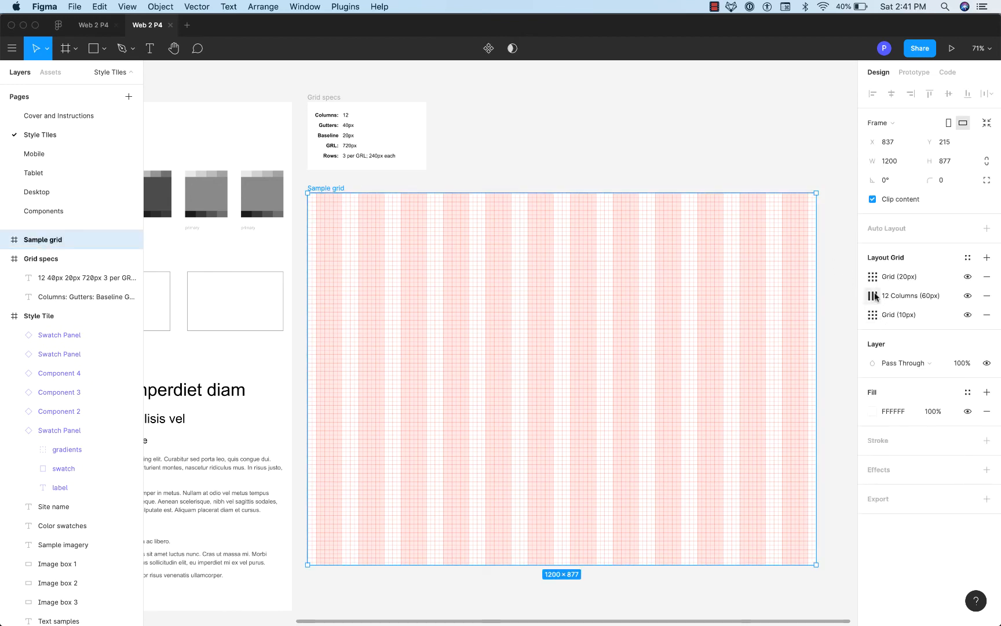
left_click(872, 315)
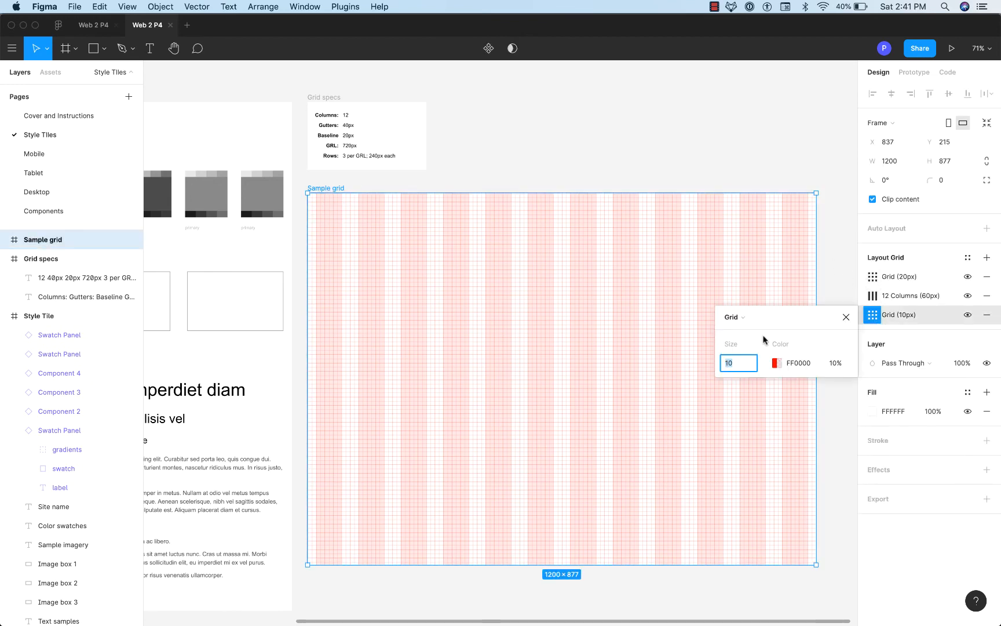
left_click(729, 317)
left_click(743, 347)
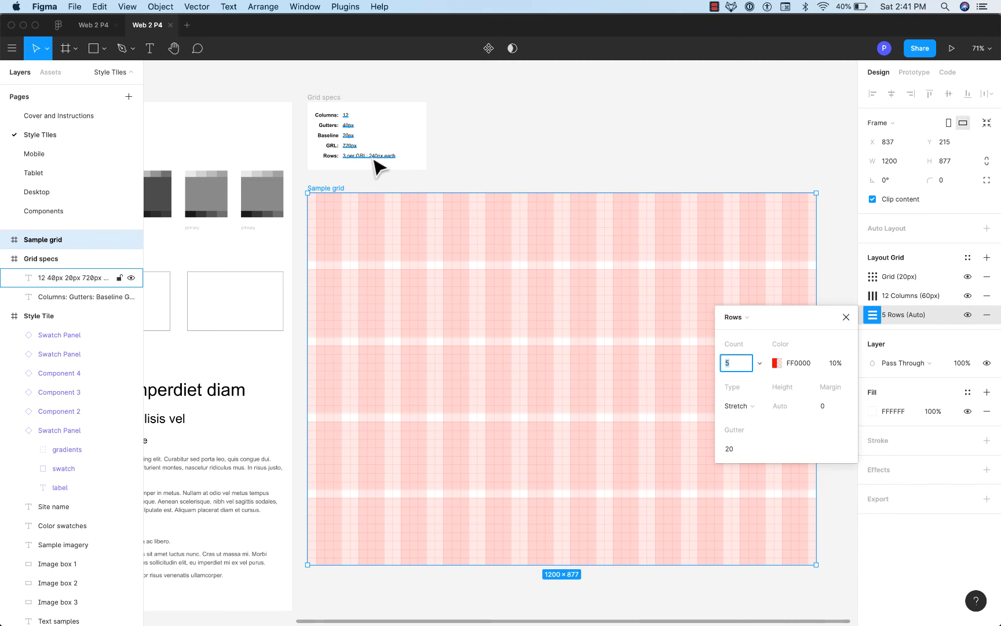
Step: Draw a 1200 × 720 reference rectangle from the upper corner of the Sample grid frame across its full width
left_click(441, 162)
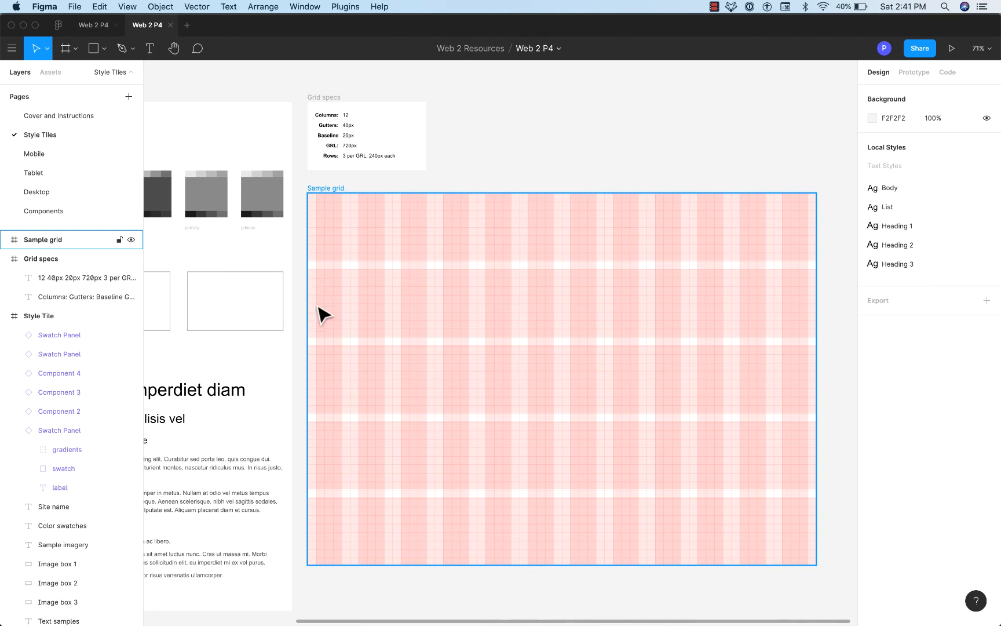
key("r")
left_click_drag(307, 194, 815, 501)
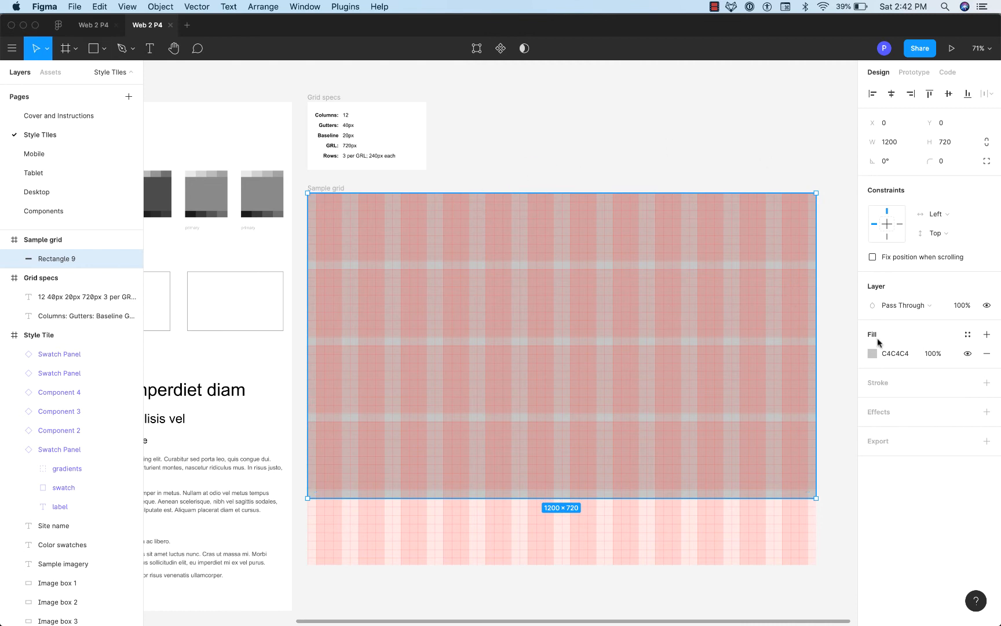
left_click(802, 169)
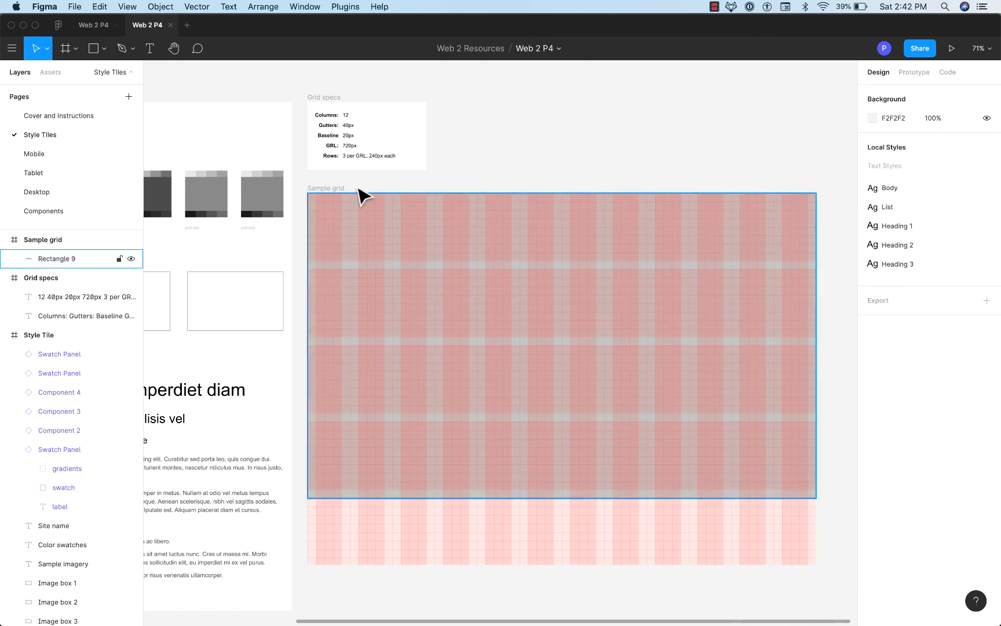
Step: Set the Sample grid frame's row layout grid to a count of 3 with the Top type
left_click(318, 189)
left_click(872, 315)
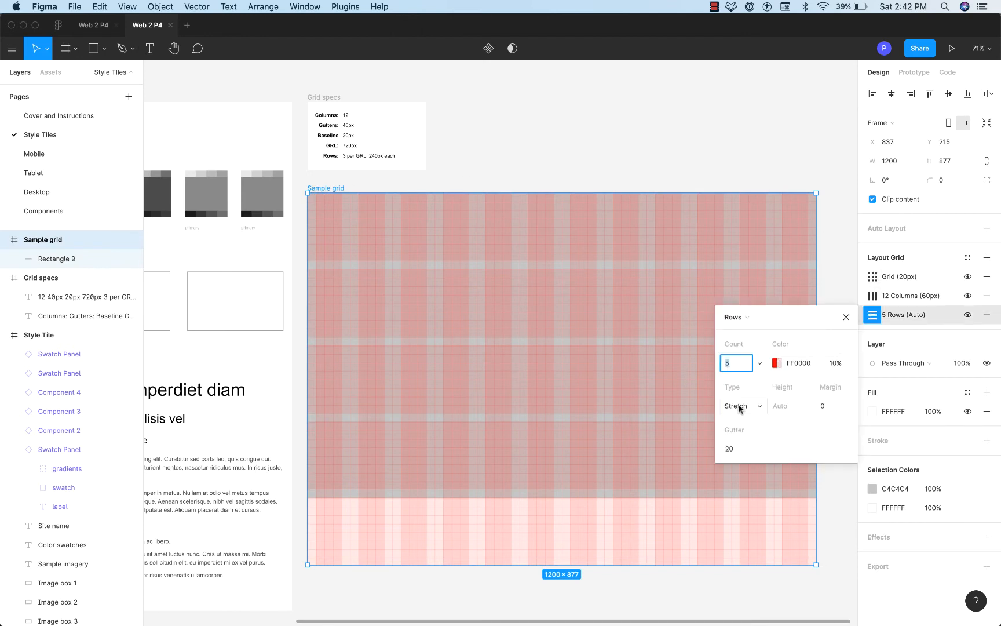
left_click(759, 363)
left_click(721, 362)
left_click(732, 366)
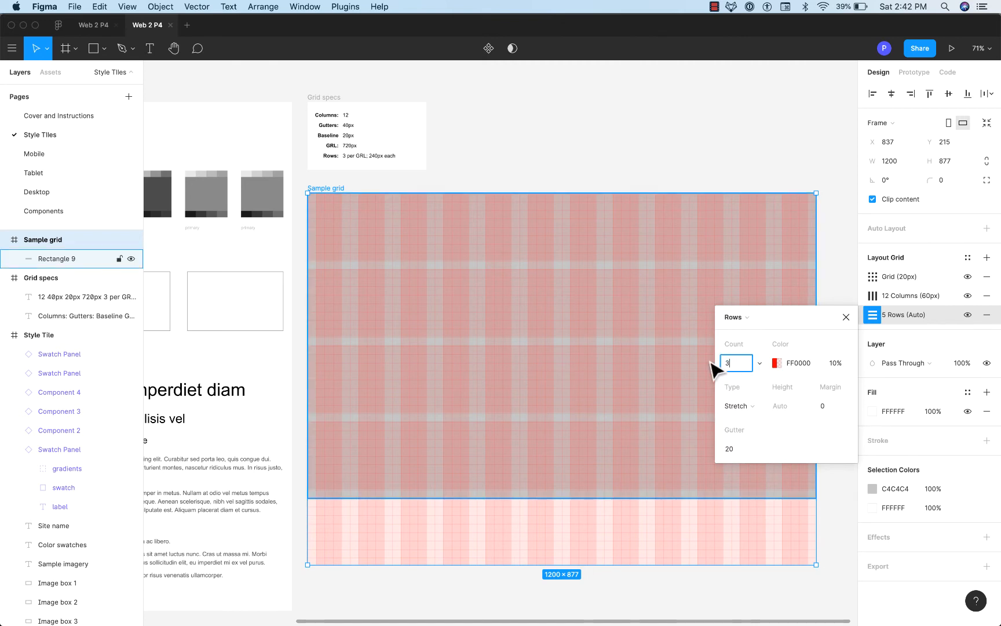
type("3")
key("Tab")
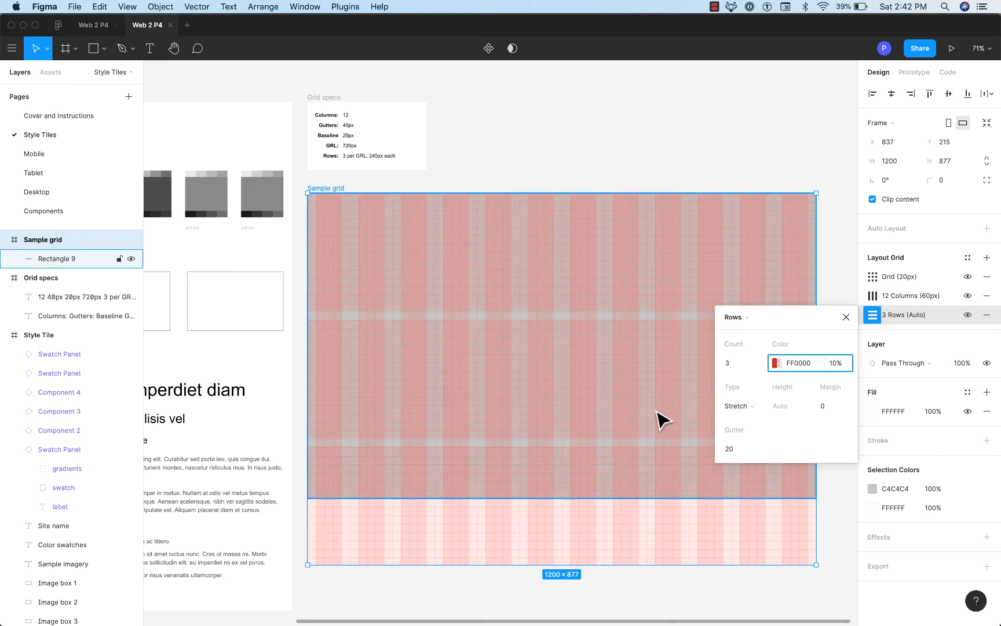
left_click(739, 405)
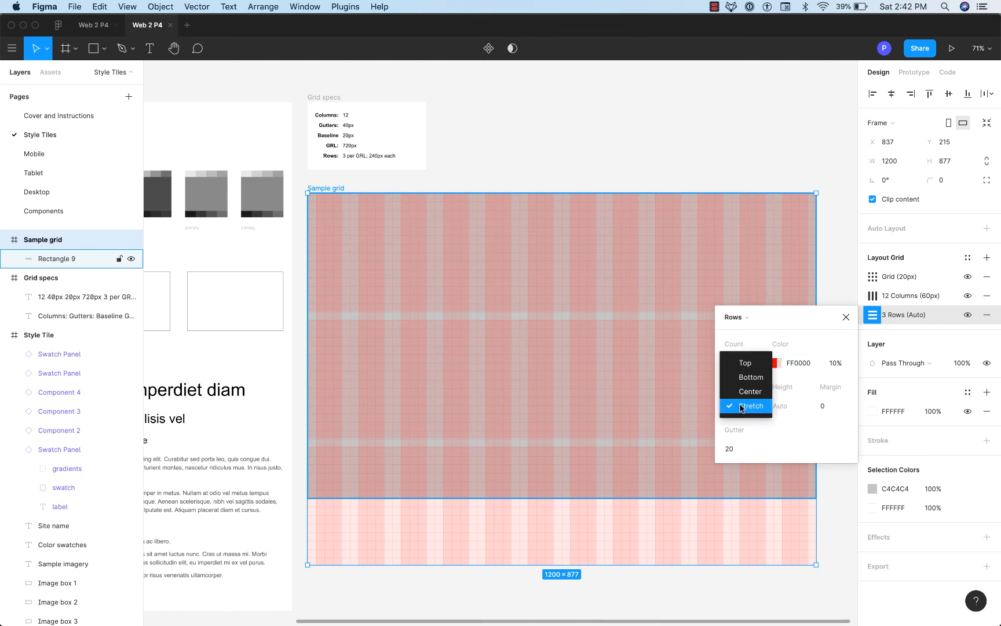
left_click(747, 365)
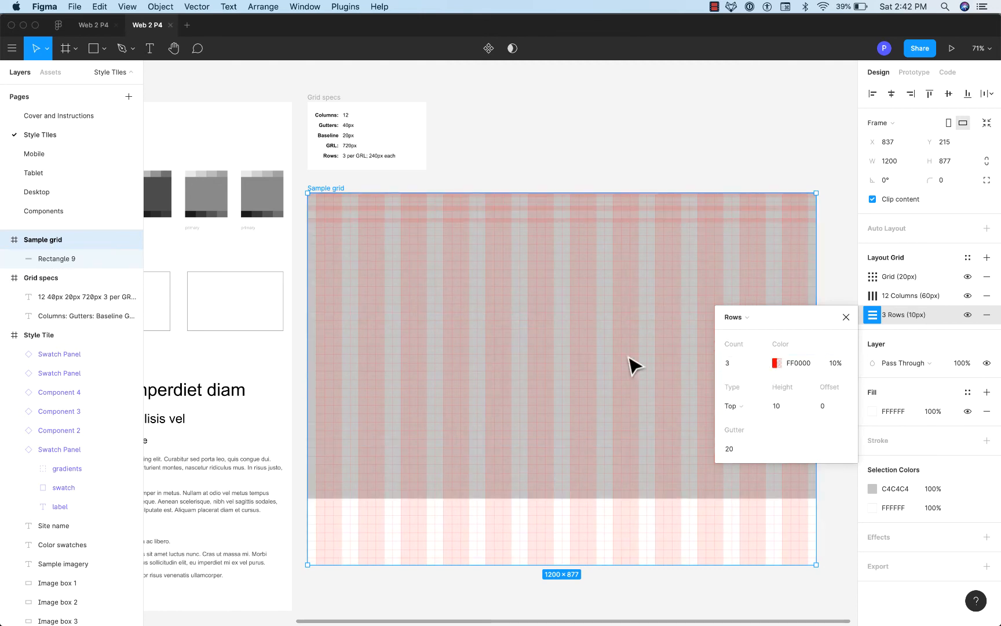
Step: Set the row height of the Sample grid frame's row layout grid to 220
left_click(728, 449)
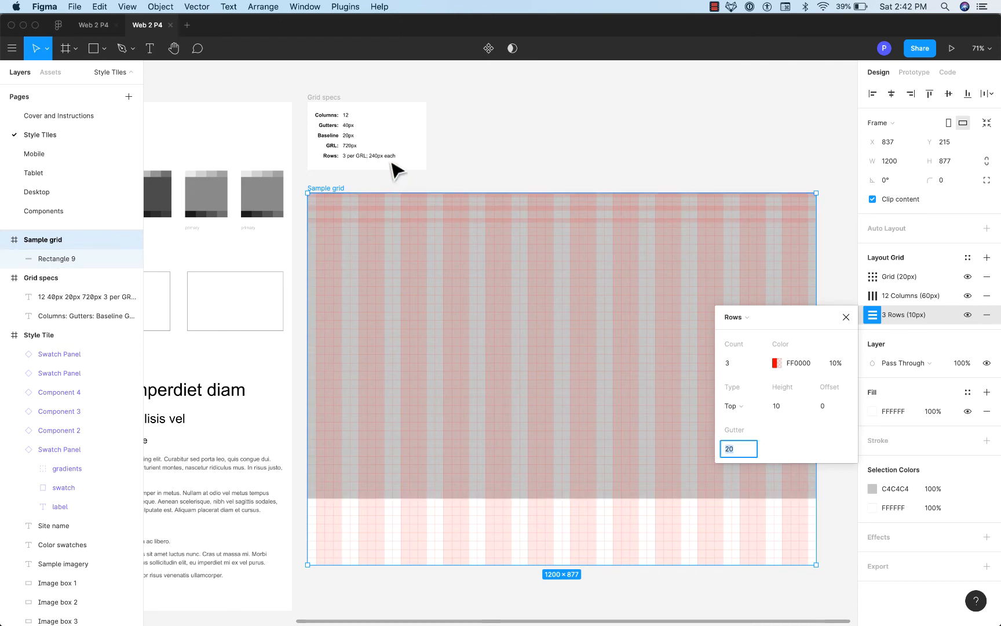
left_click(780, 406)
key("shift+Up")
key("shift+Up")
key("shift+Up")
key("shift+Up")
key("shift+Up")
key("shift+Up")
key("shift+Up")
key("shift+Up")
key("shift+Up")
key("shift+Up")
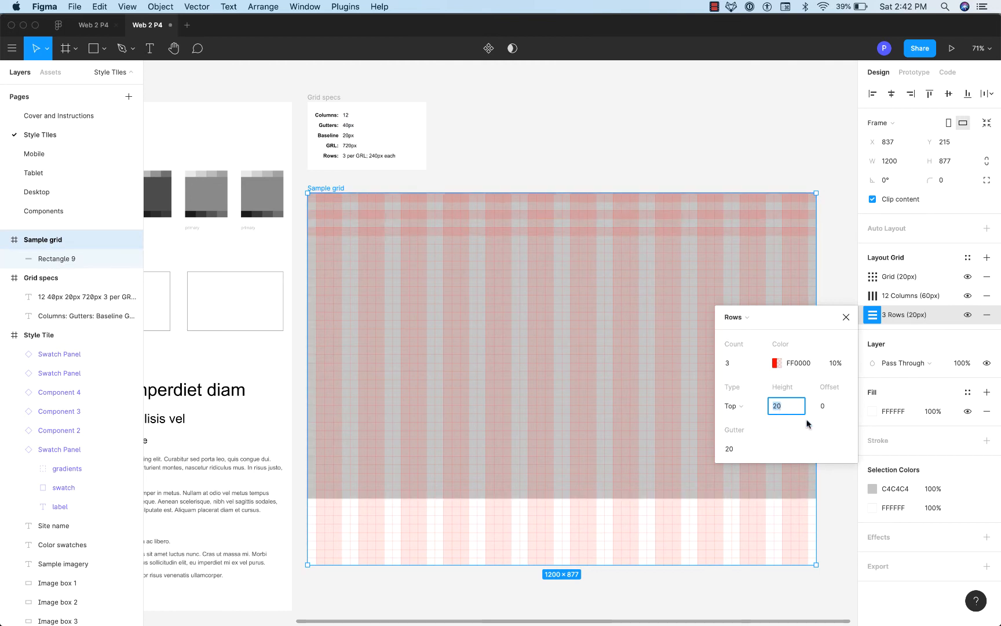
key("shift+Up")
key("shift+Up")
key("shift+Up")
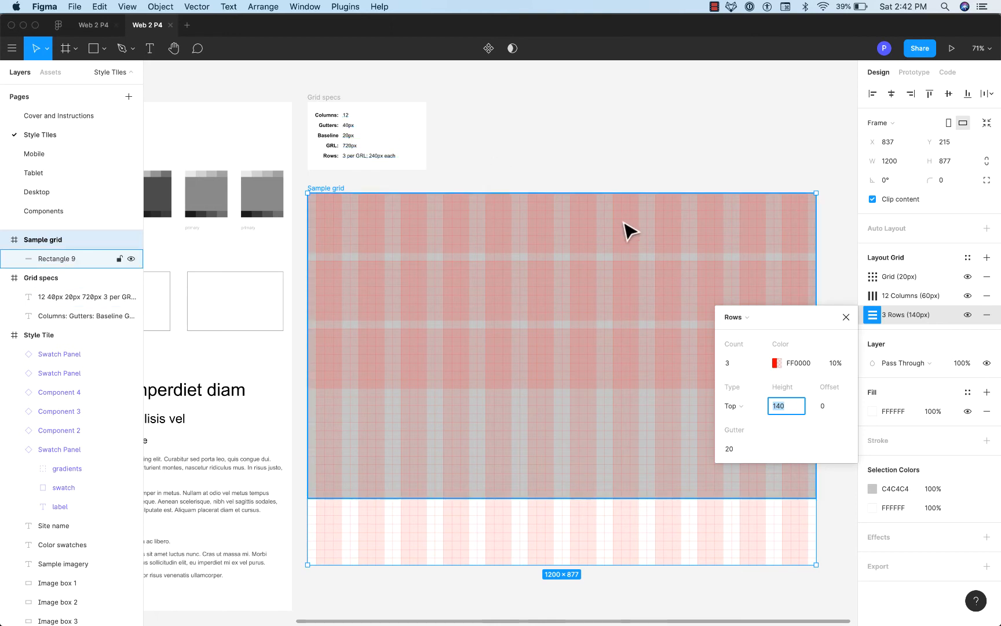
key("shift+Up")
key("shift+Up")
key("shift+Up")
key("shift+Up")
key("shift+Up")
key("shift+Up")
key("shift+Up")
key("shift+Up")
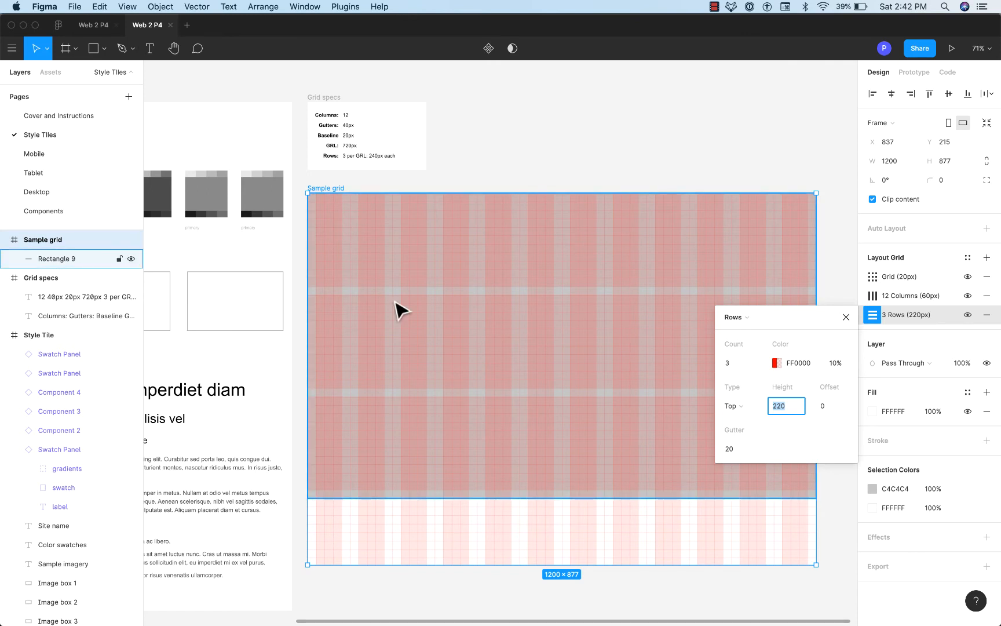
Step: Set the row layout grid's count to Auto so the rows repeat down the frame
left_click(735, 365)
left_click(759, 363)
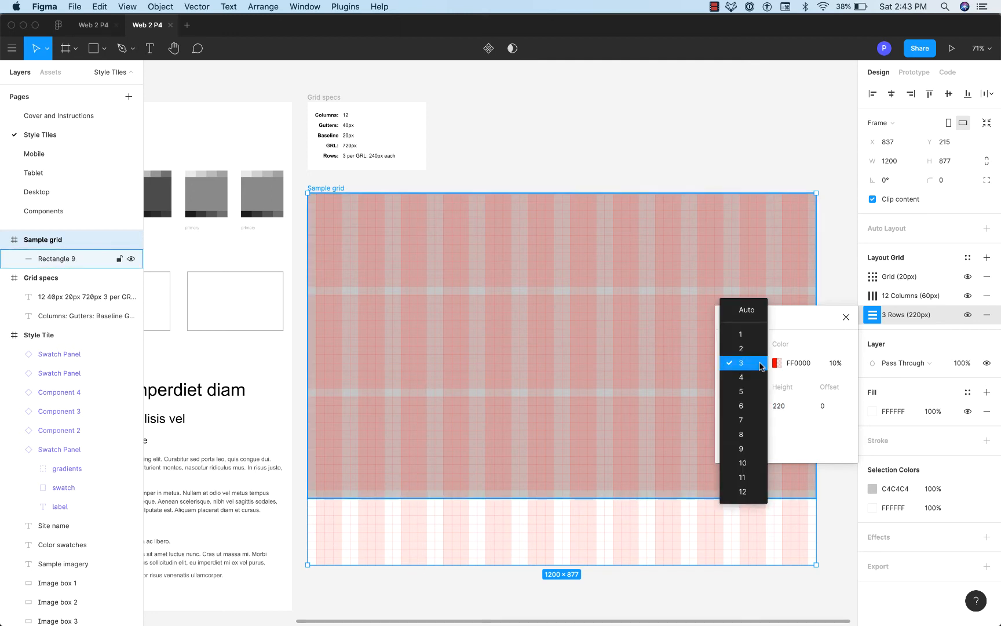
left_click(747, 311)
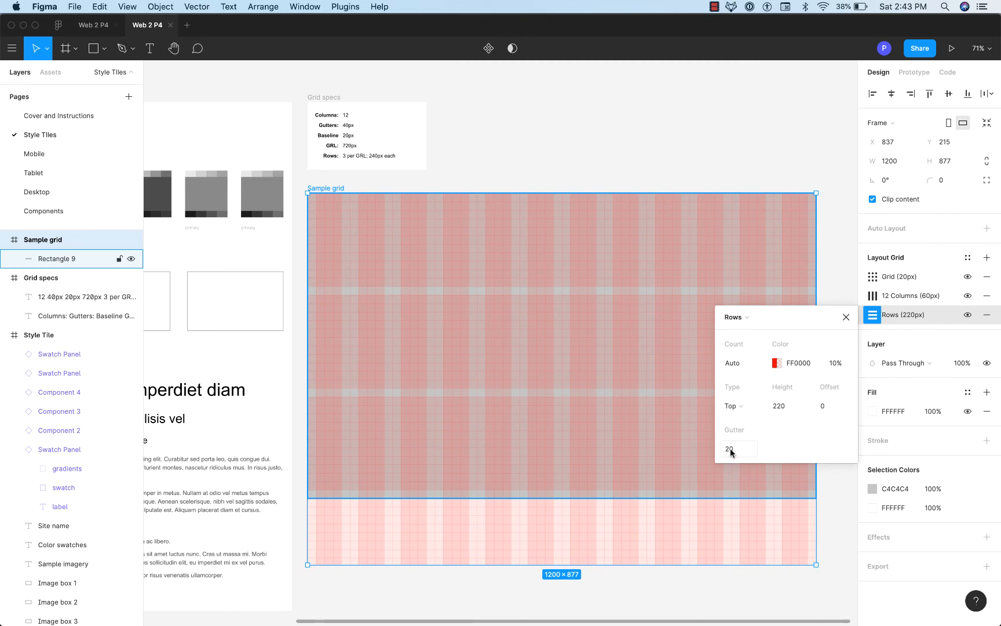
Step: Stretch the Sample grid frame downward to a height of about 3038 to check the repeating rows
left_click(547, 190)
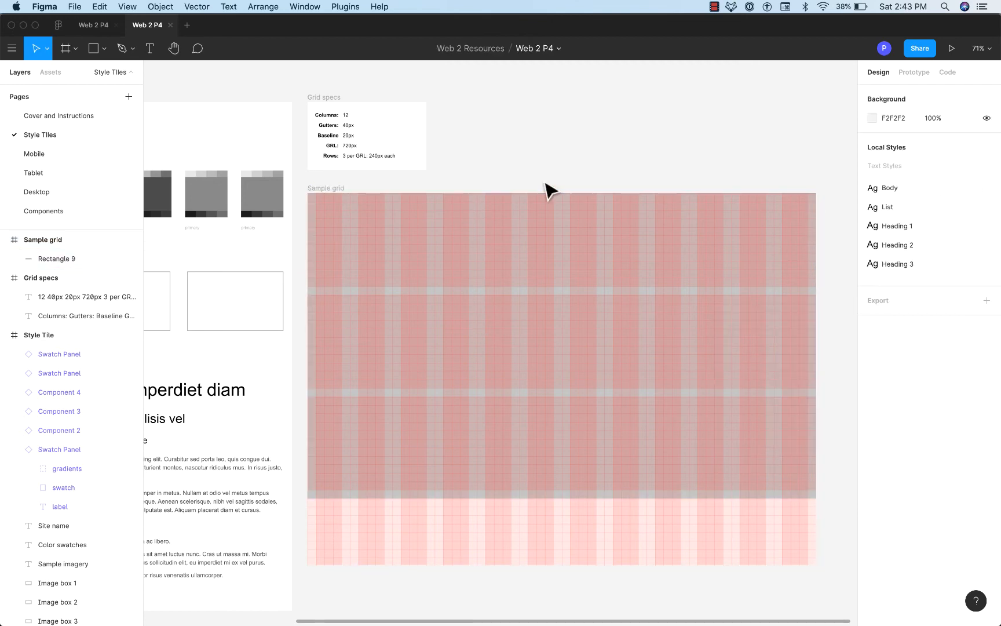
scroll(548, 190, "up", 3)
scroll(547, 190, "down", 6)
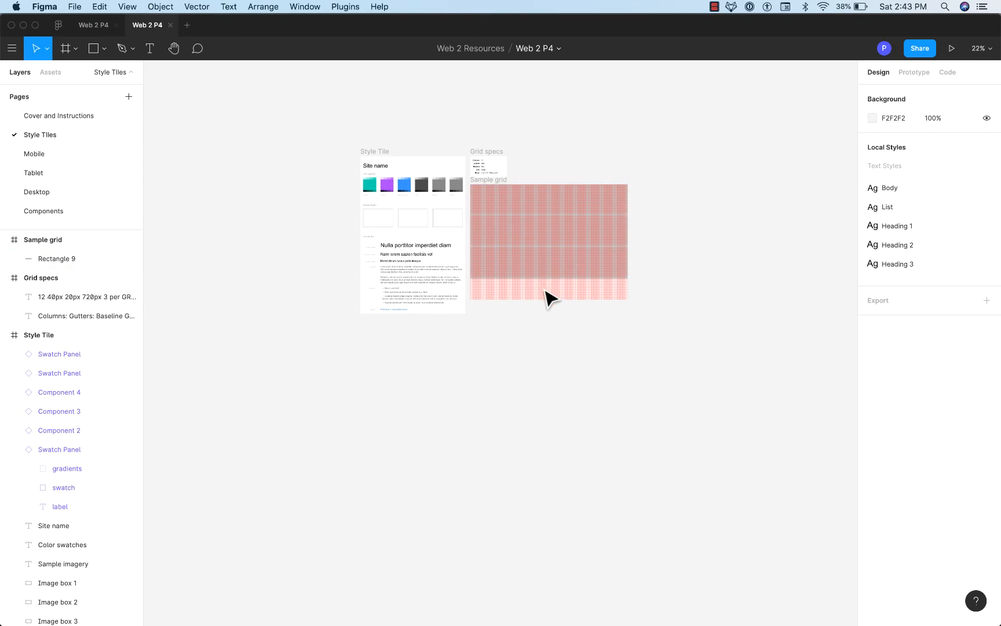
left_click(484, 183)
left_click(484, 182)
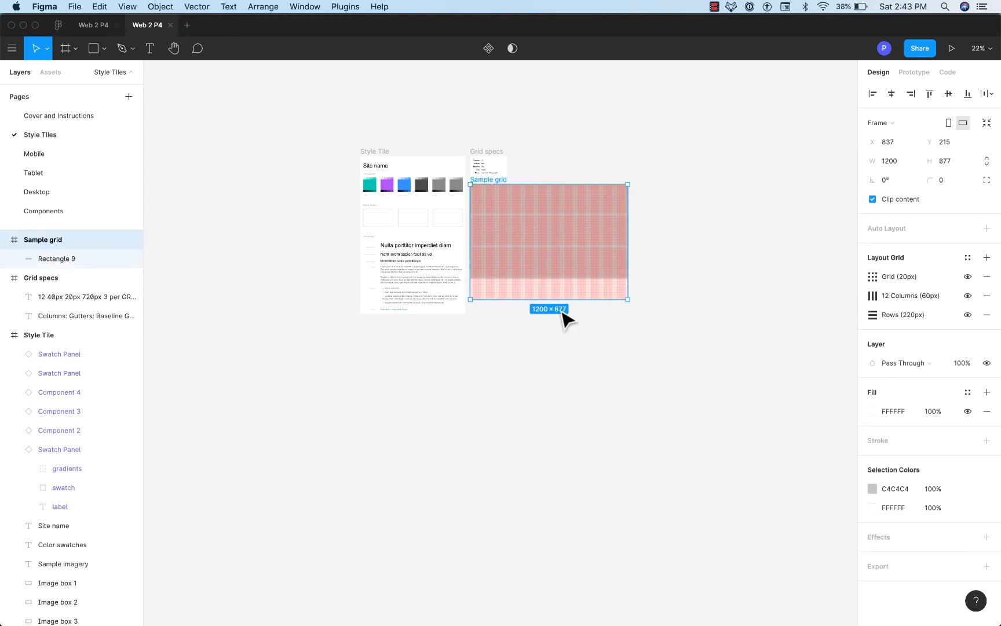
left_click_drag(551, 299, 550, 582)
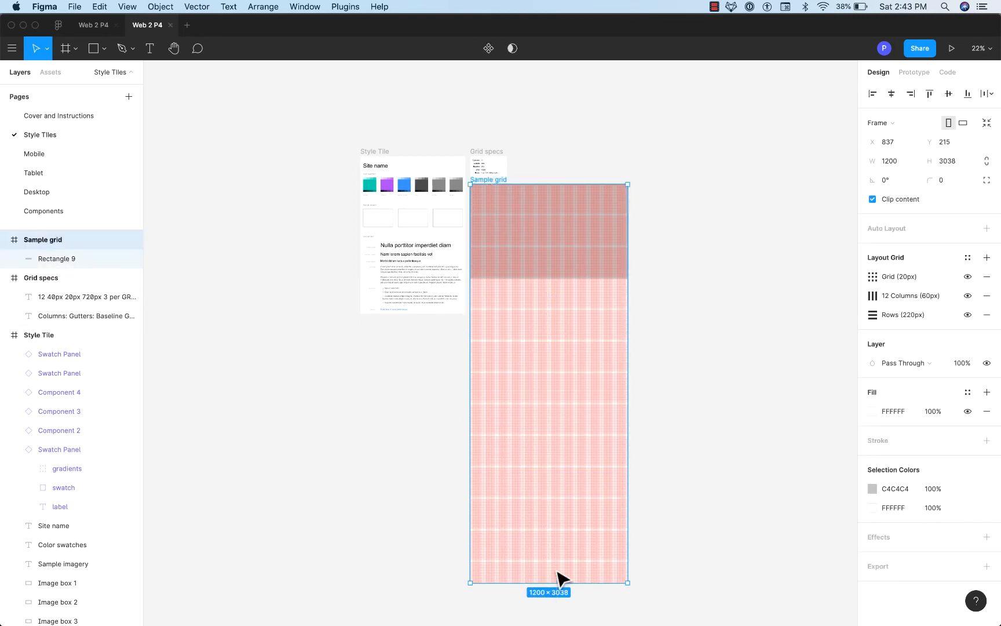
scroll(547, 408, "up", 5)
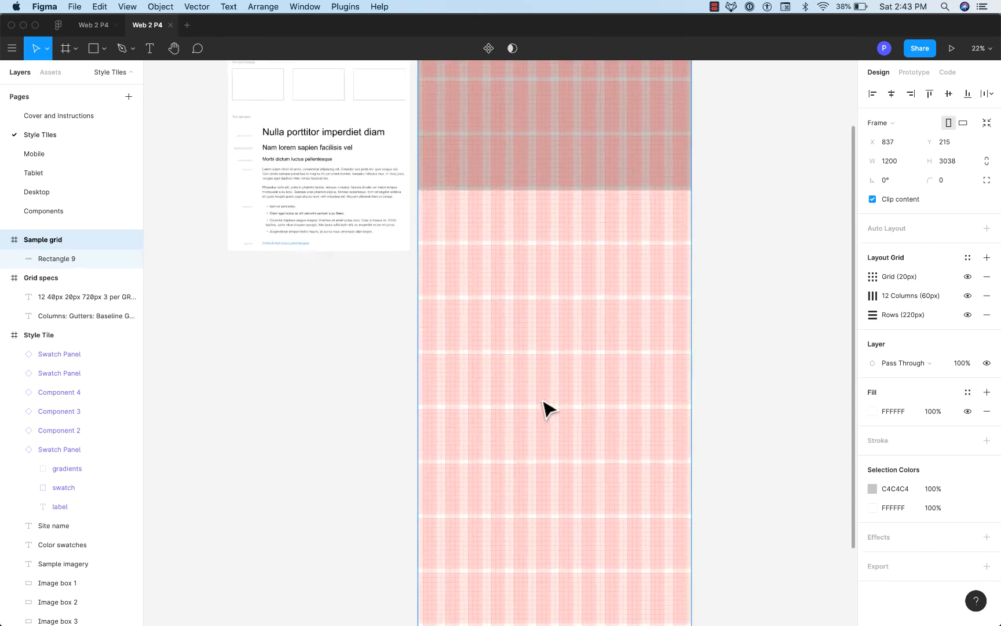
scroll(547, 409, "up", 8)
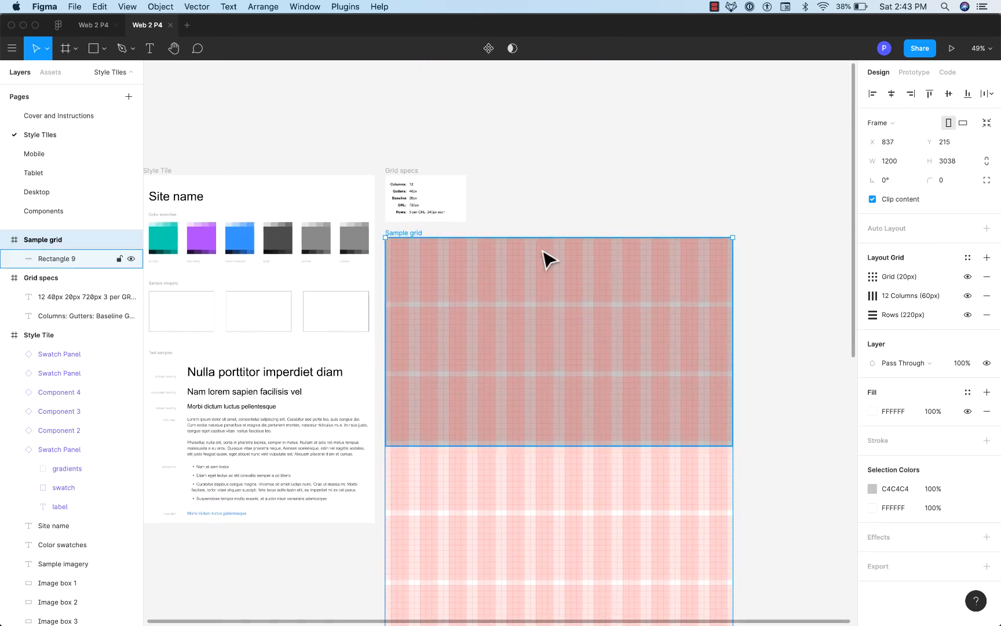
Step: Delete the grey reference rectangle covering the upper part of the Sample grid frame
left_click(545, 161)
left_click(517, 323)
key("Delete")
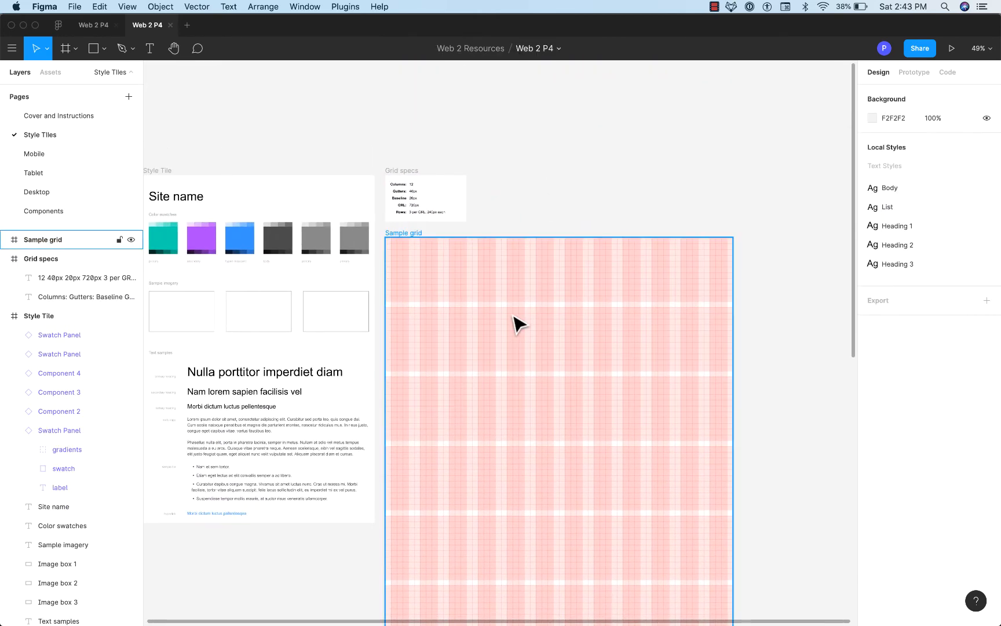
Step: Shorten the Sample grid frame to a height of about 826
scroll(517, 323, "down", 5)
left_click(477, 279)
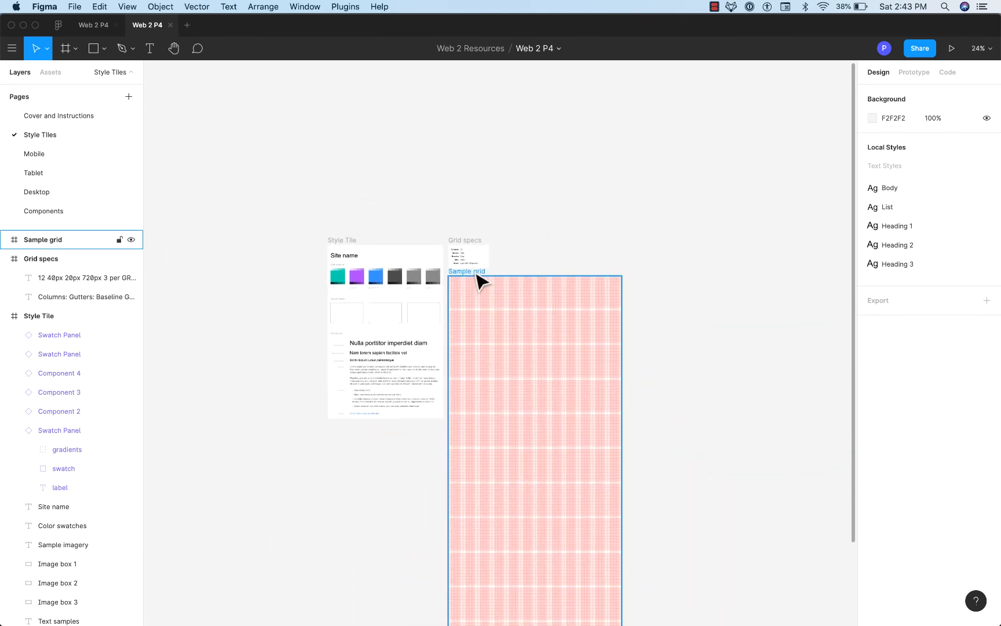
scroll(509, 275, "down", 3)
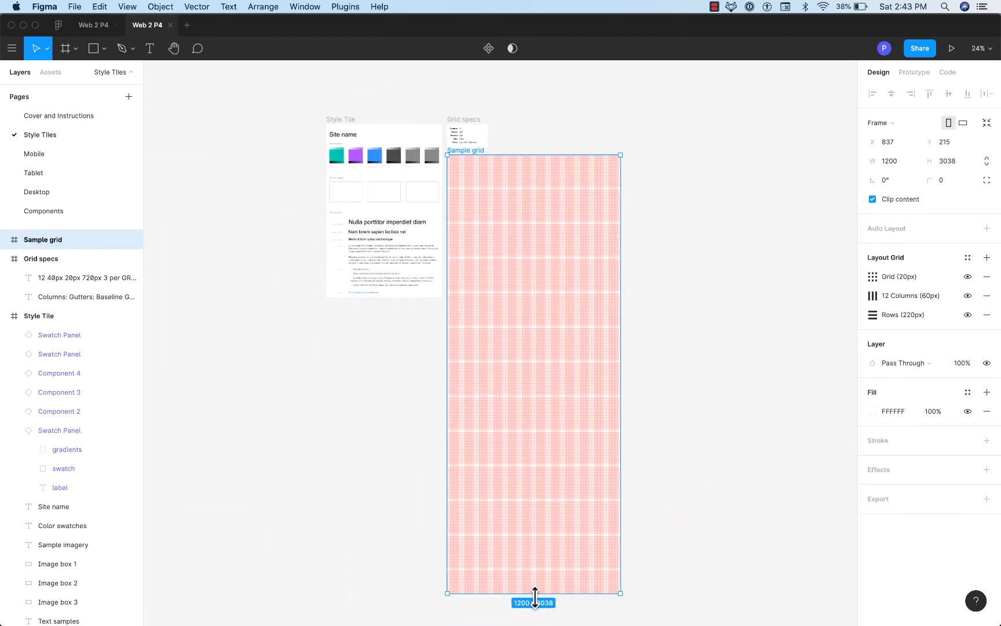
left_click_drag(536, 595, 536, 281)
scroll(521, 242, "up", 6)
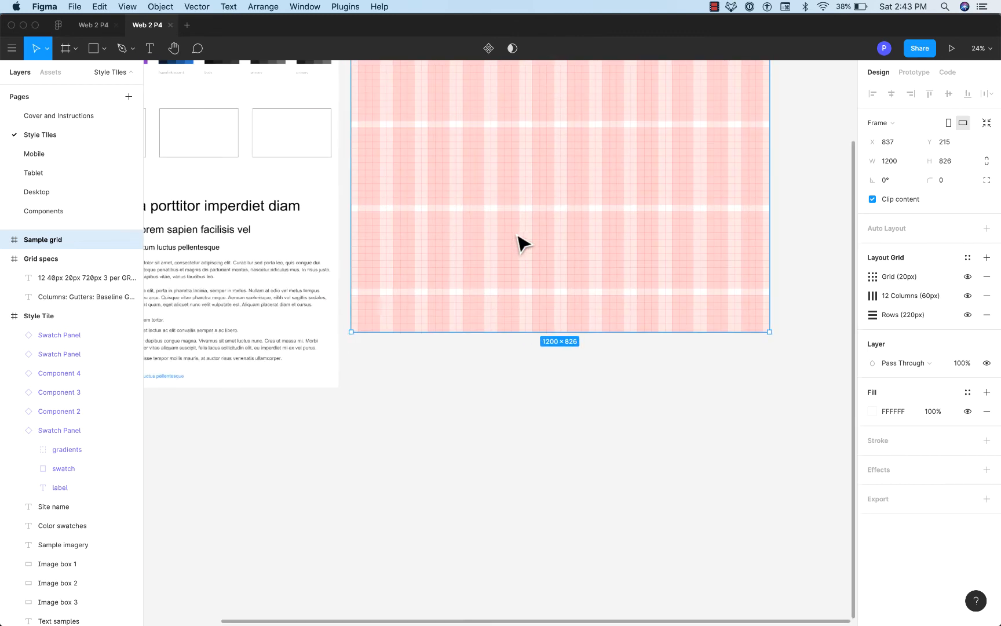
scroll(504, 226, "up", 1)
left_click_drag(486, 212, 480, 351)
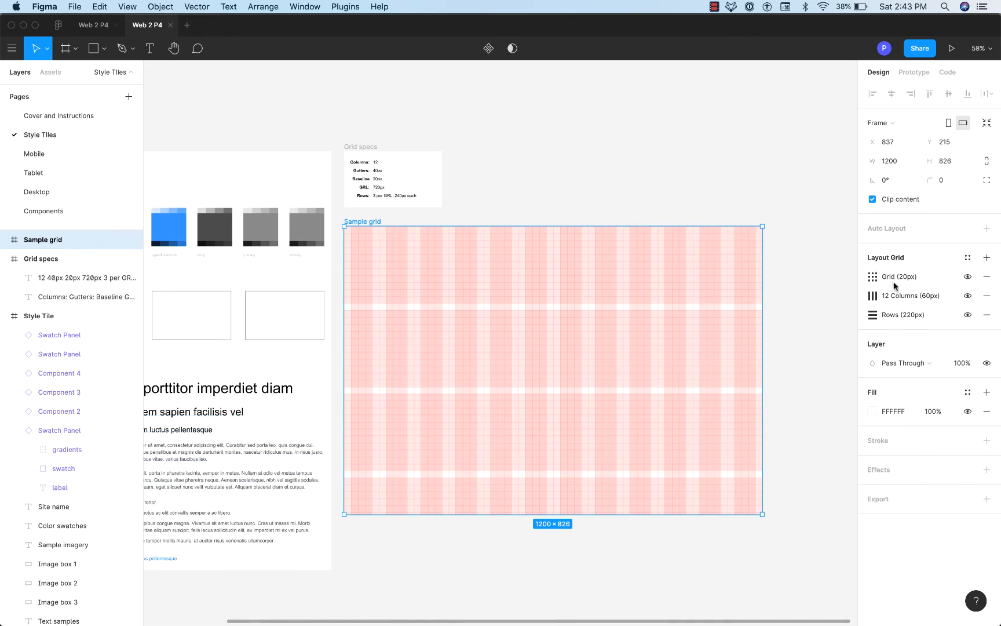
Step: Save the Sample grid frame's layout grids as a reusable grid style named Basic Grid
left_click(967, 258)
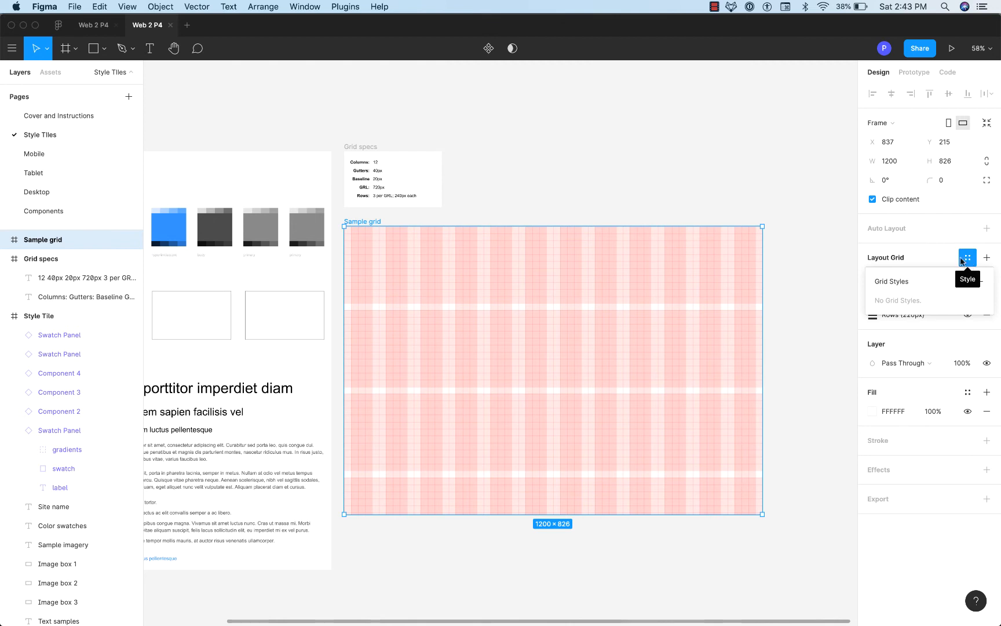
left_click(979, 283)
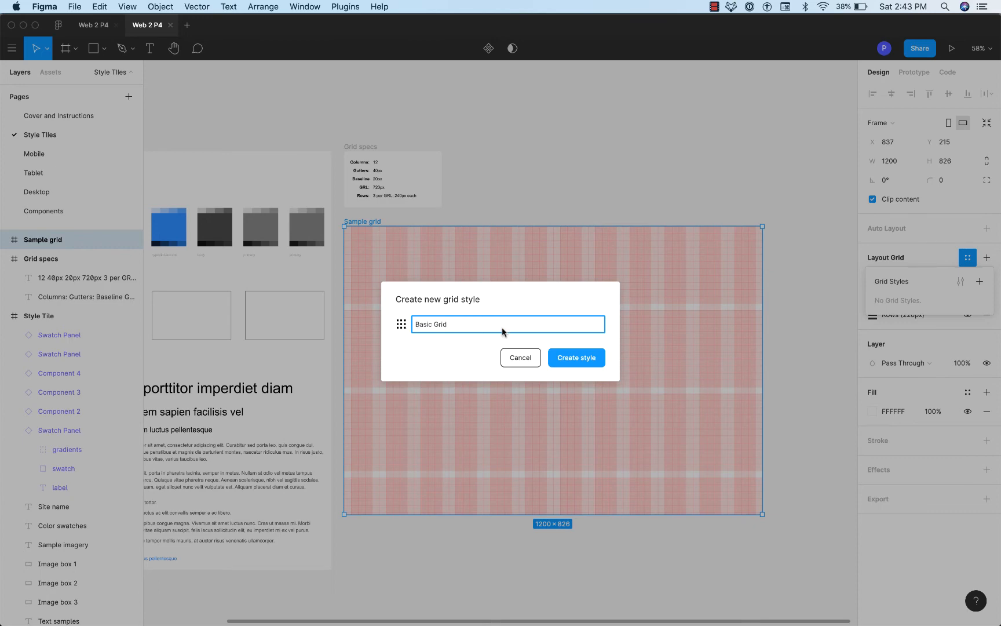
left_click(576, 357)
left_click(527, 183)
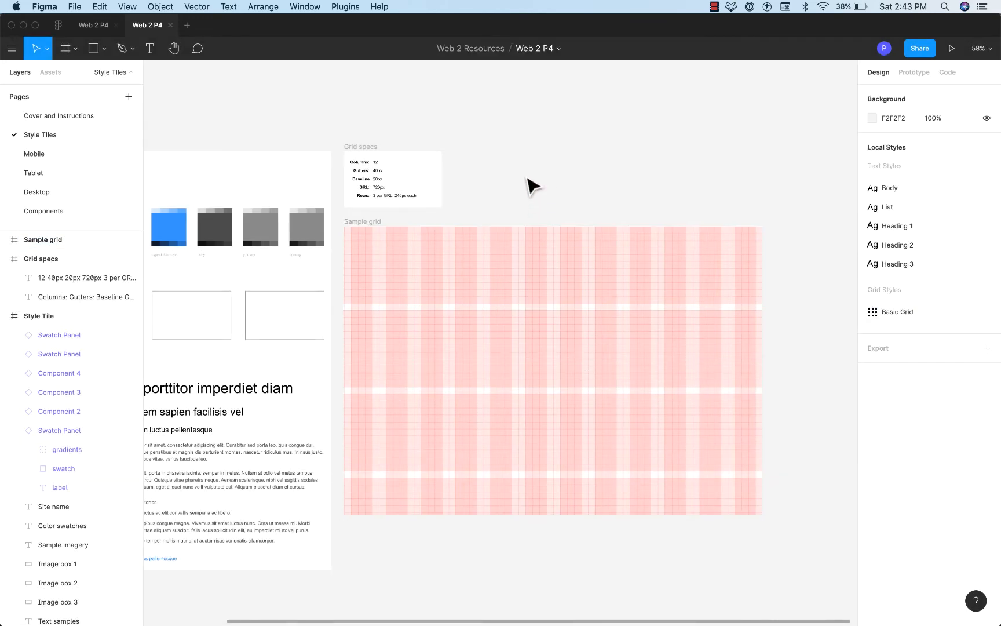
Step: Create a color style named Base/Teal from the teal swatch's fill in the Style Tile frame
scroll(475, 297, "left", 4)
scroll(475, 297, "down", 5)
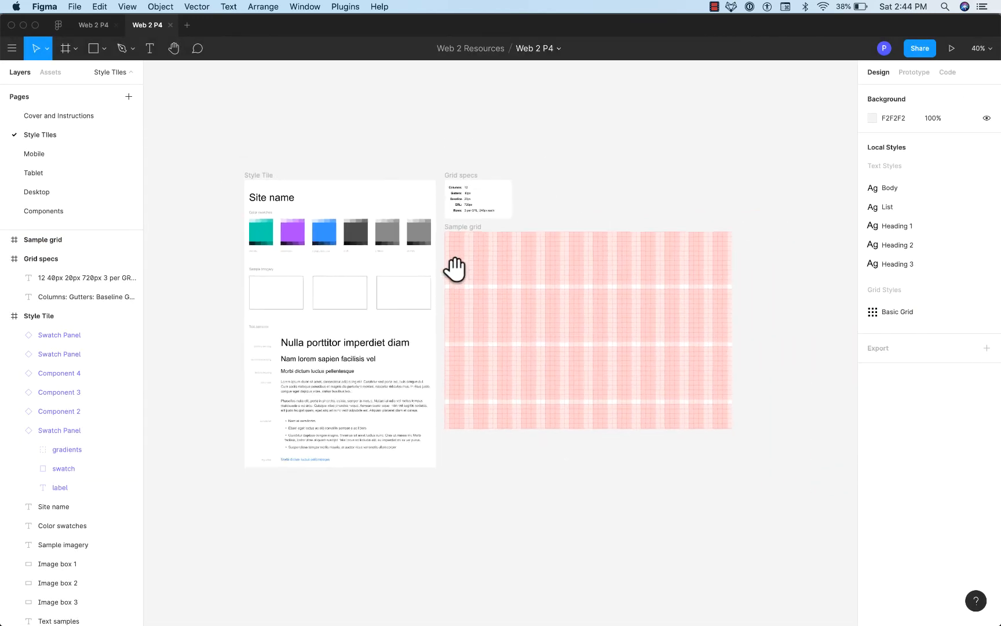
left_click(417, 234)
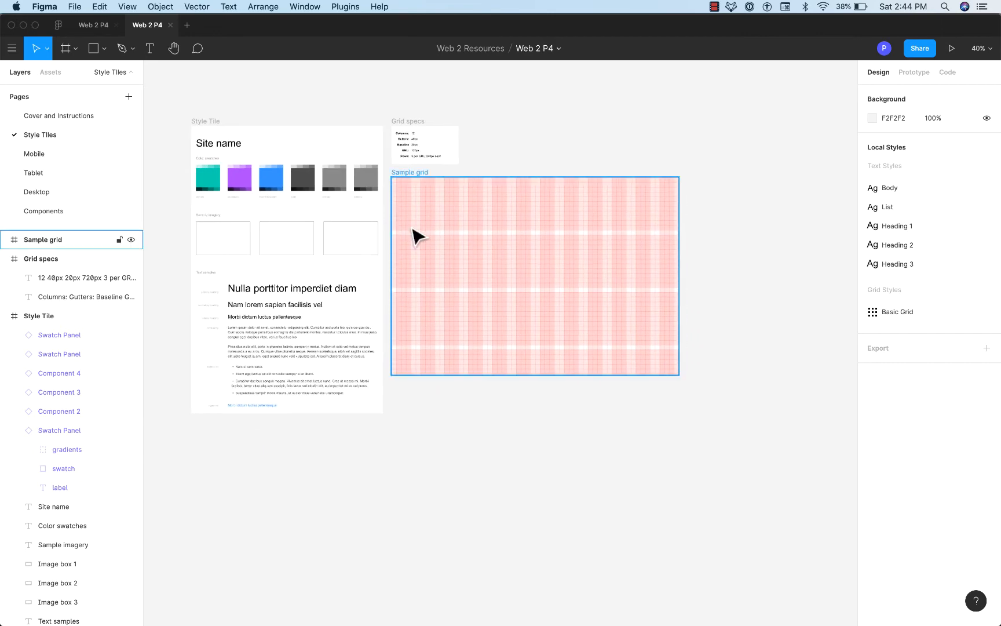
double_click(214, 184)
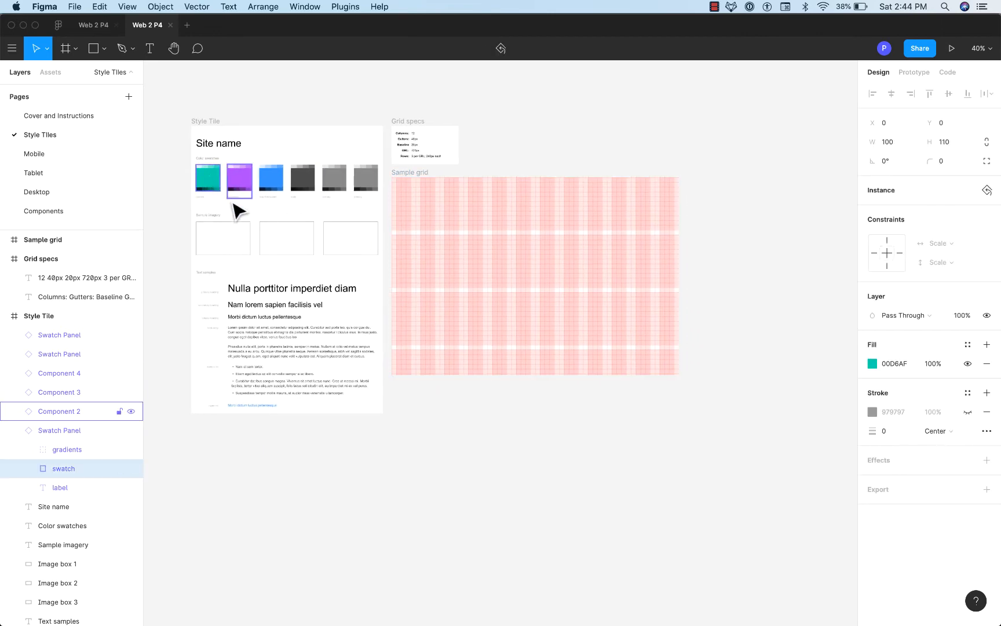
scroll(237, 211, "up", 3)
scroll(237, 211, "left", 2)
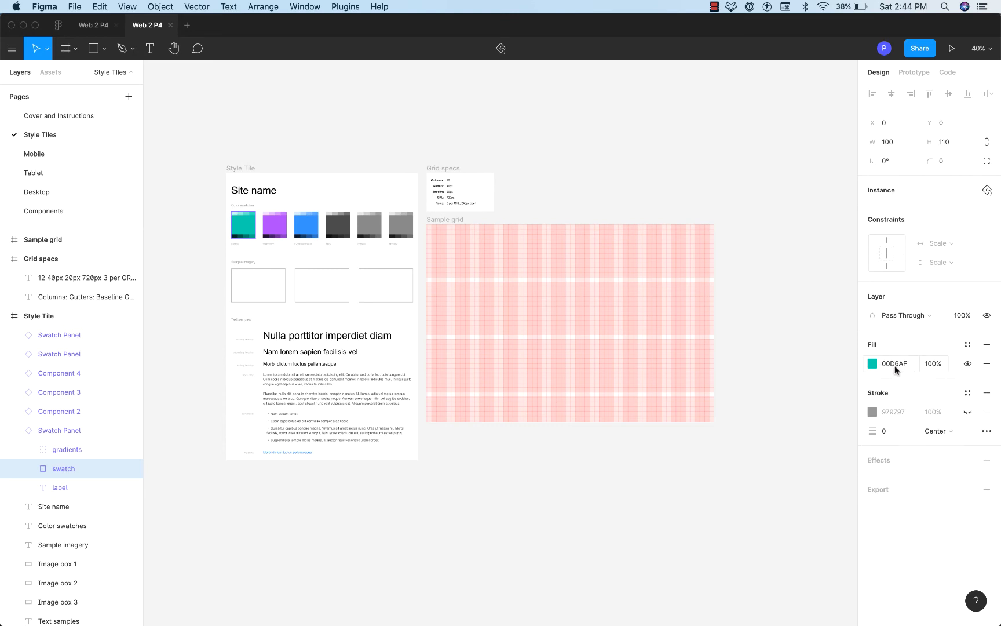
left_click(967, 345)
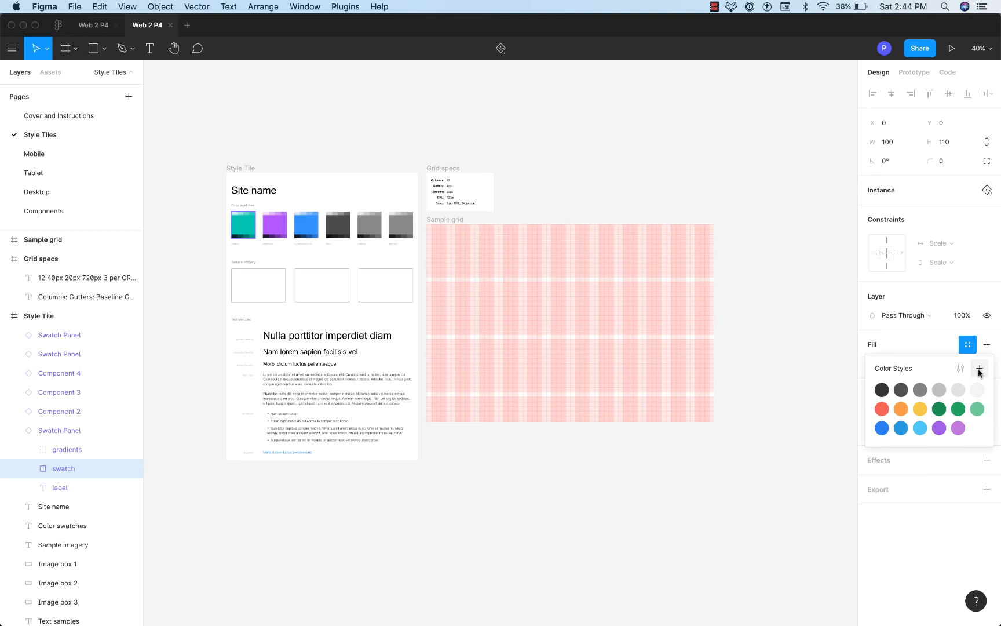
left_click(979, 370)
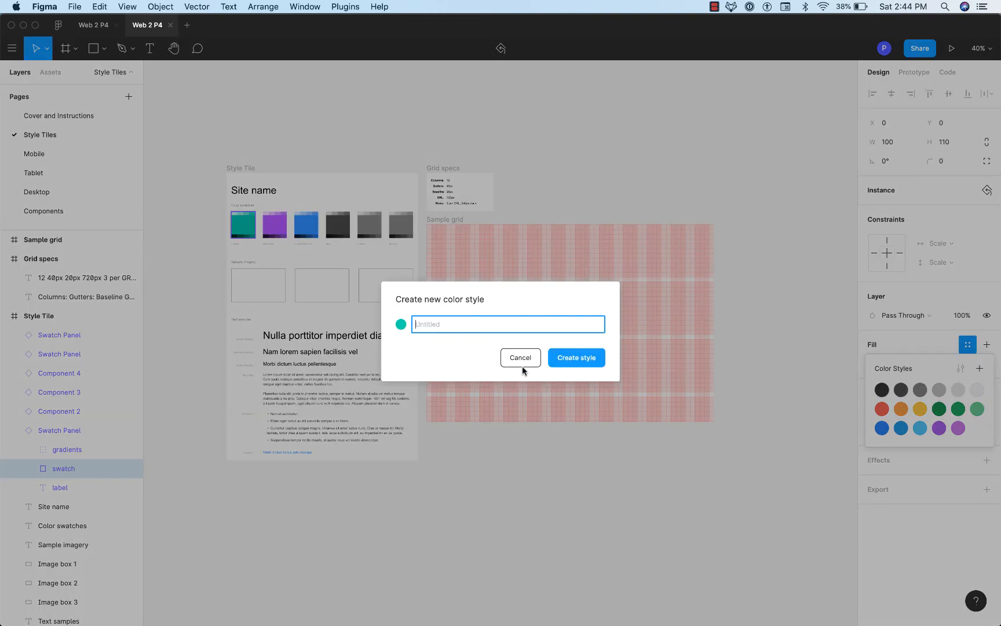
type("Base/Teal")
left_click(589, 361)
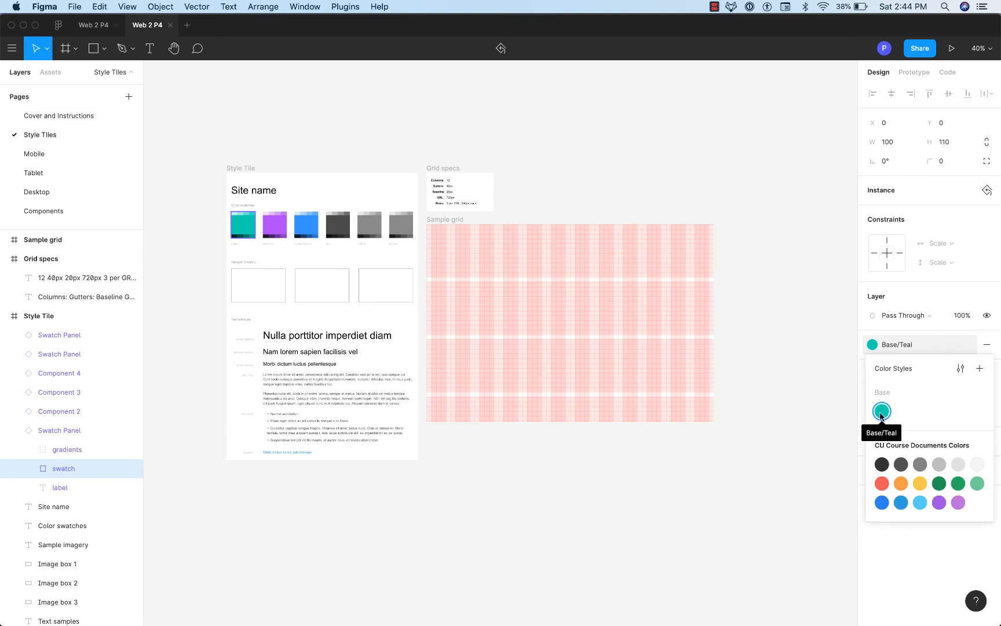
Step: Create a color style named Base/Purple from the purple swatch's fill
left_click(283, 232)
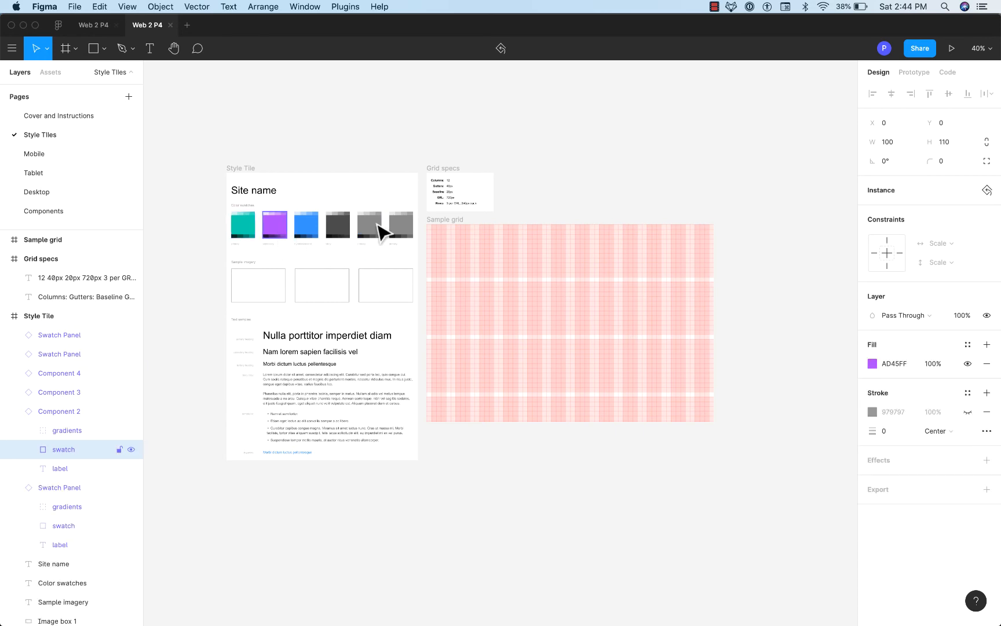
left_click(967, 344)
left_click(979, 370)
type("Base")
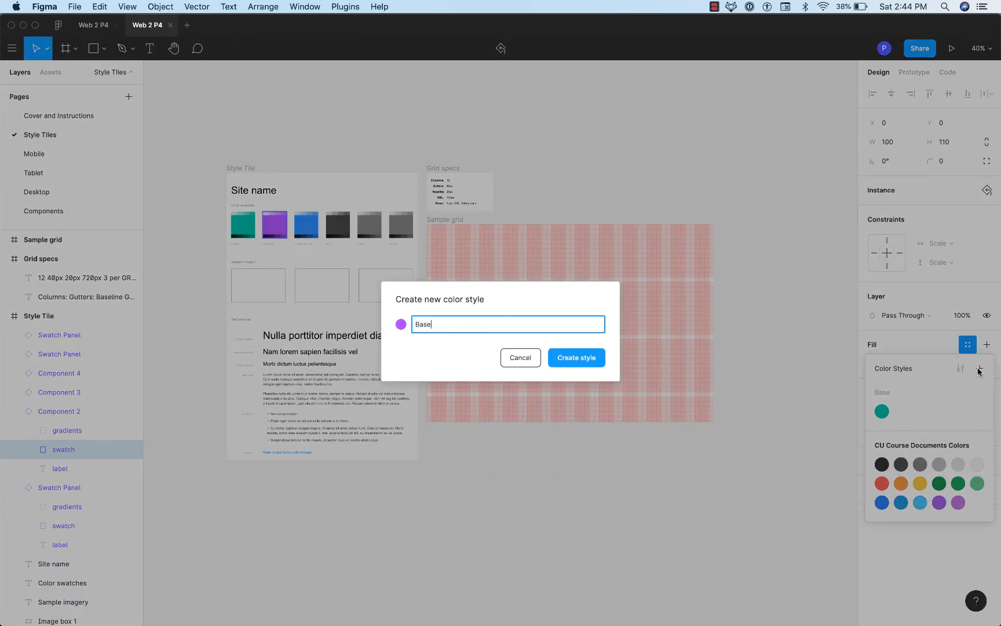
type("/Purple")
key("Return")
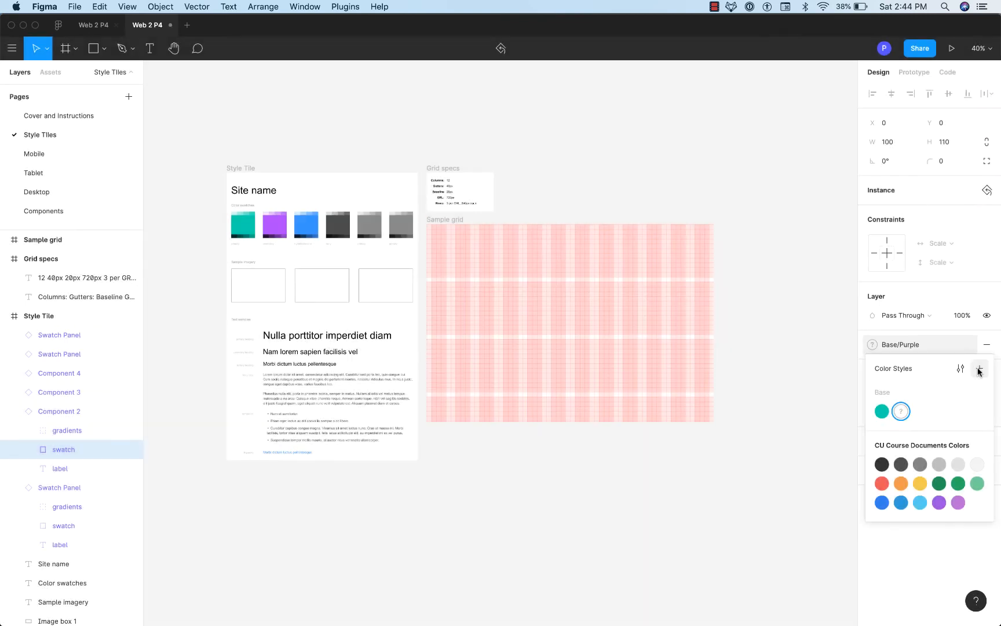
Step: Create a color style named Base/Blue from the blue swatch's fill
left_click(305, 228)
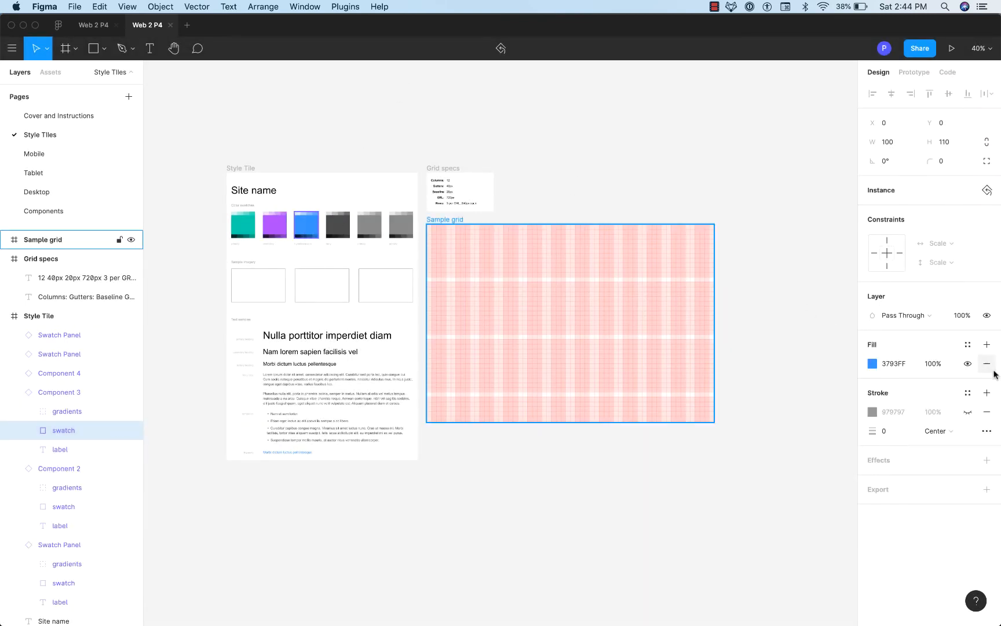
left_click(967, 344)
left_click(979, 368)
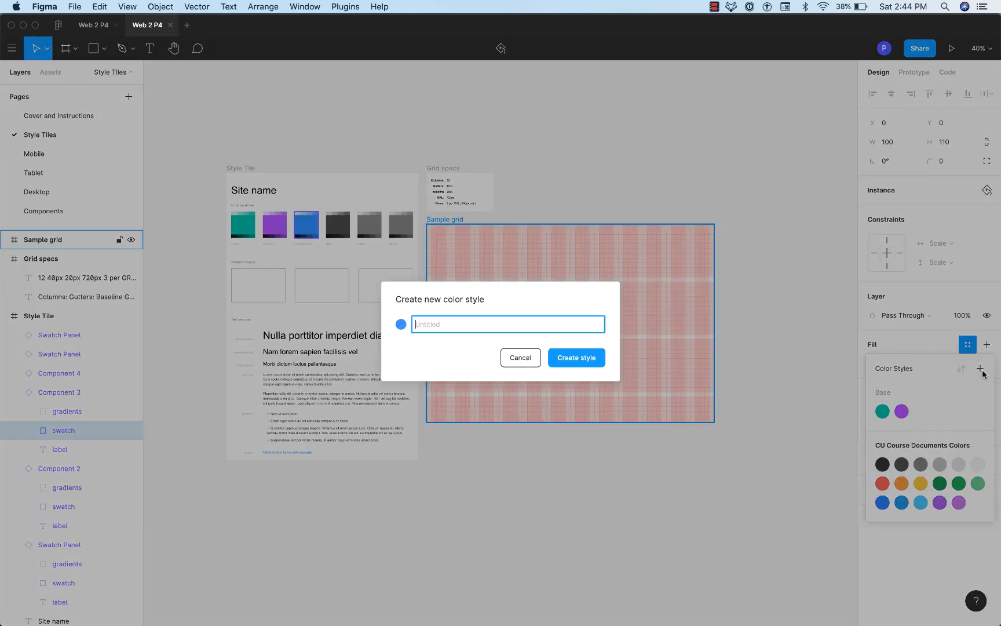
type("Base/Blue")
key("Return")
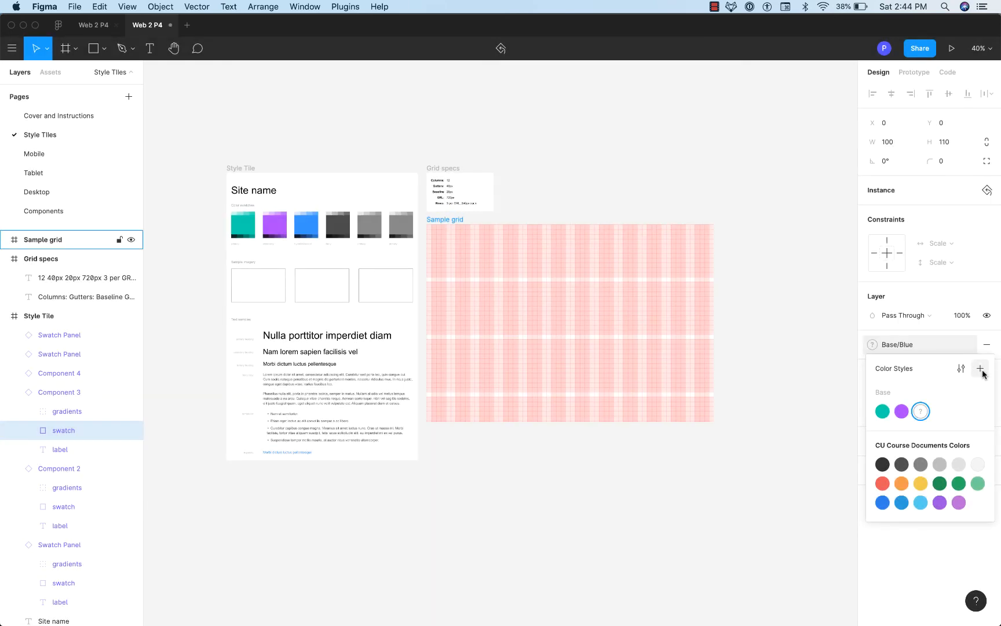
Step: Create a color style named Base/Body from the dark grey swatch's solid 4A4A4A fill, without any additional fill layer
left_click(338, 227)
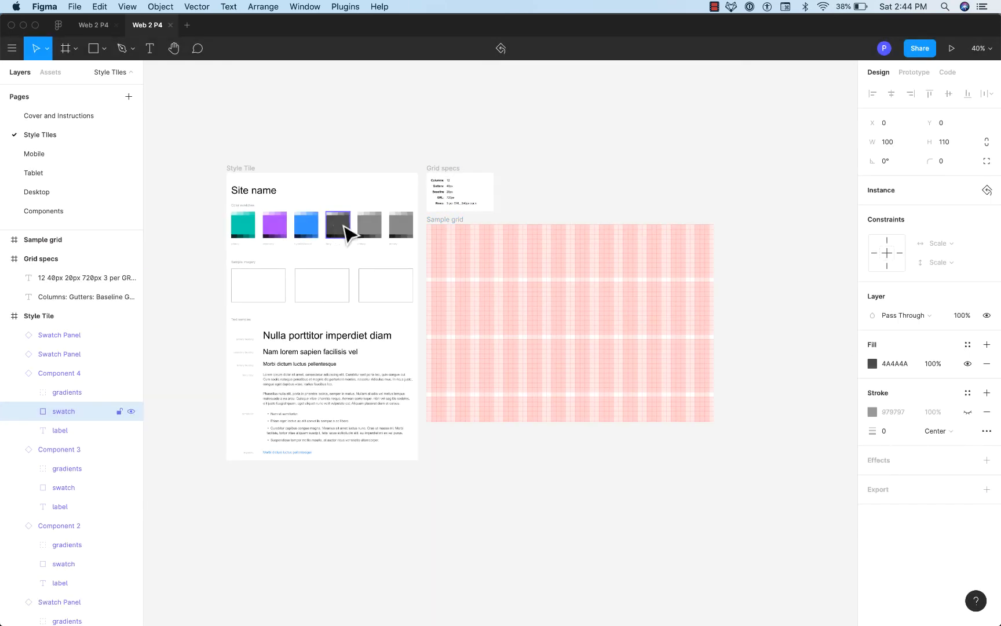
left_click(987, 345)
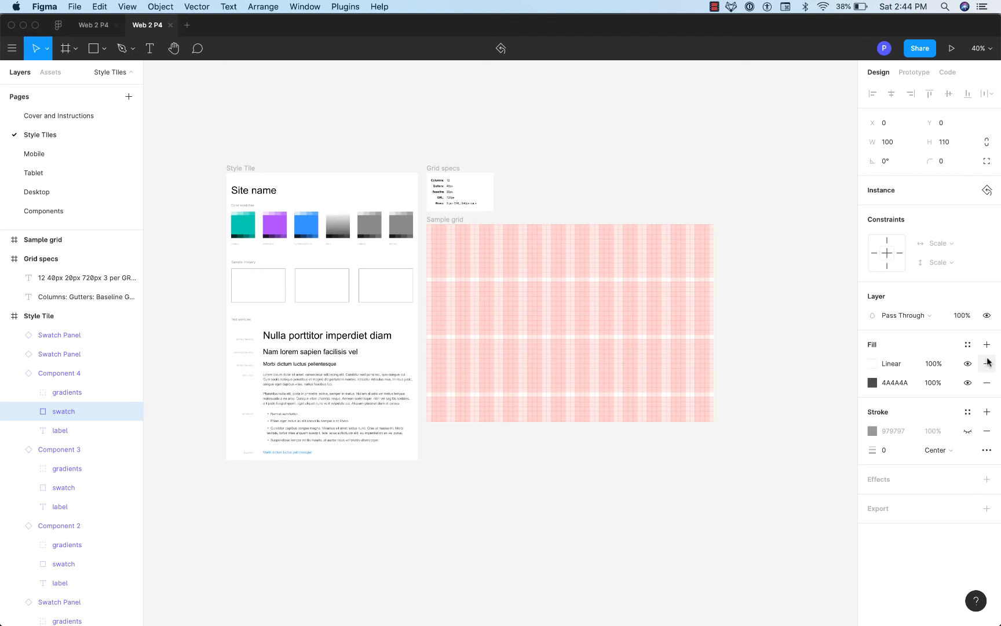
left_click(986, 363)
left_click(967, 345)
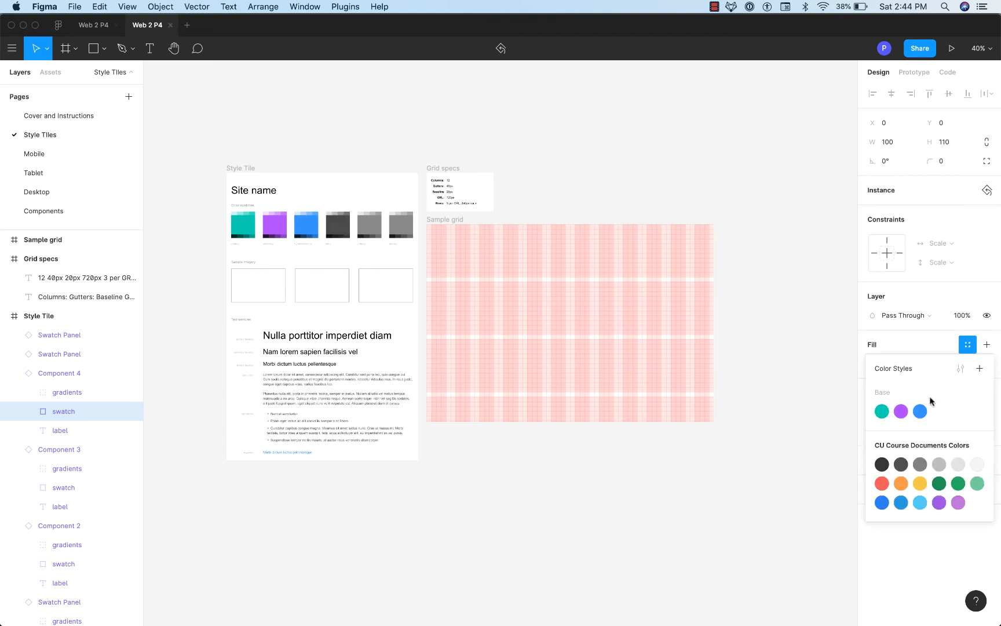
left_click(977, 368)
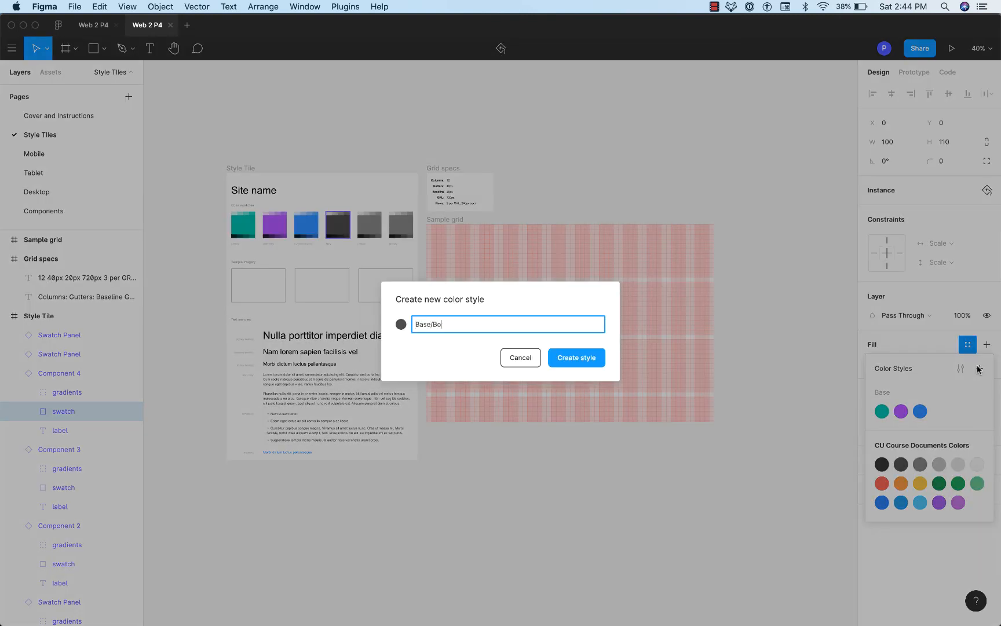
type("Base/Body")
key("Return")
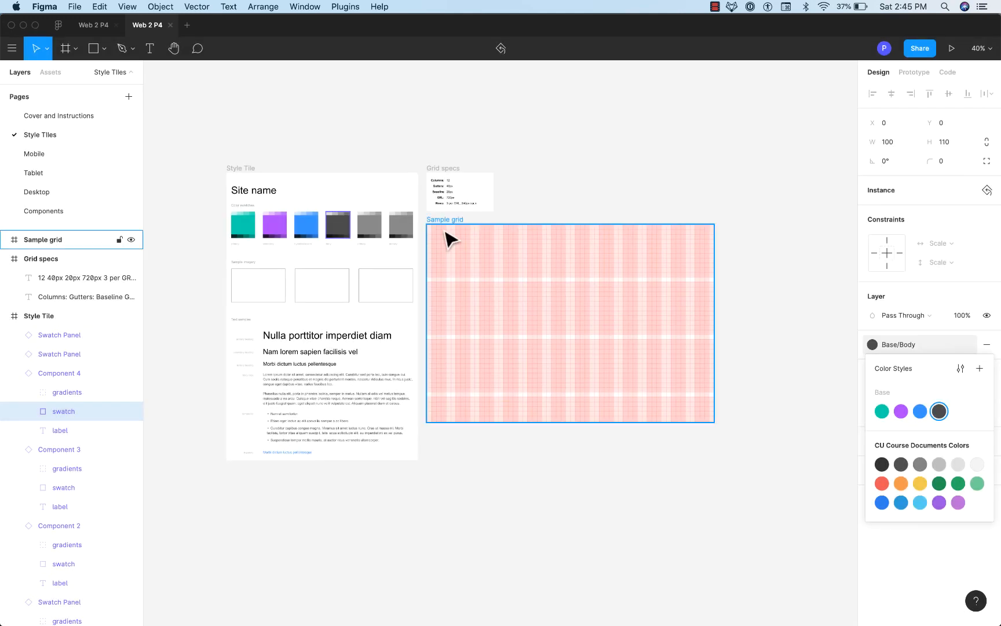
left_click(370, 229)
left_click(397, 231, "shift")
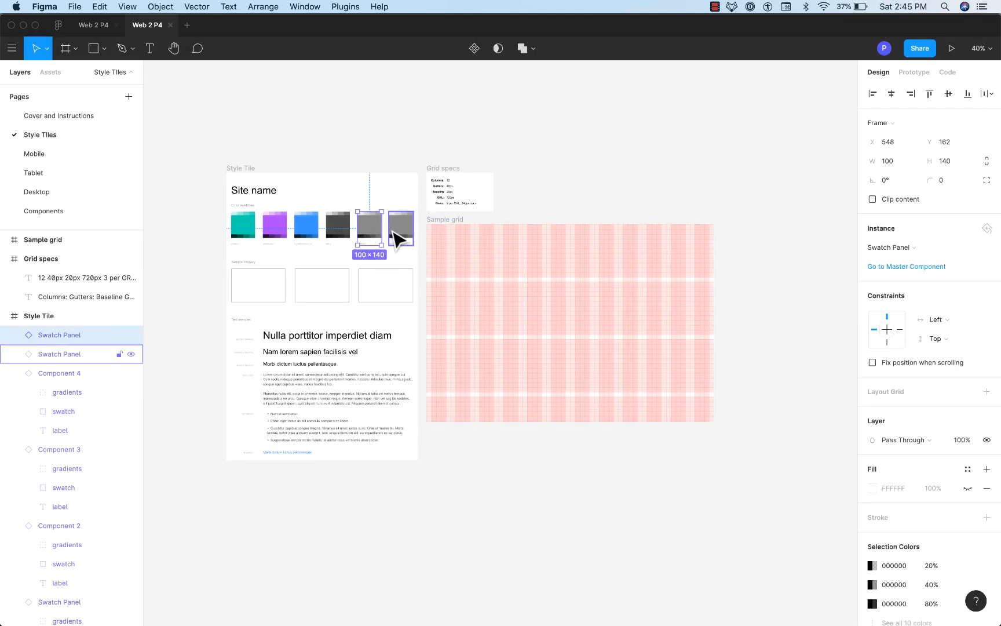
left_click(386, 148)
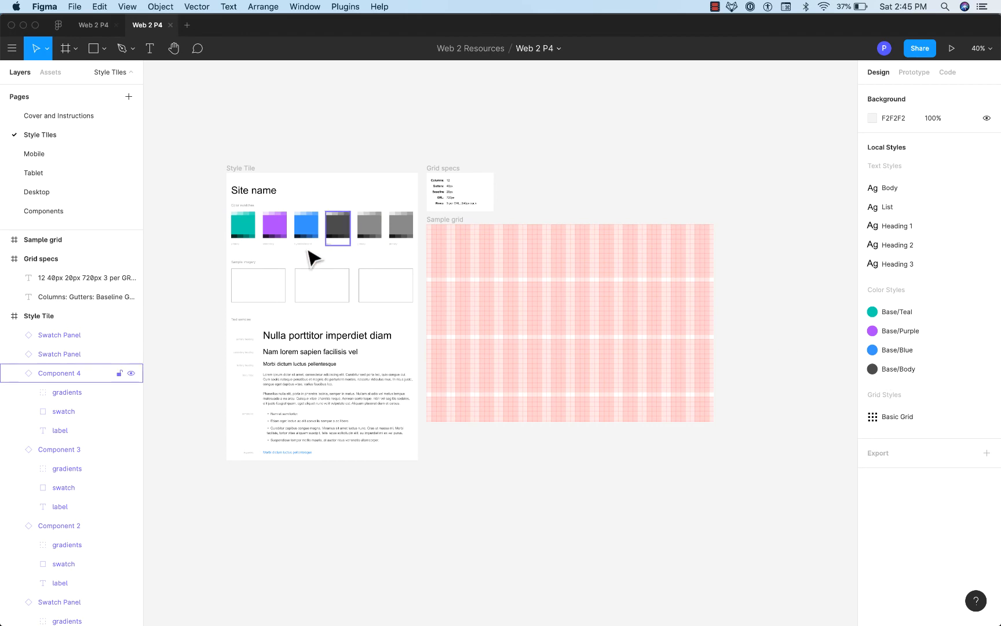
Step: Draw a rectangle about 114 × 63 on the empty canvas beside the Style Tile frame
scroll(237, 230, "down", 2)
scroll(237, 230, "up", 5)
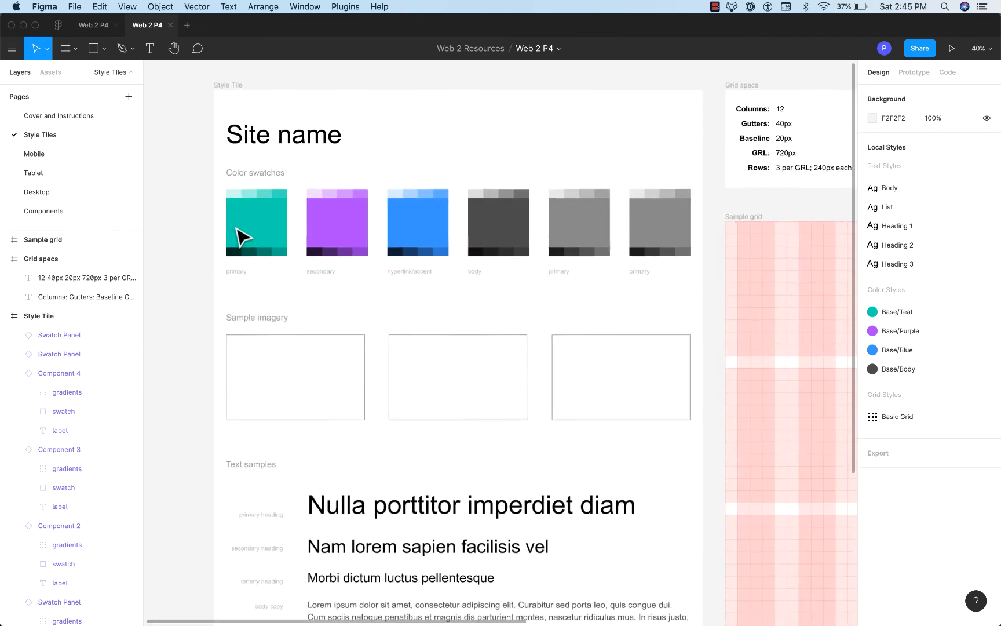
left_click_drag(269, 246, 314, 266)
key("r")
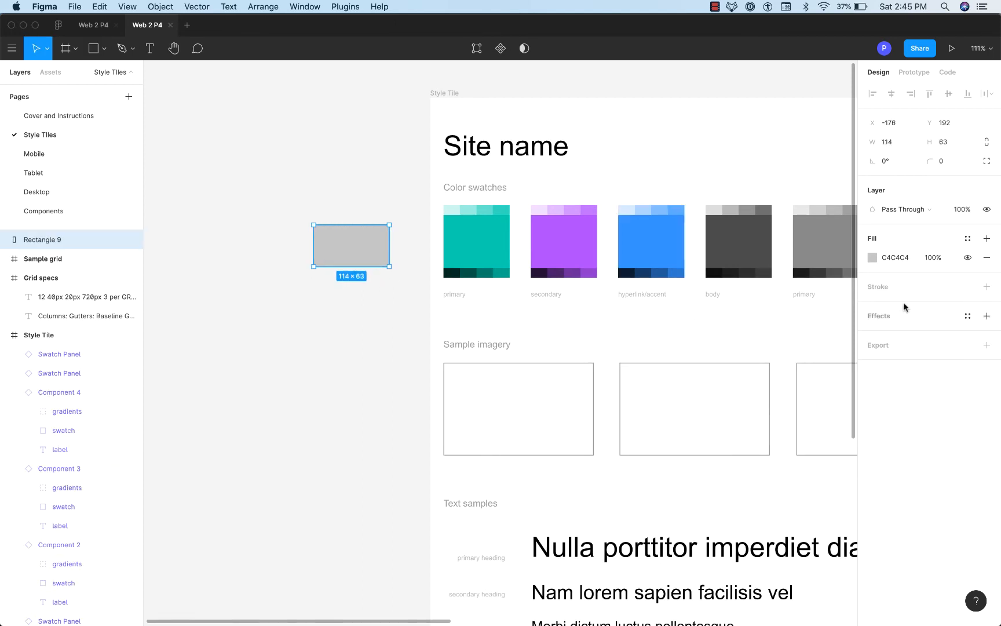
Step: Fill the new rectangle with the light teal tint 99EFDF sampled from the top strip of the teal swatch
left_click(871, 258)
left_click(732, 438)
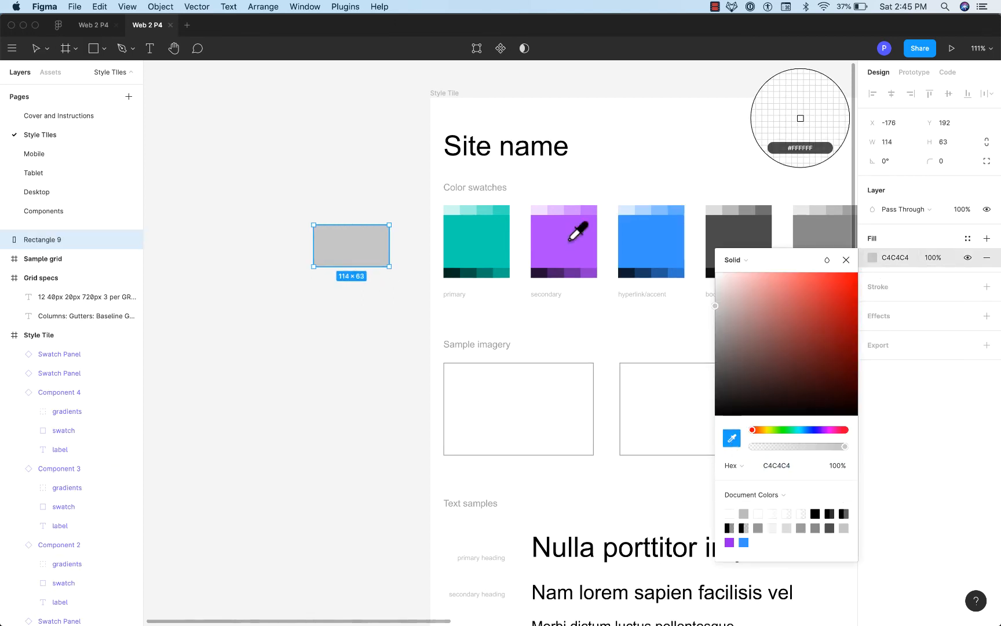
left_click(468, 208)
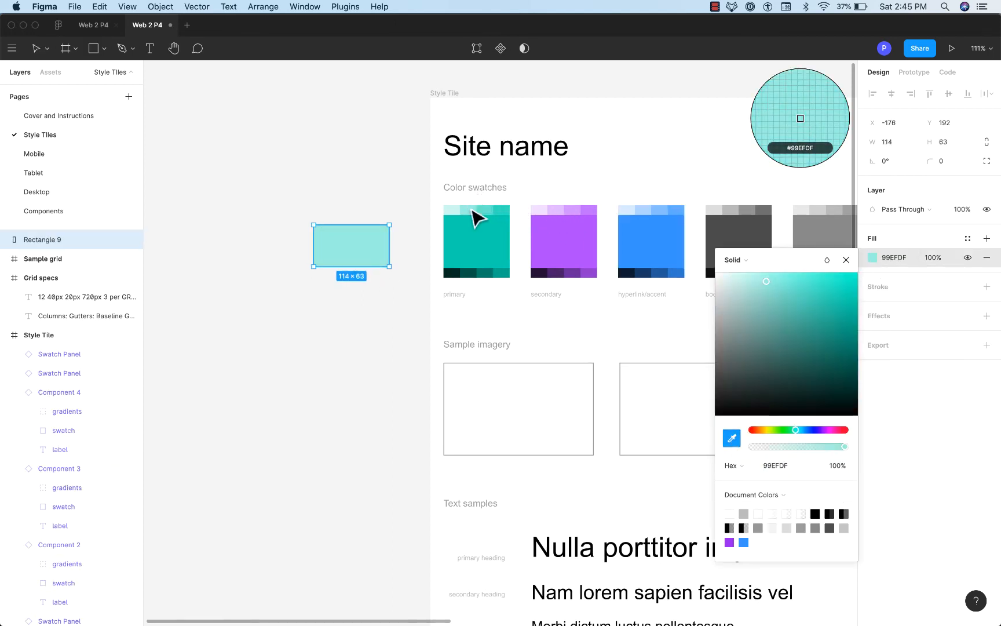
left_click(324, 196)
left_click(353, 244)
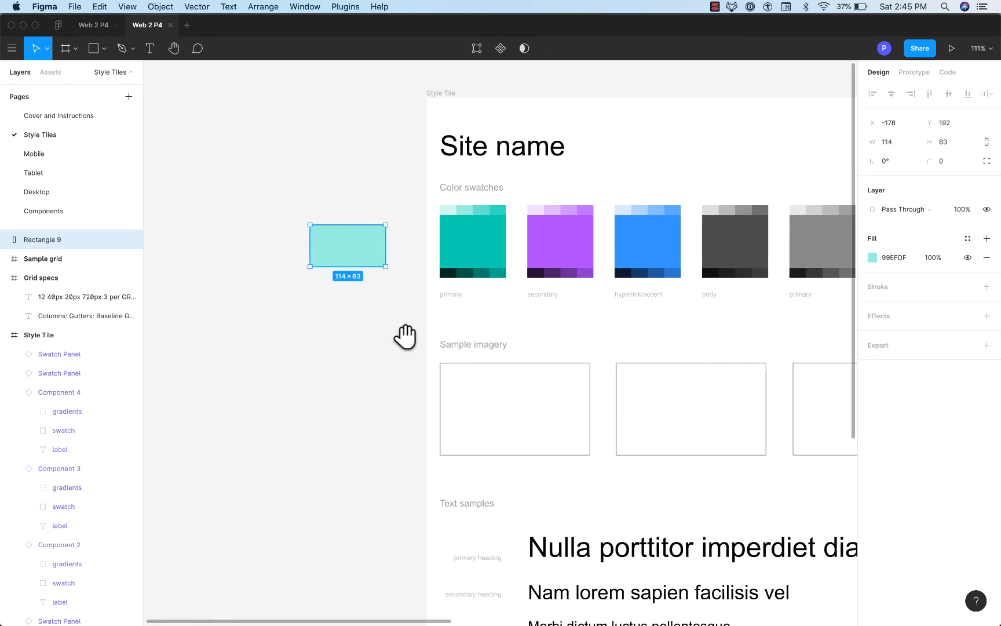
Step: Check which fill style is applied to the teal swatch
left_click_drag(404, 335, 354, 343)
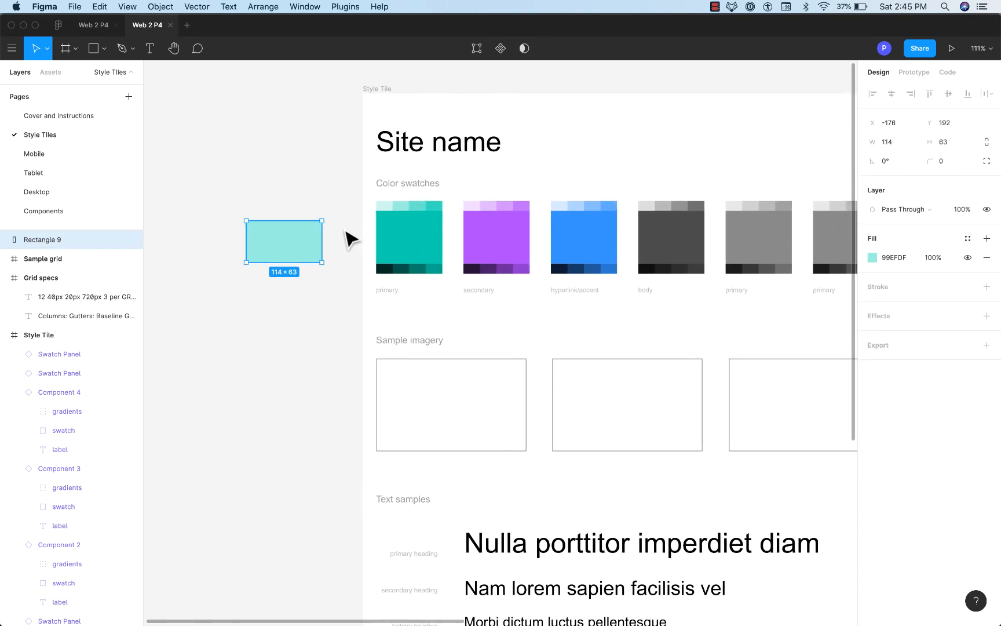
double_click(424, 232)
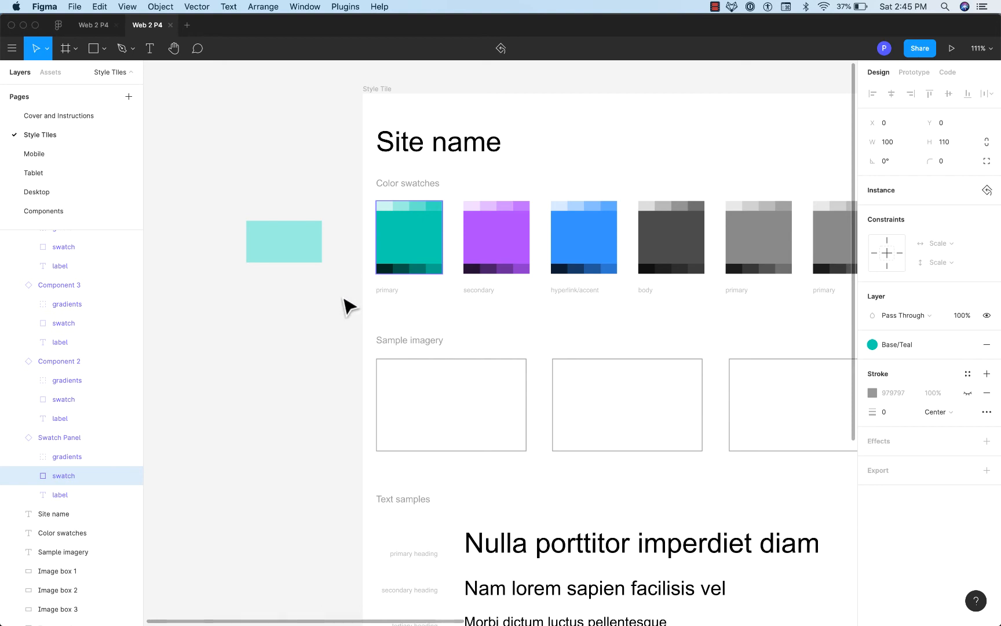
Step: Create a color style named Base/Teal-200 from the new rectangle's 99EFDF light teal fill
left_click(302, 254)
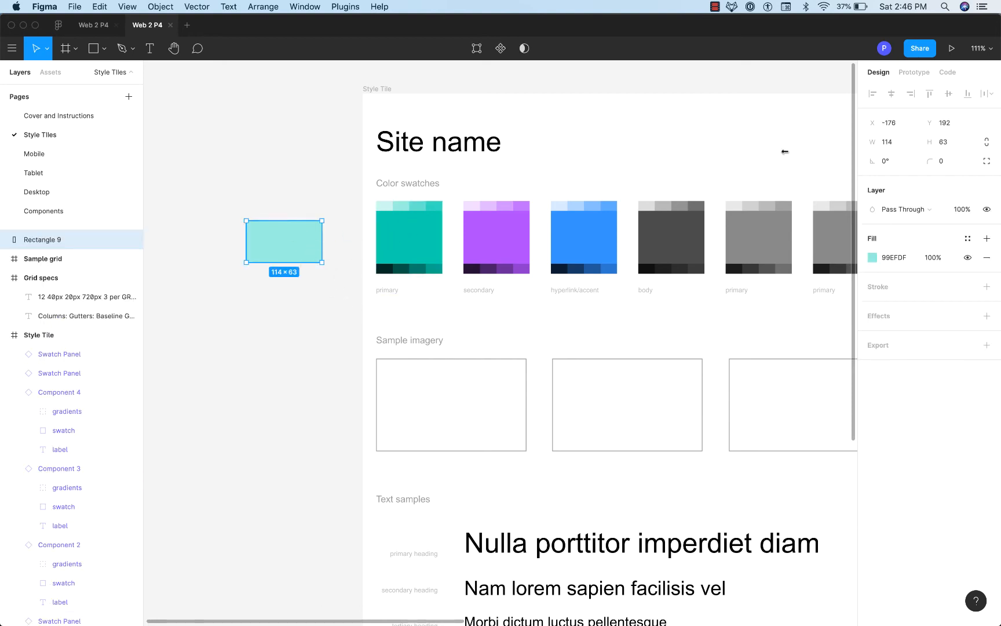
left_click(872, 258)
left_click(731, 438)
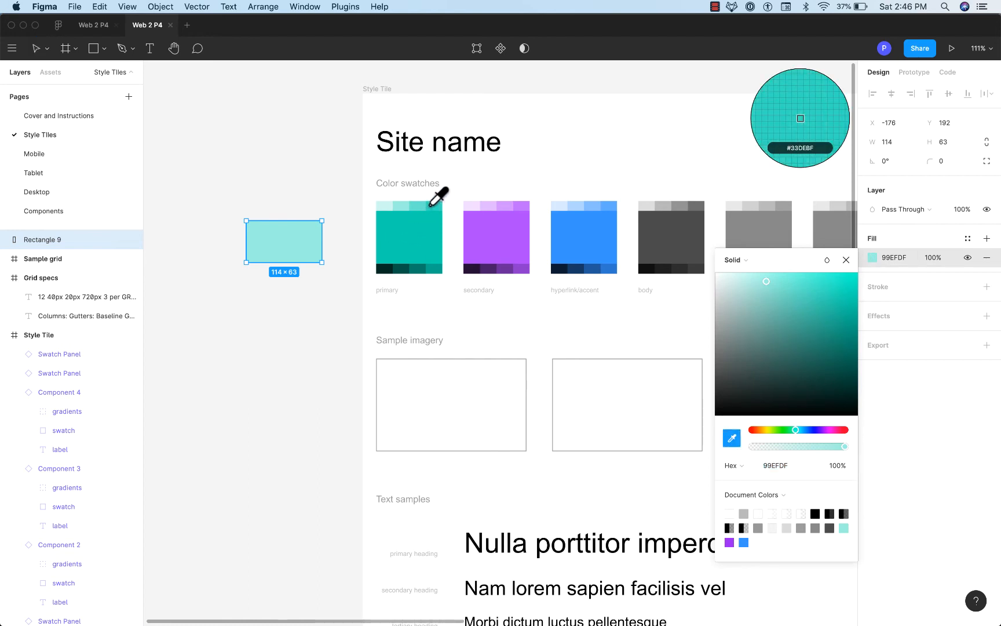
left_click(405, 203)
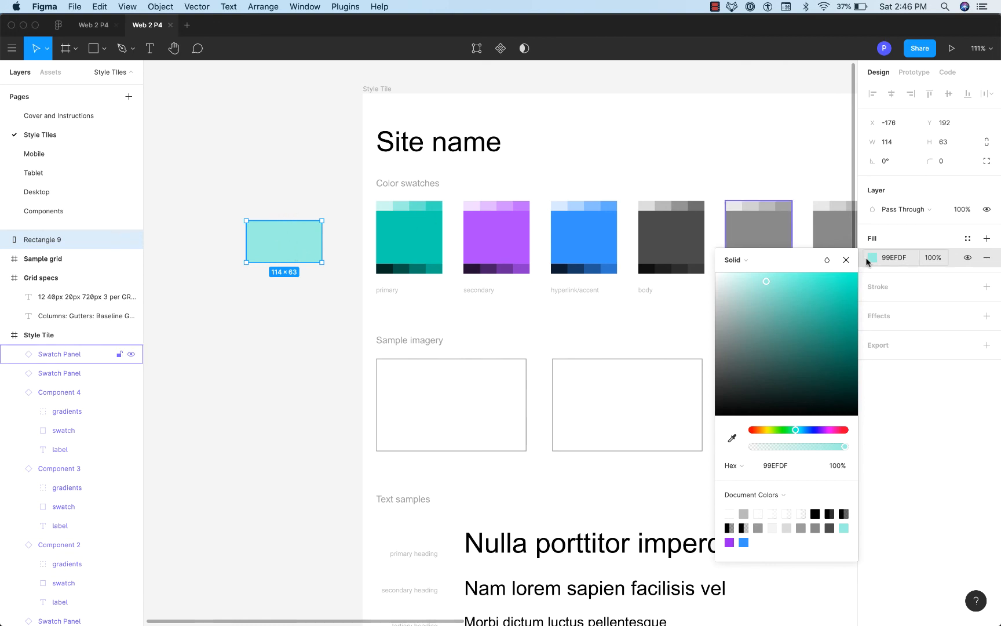
left_click(967, 238)
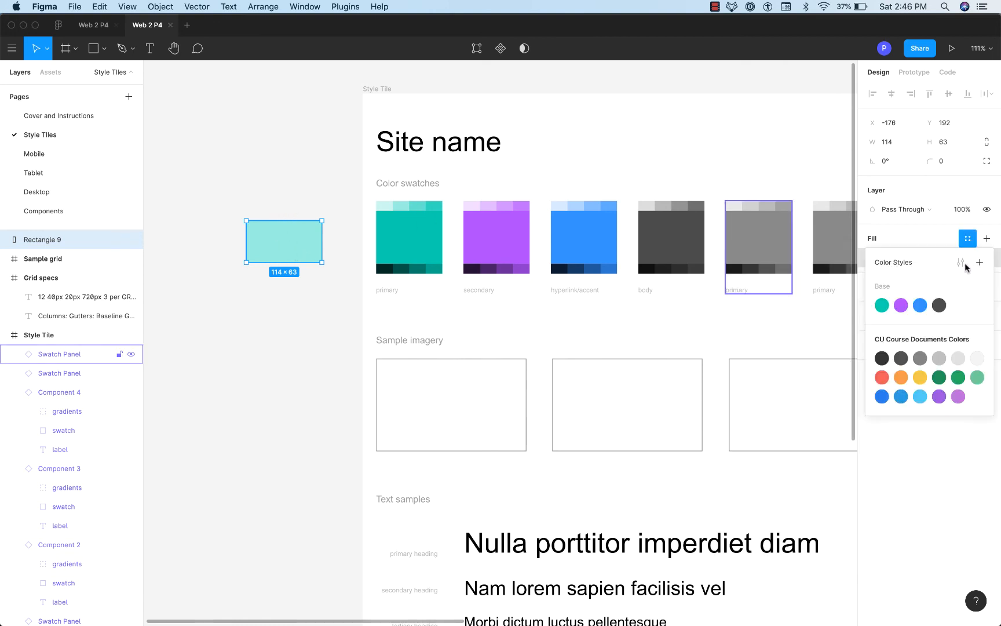
left_click(980, 262)
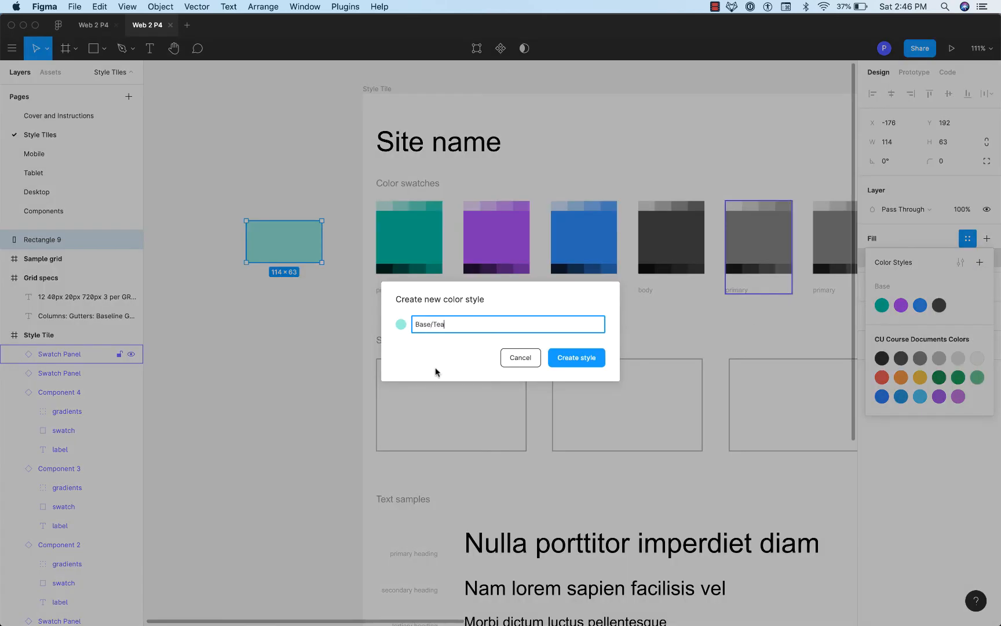
type("Base/Teal-200")
key("Return")
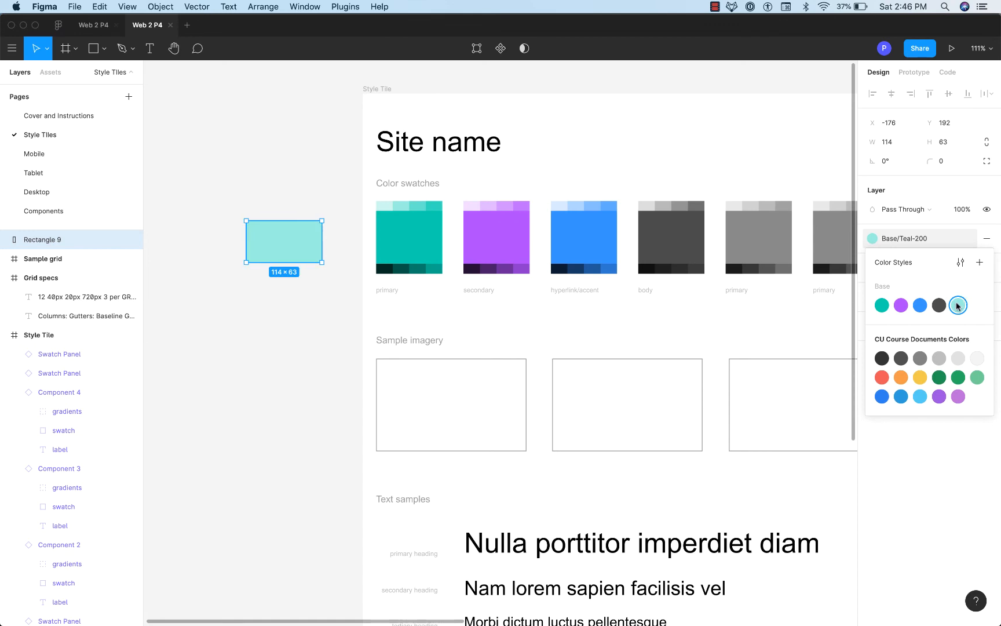
Step: Detach the Base/Teal-200 style from the rectangle's fill so its color can be edited independently
left_click(958, 305)
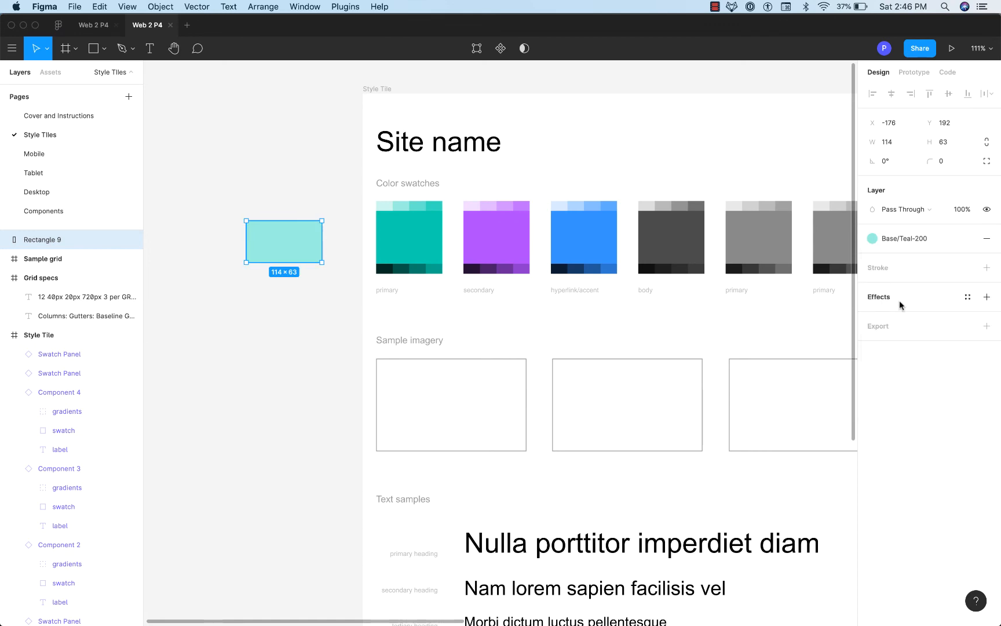
left_click(908, 244)
left_click(958, 307)
left_click(893, 240)
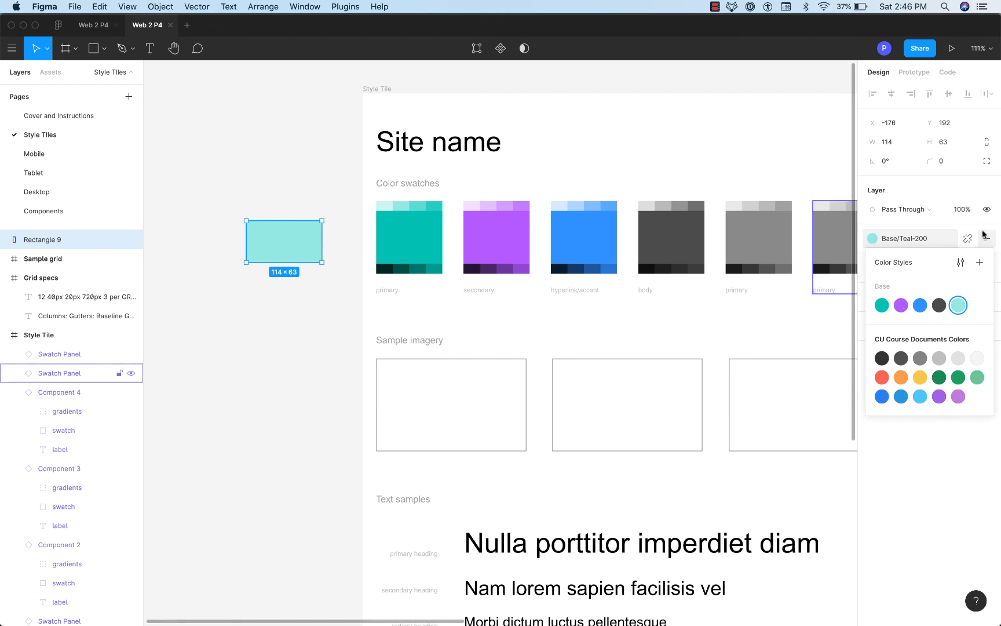
left_click(967, 238)
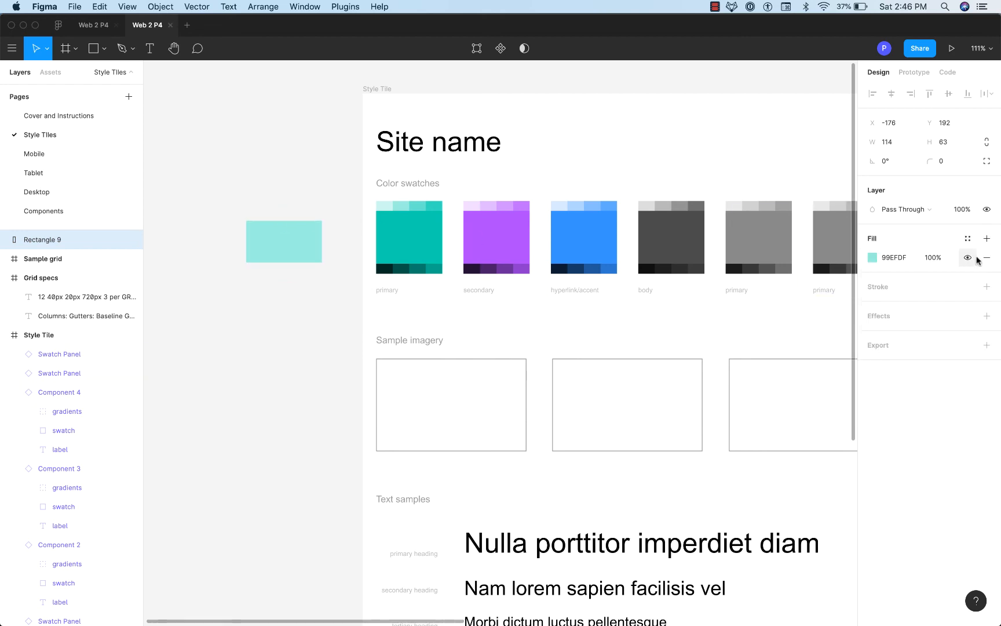
left_click(968, 238)
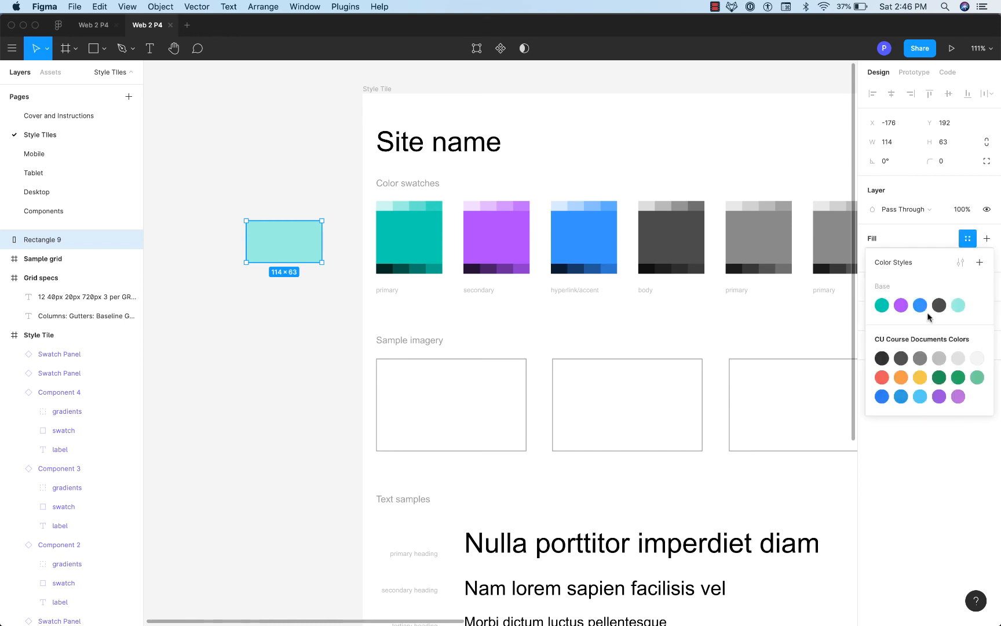
left_click(929, 240)
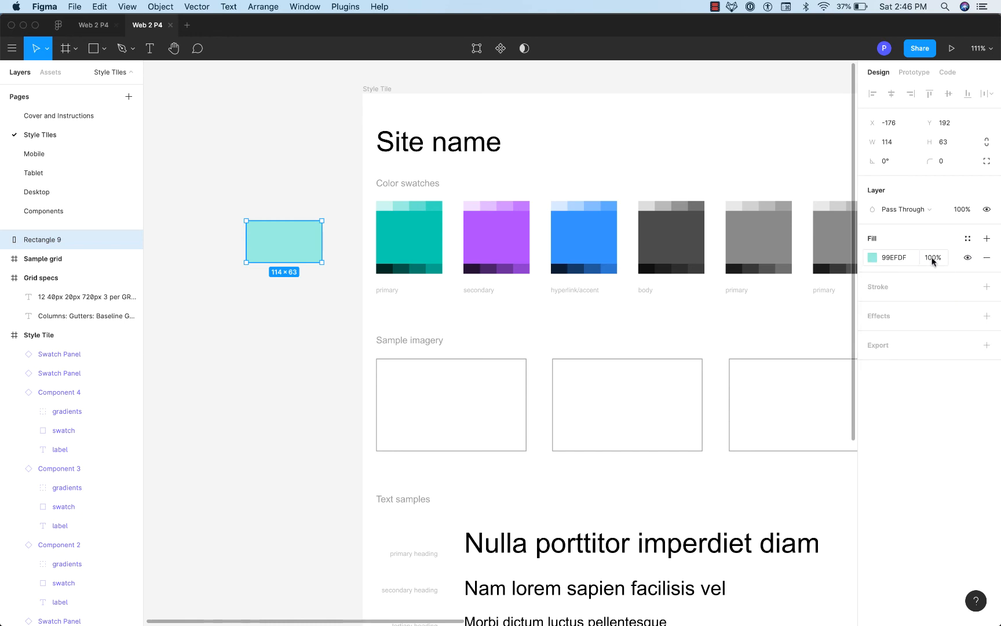
Step: Fill the rectangle with the dark teal shade 005646 sampled from the bottom strip of the teal swatch
left_click(872, 258)
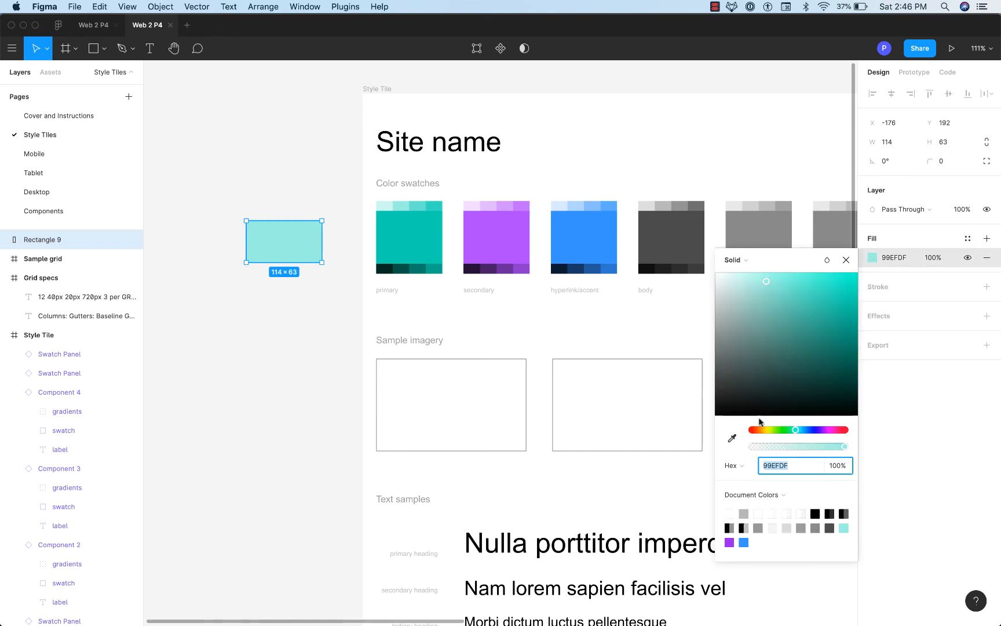
left_click(731, 438)
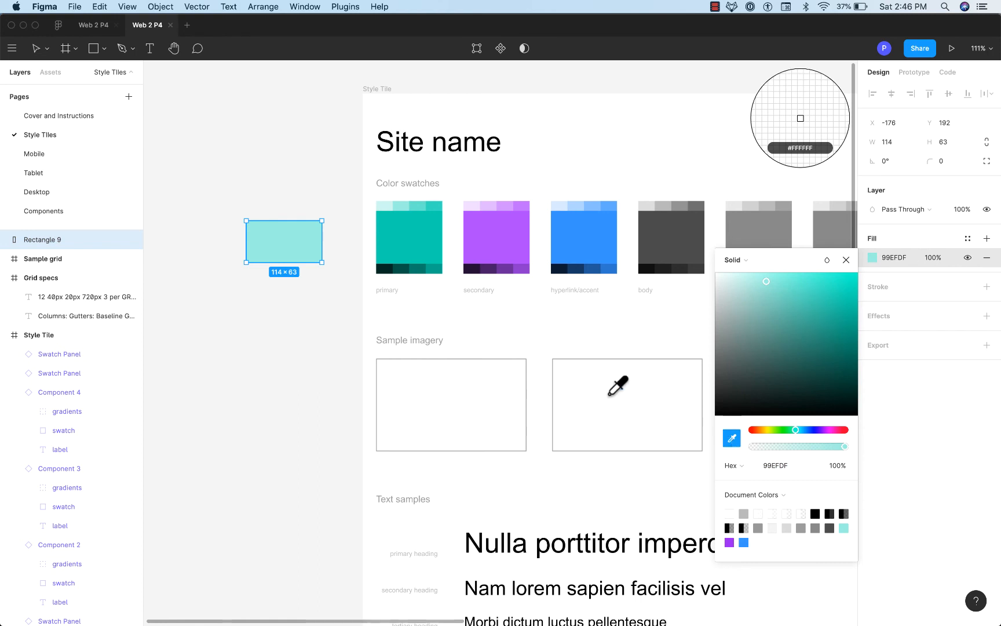
left_click(404, 268)
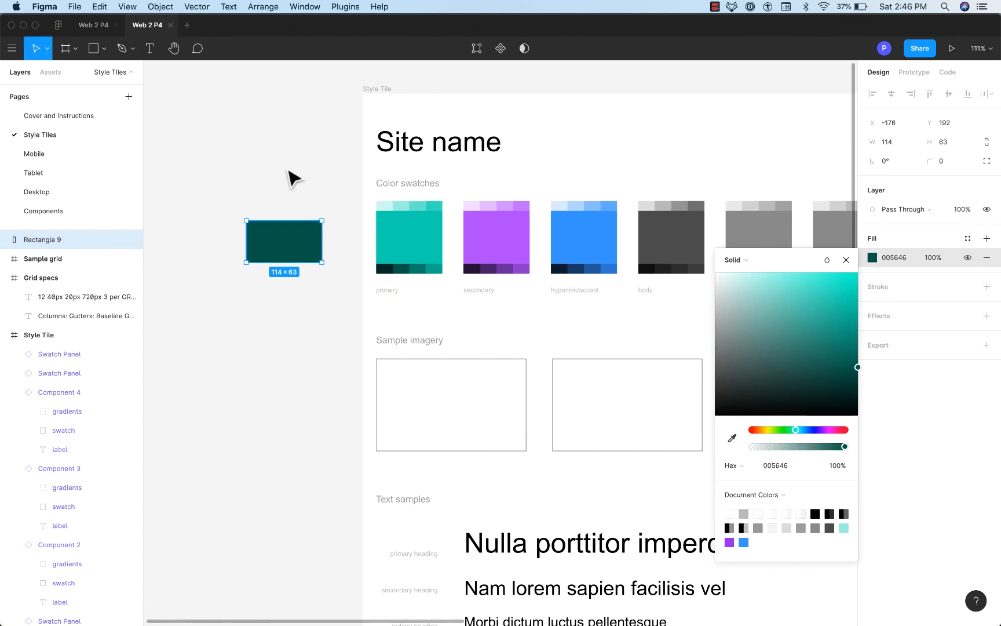
Step: Rename the light teal color style Base/Teal-200 as Base/Teal-800
left_click(290, 198)
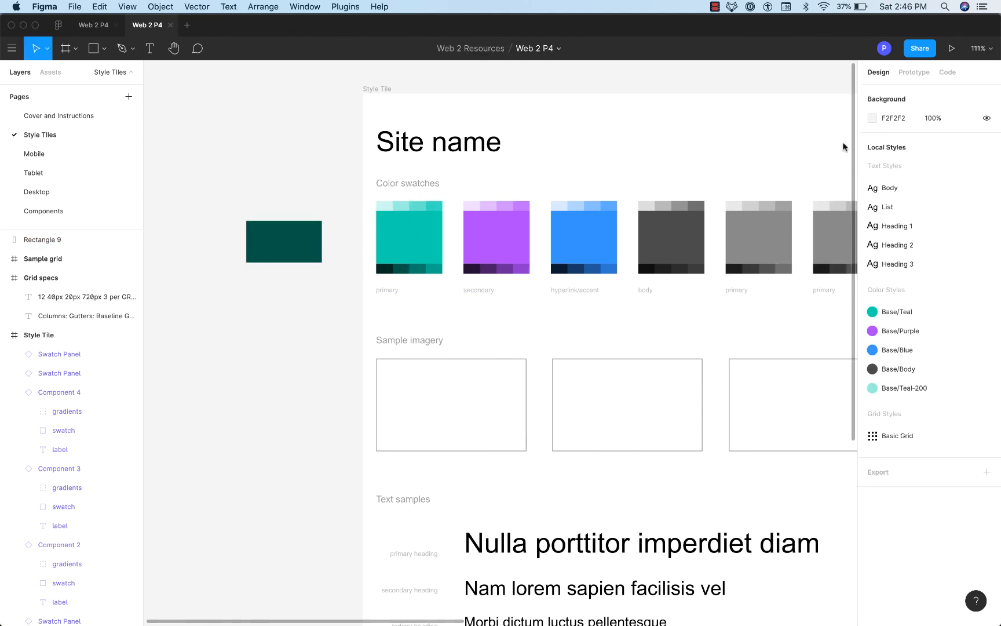
right_click(922, 386)
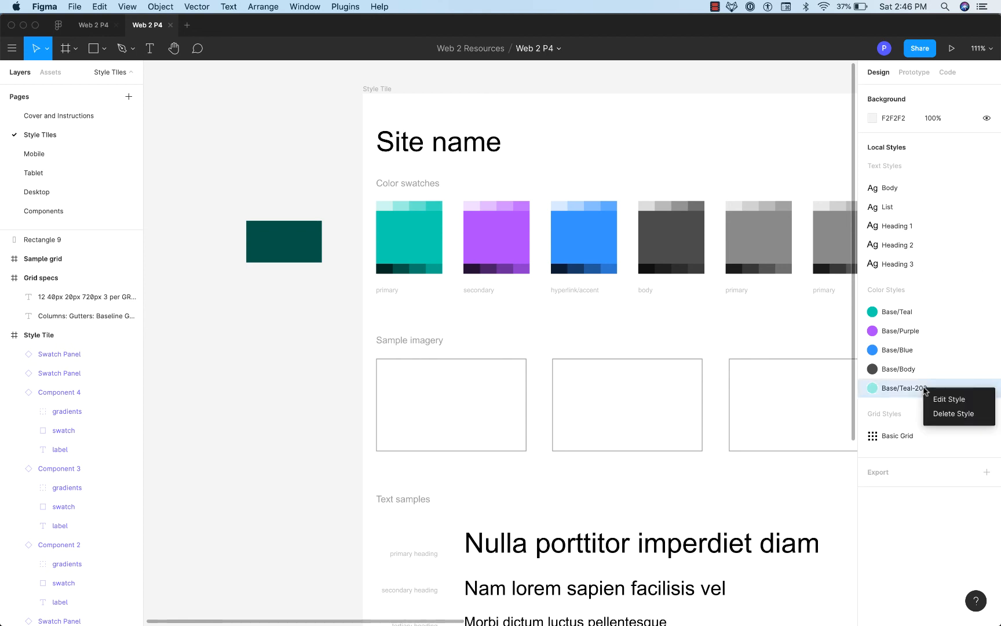
left_click(947, 400)
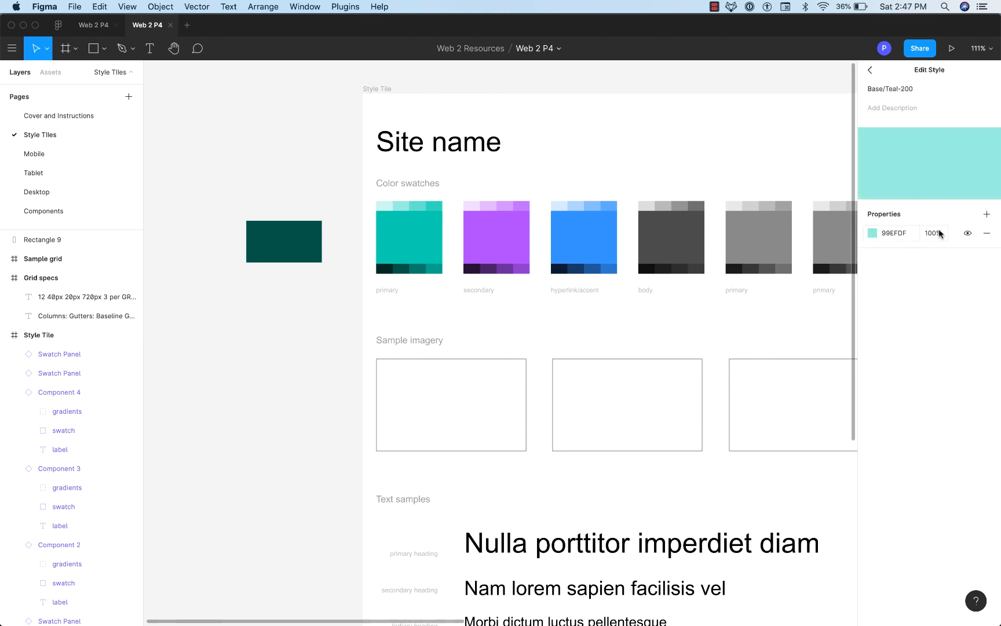
left_click(908, 93)
left_click(306, 152)
Step: Create a color style named Base/Teal-200 from the rectangle's dark teal 005646 fill
left_click(286, 246)
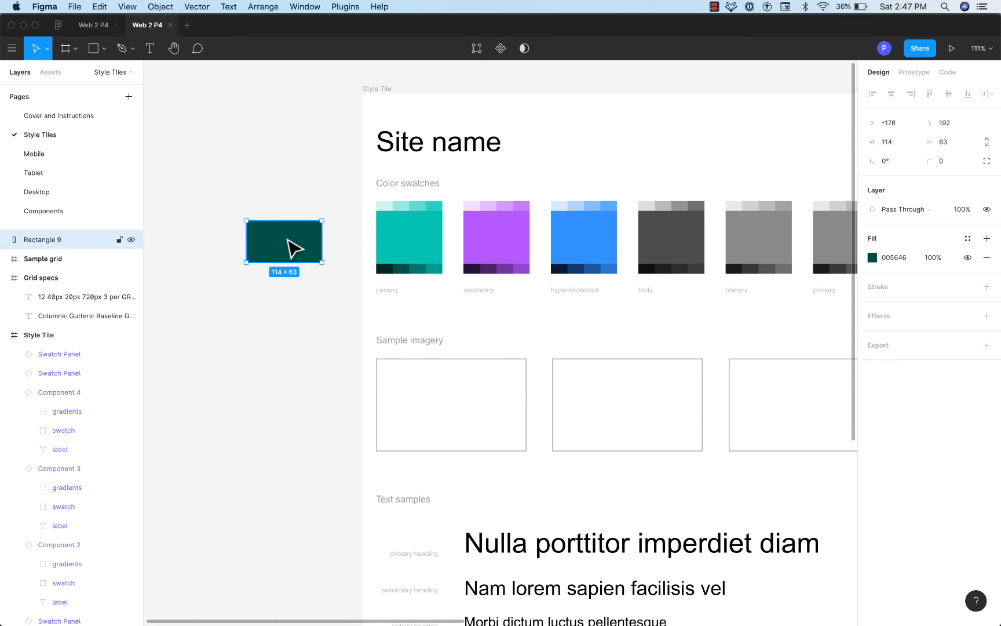
left_click(967, 238)
left_click(980, 263)
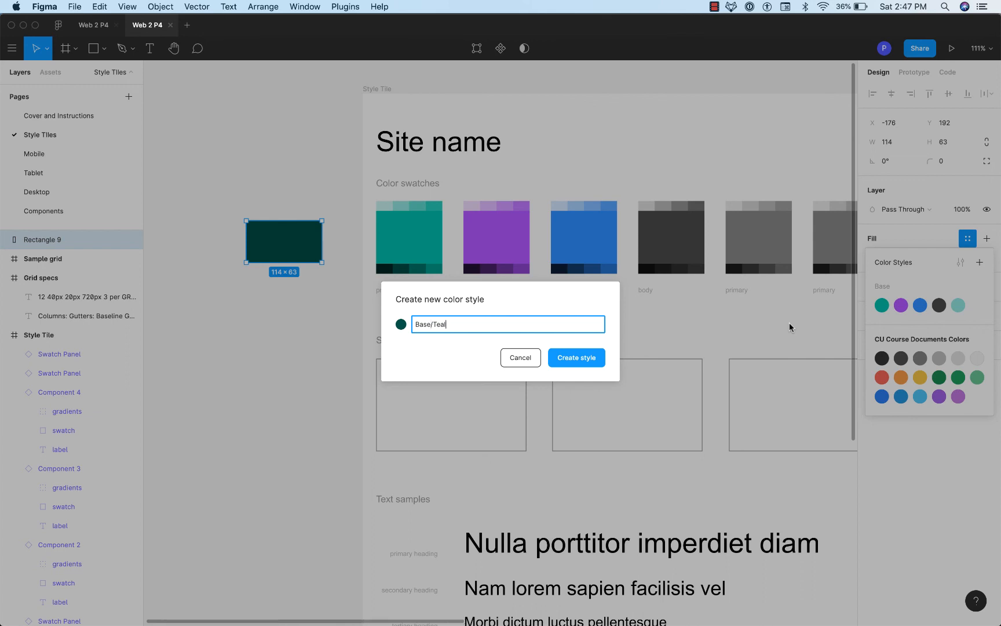
type("Base/Teal-200")
left_click(573, 358)
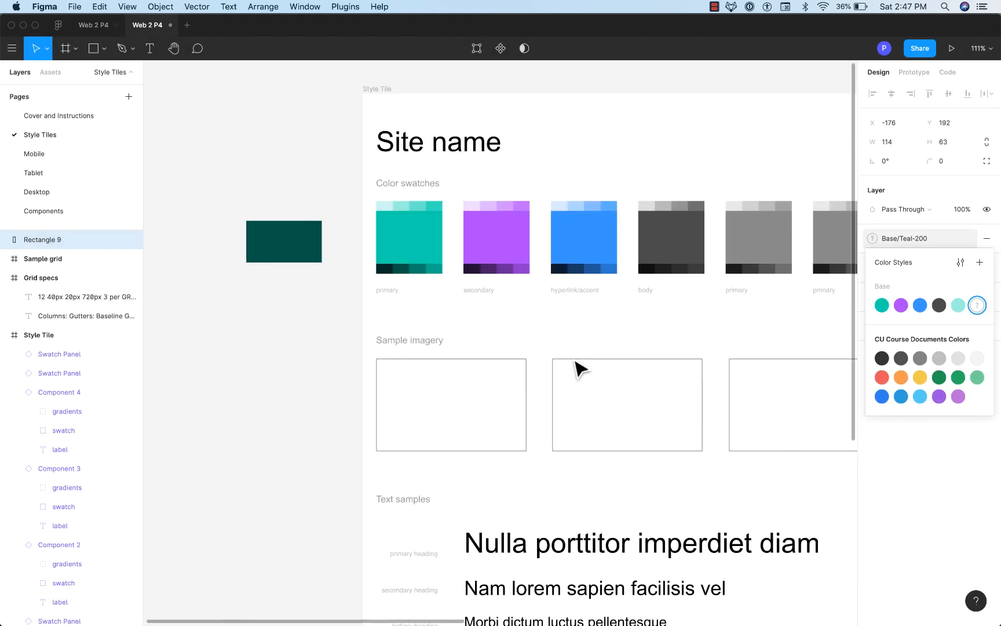
left_click(230, 172)
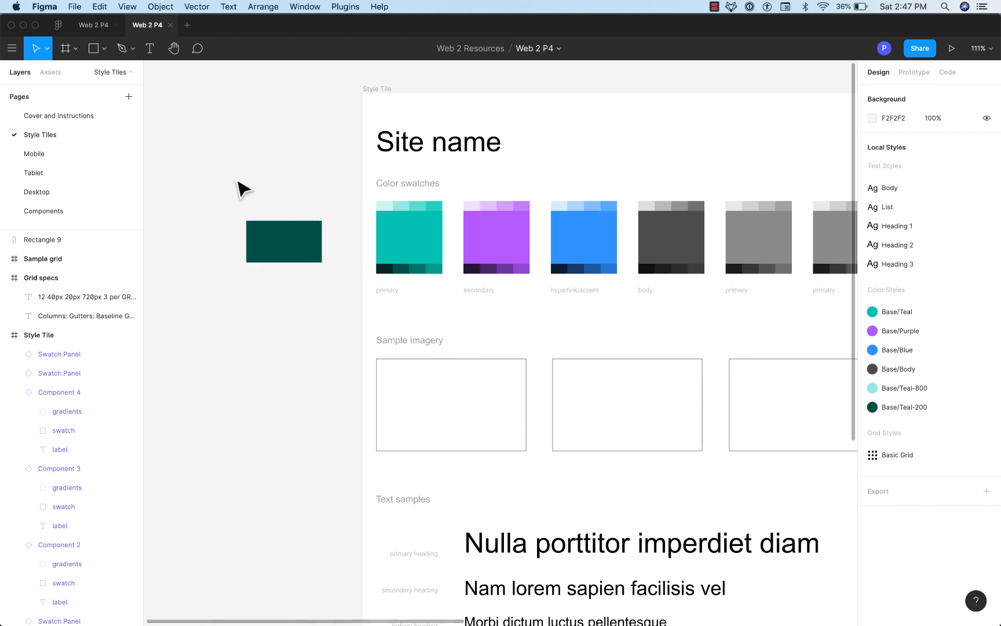
Step: Delete the temporary dark teal rectangle beside the Style Tile frame
left_click(281, 248)
key("Delete")
scroll(347, 290, "down", 5)
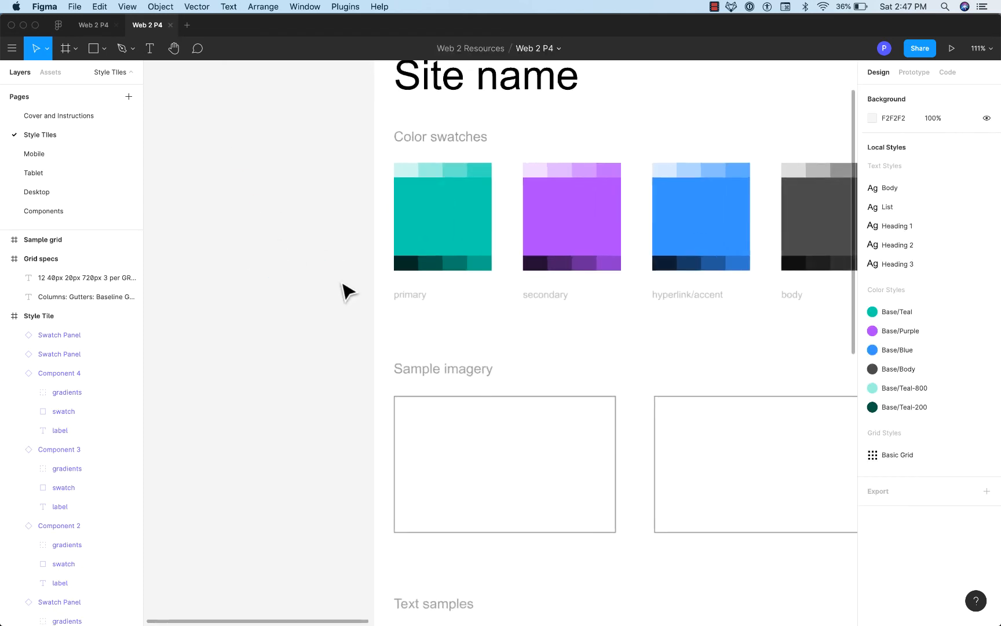
left_click_drag(323, 353, 156, 251)
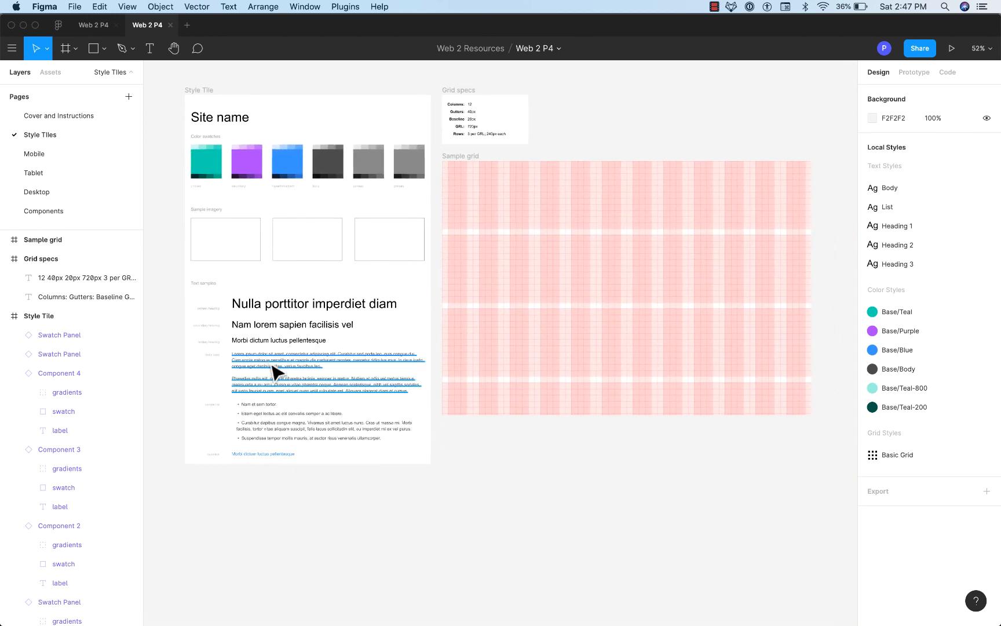
Step: Draw a frame on the Desktop page, set its width to 1200 and shorten its height to about 1598
left_click(40, 192)
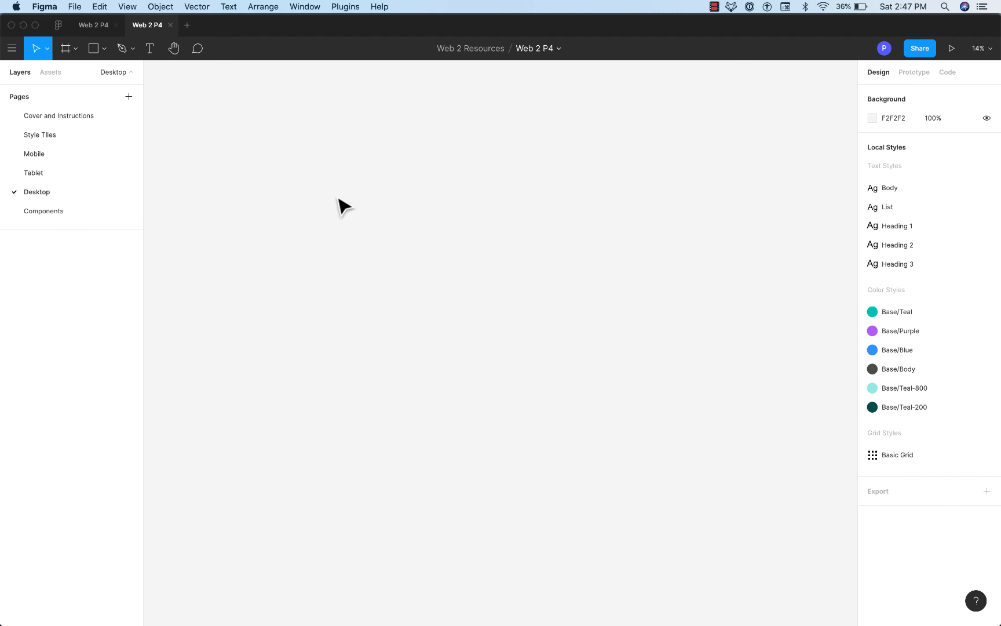
left_click(65, 48)
left_click_drag(220, 128, 674, 472)
left_click(893, 164)
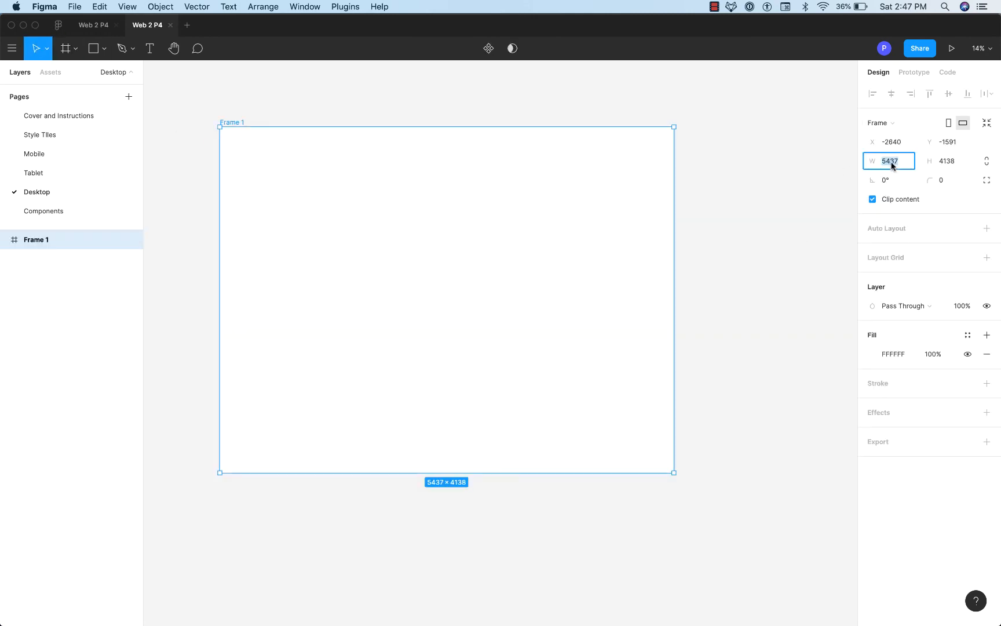
type("1200")
key("Tab")
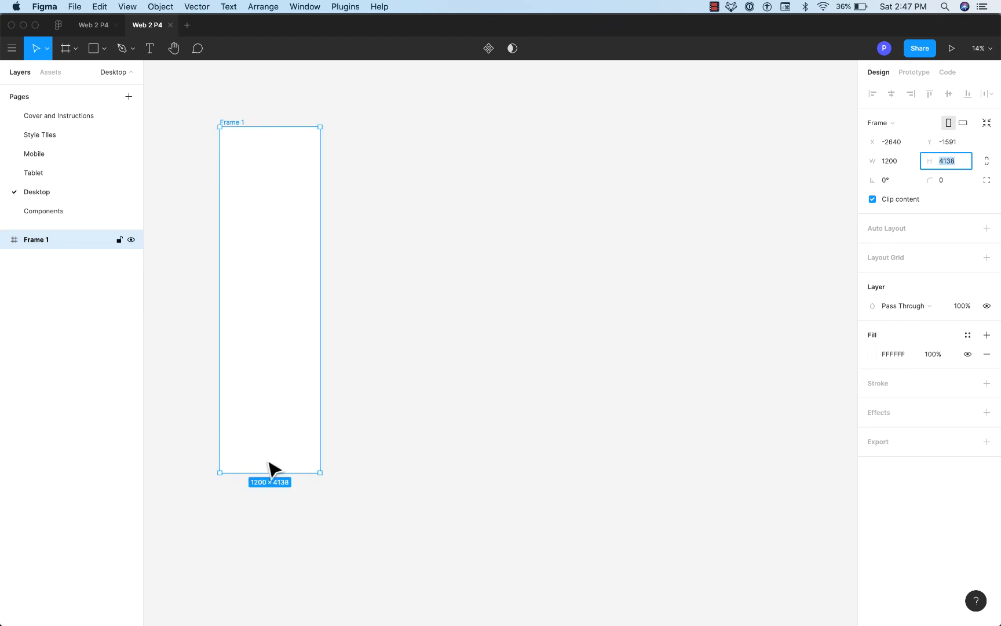
left_click_drag(277, 476, 266, 260)
left_click(380, 211)
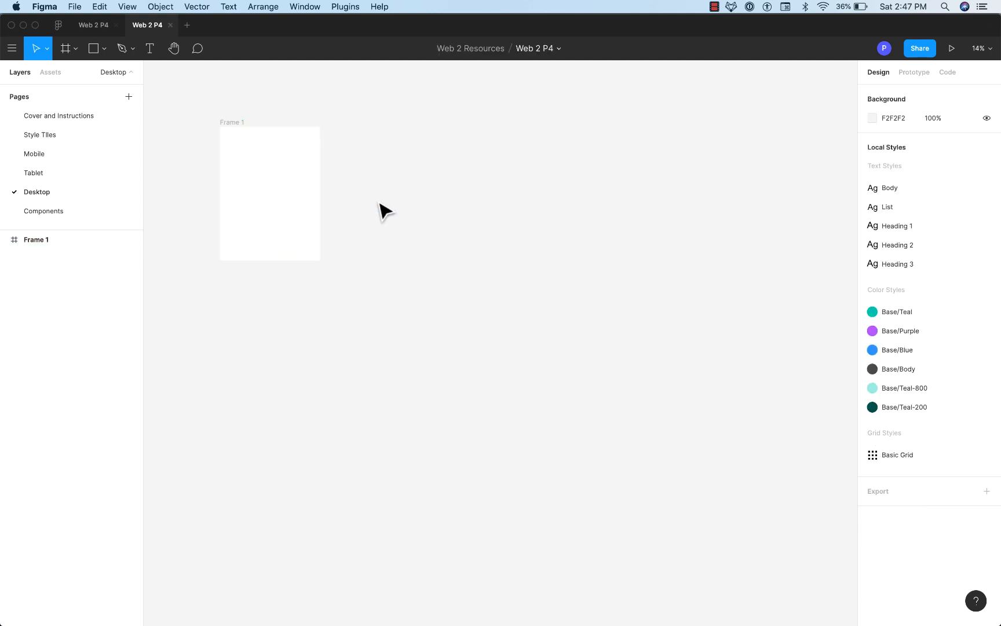
Step: Apply the Basic Grid style to the new frame on the Desktop page
left_click(236, 124)
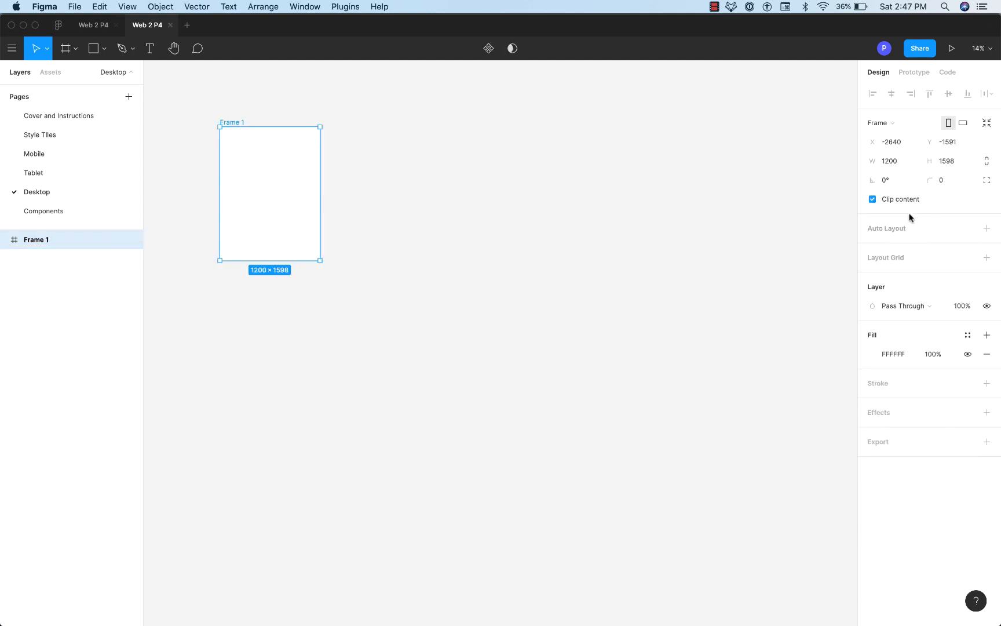
left_click(967, 258)
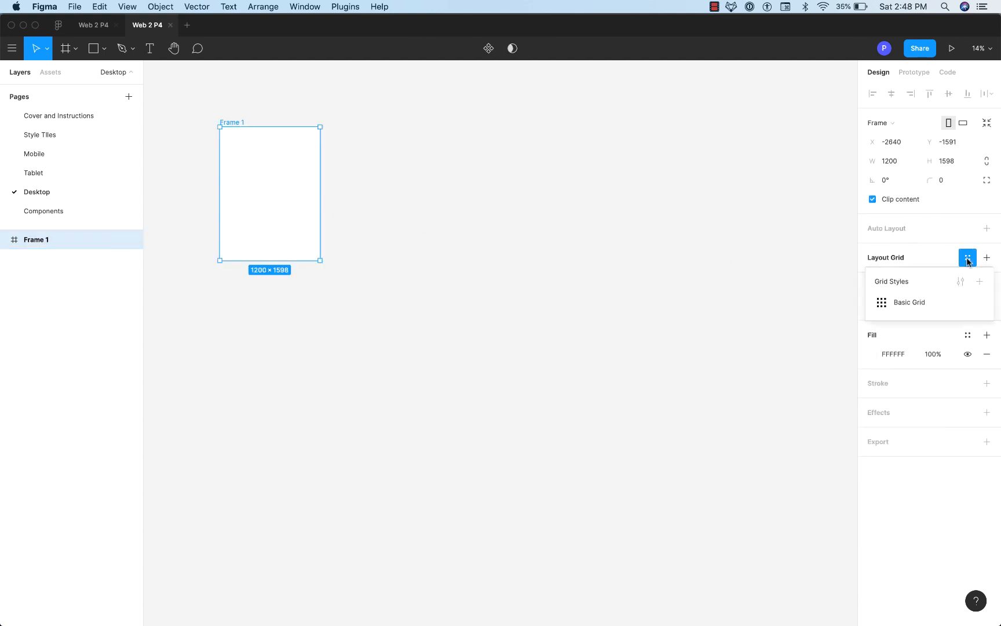
left_click(898, 302)
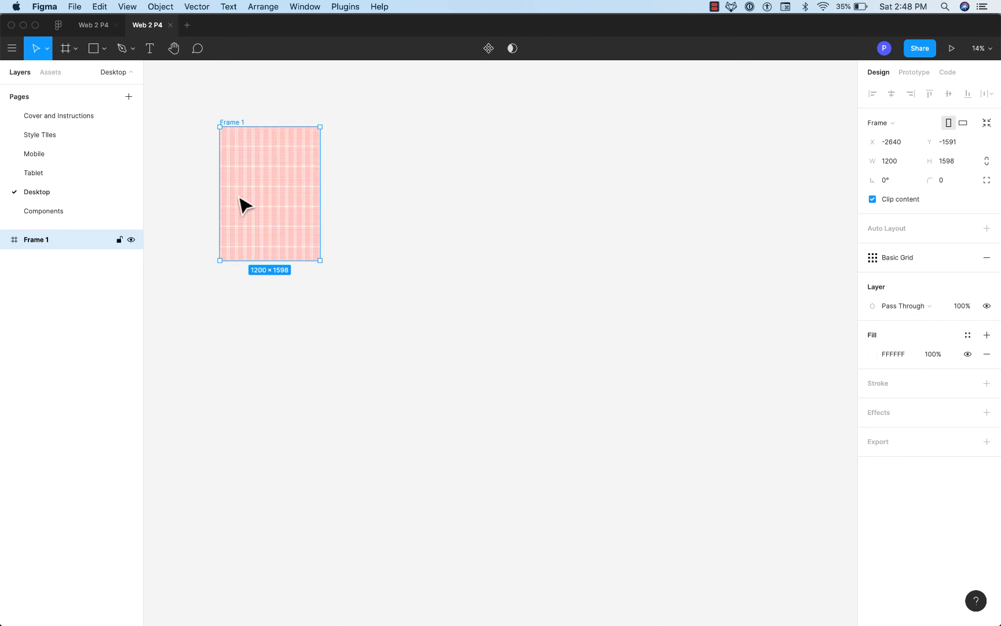
scroll(244, 203, "up", 5)
left_click_drag(243, 204, 306, 321)
scroll(286, 214, "down", 3)
left_click(290, 106)
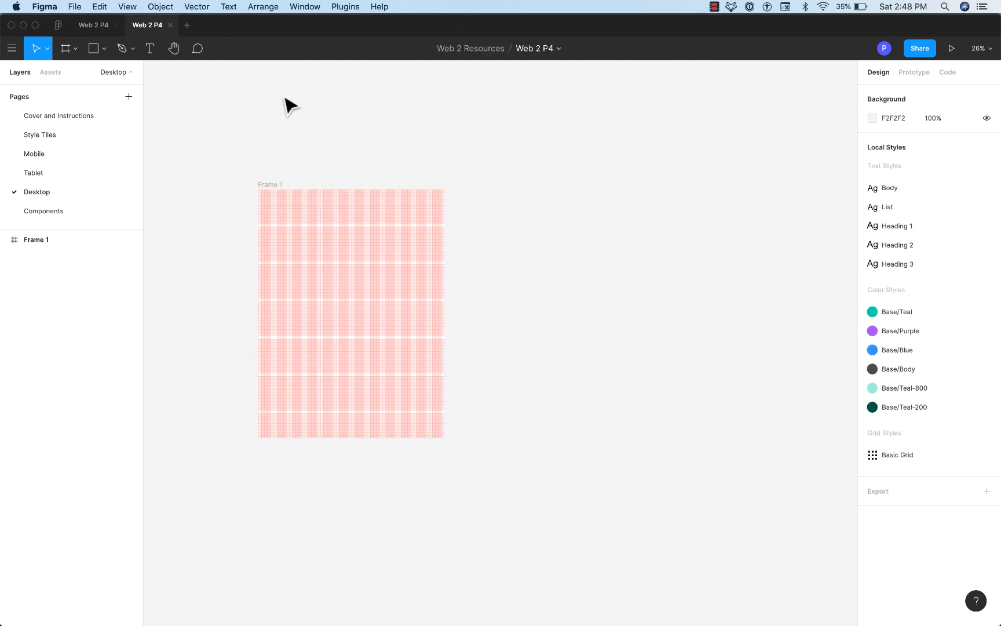
Step: Add the text "Lorem Ipsum Dolor Sit" near the frame's upper-left corner and view it at 100% zoom
key("t")
left_click(262, 204)
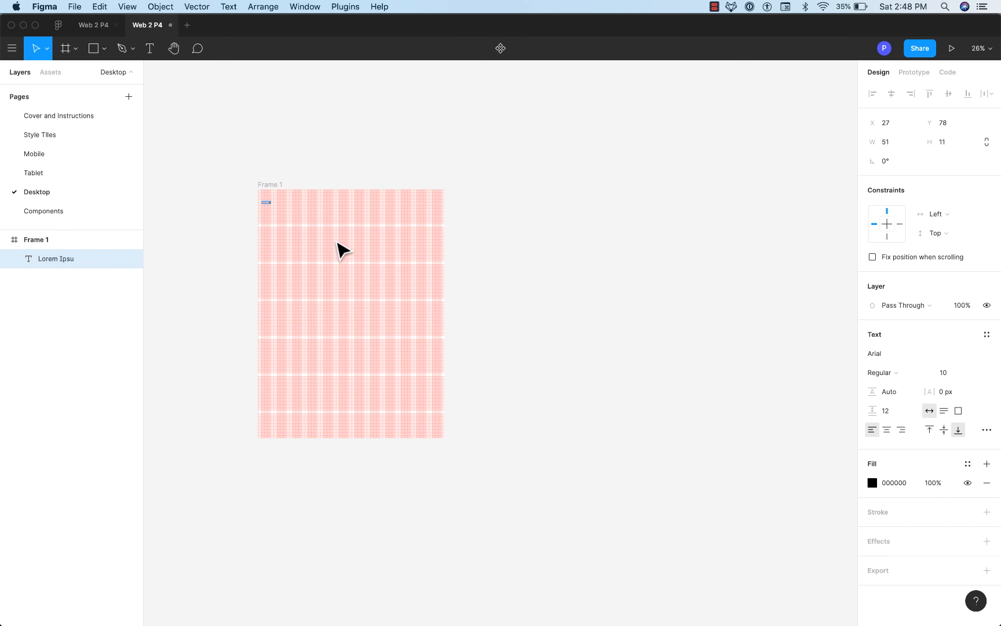
type("Lorem Ipsum Dolor Sit")
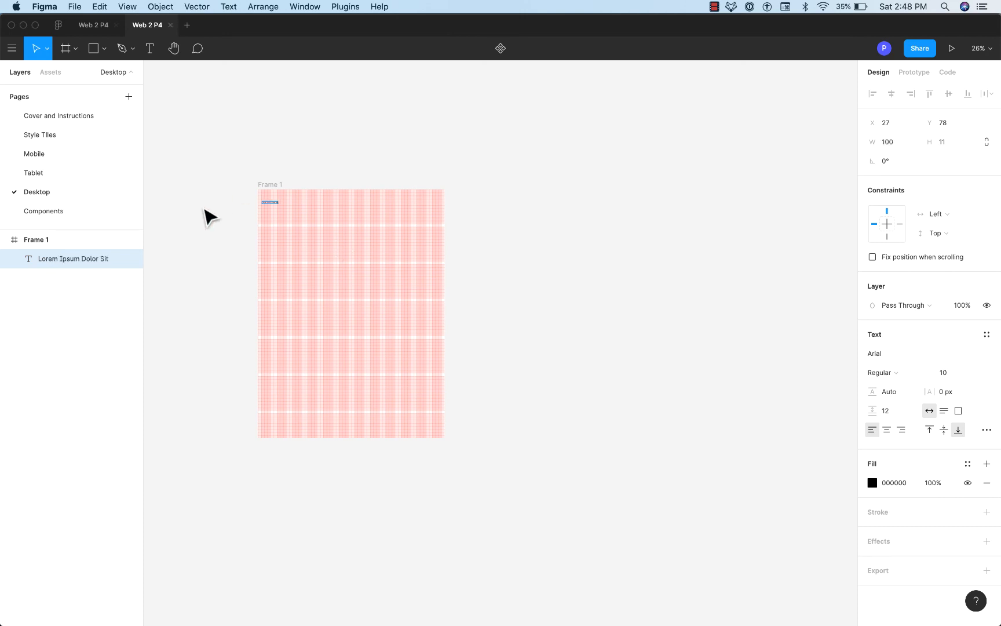
key("shift+0")
left_click_drag(298, 219, 775, 268)
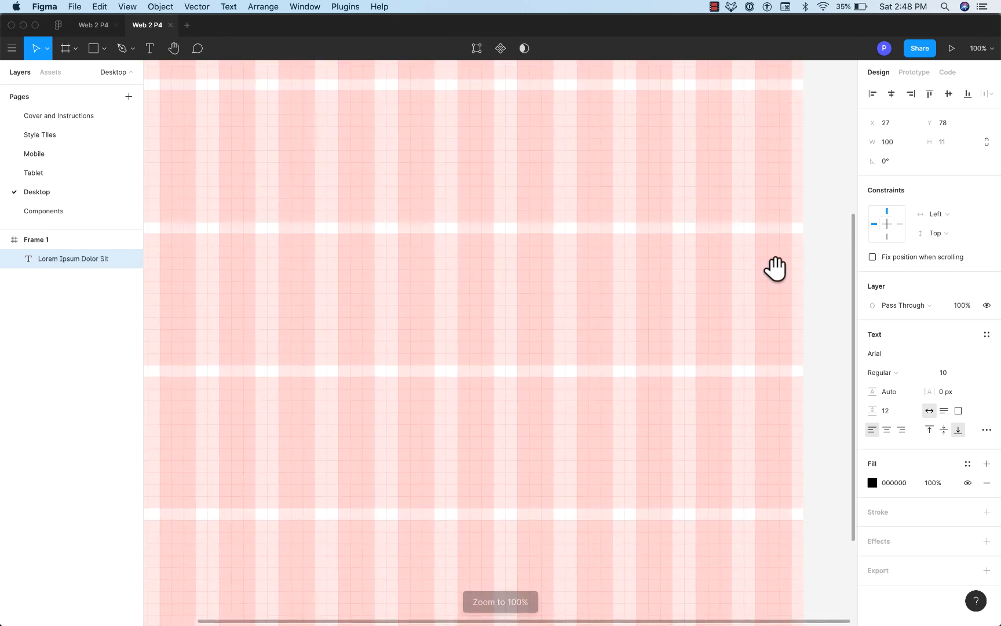
left_click_drag(255, 133, 610, 359)
left_click_drag(579, 223, 460, 304)
left_click(286, 224)
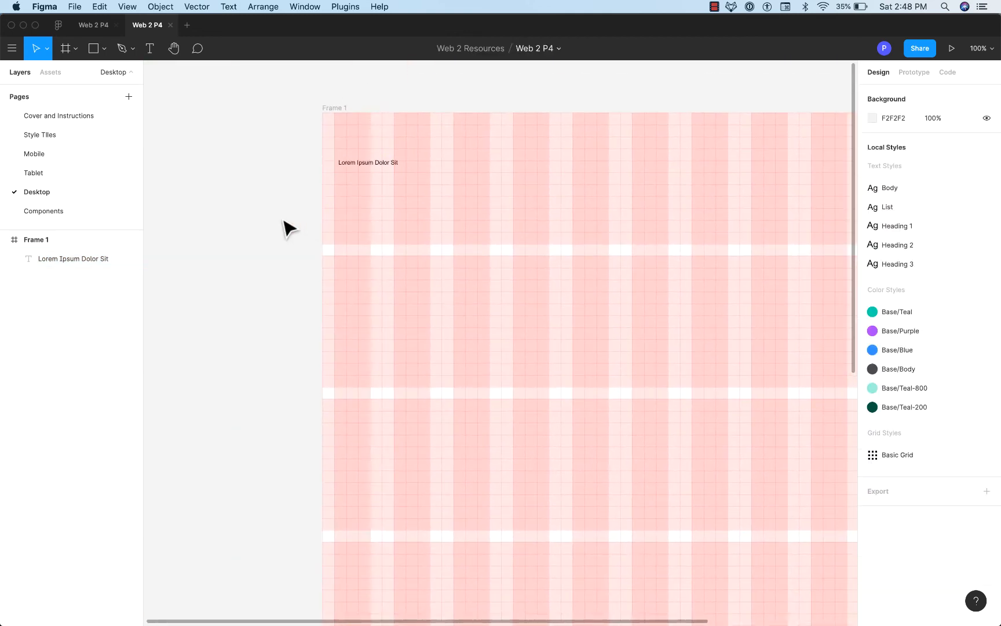
Step: Apply the Heading 1 text style to the "Lorem Ipsum Dolor Sit" text and nudge it down to Y 40
left_click(369, 163)
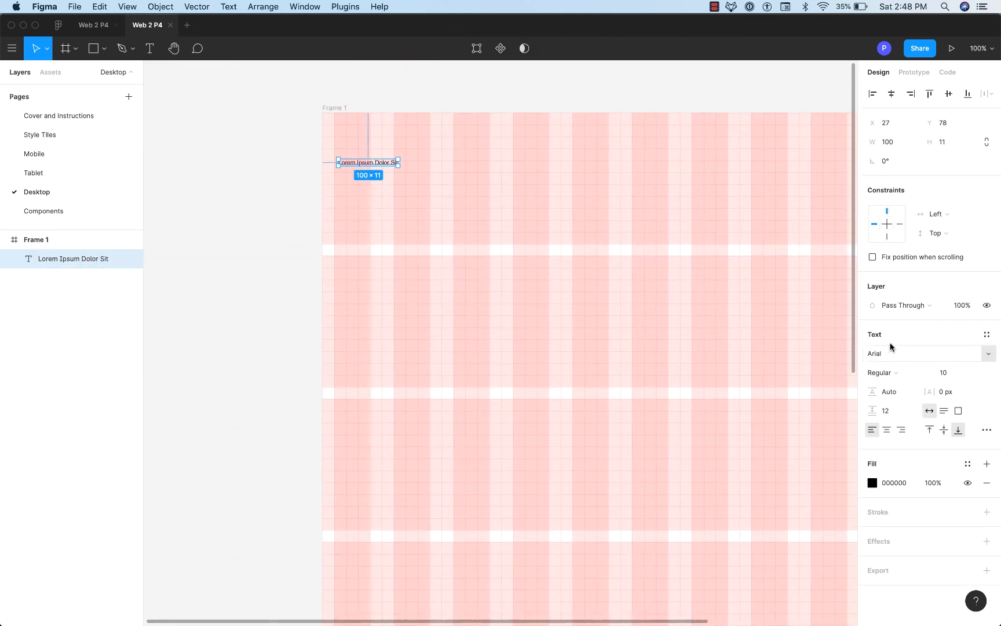
left_click(986, 336)
left_click(915, 414)
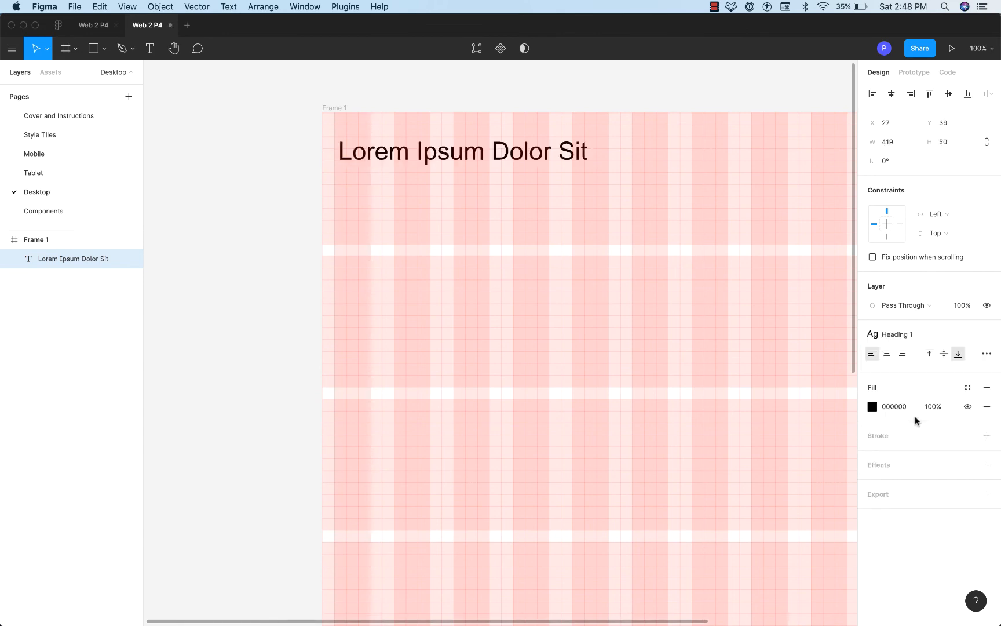
left_click(281, 289)
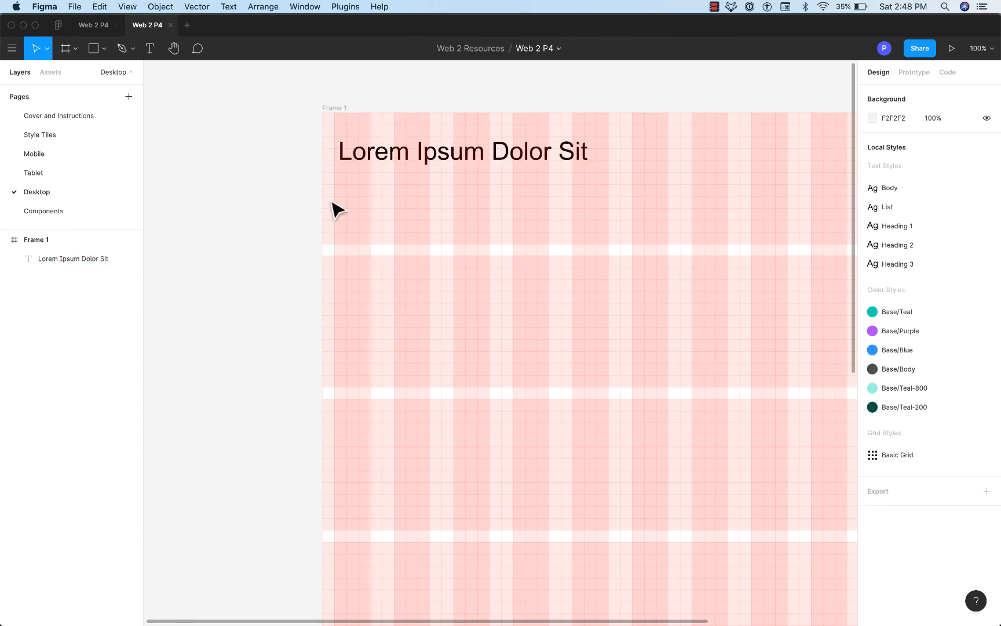
left_click(373, 155)
key("Down")
left_click_drag(357, 261, 270, 260)
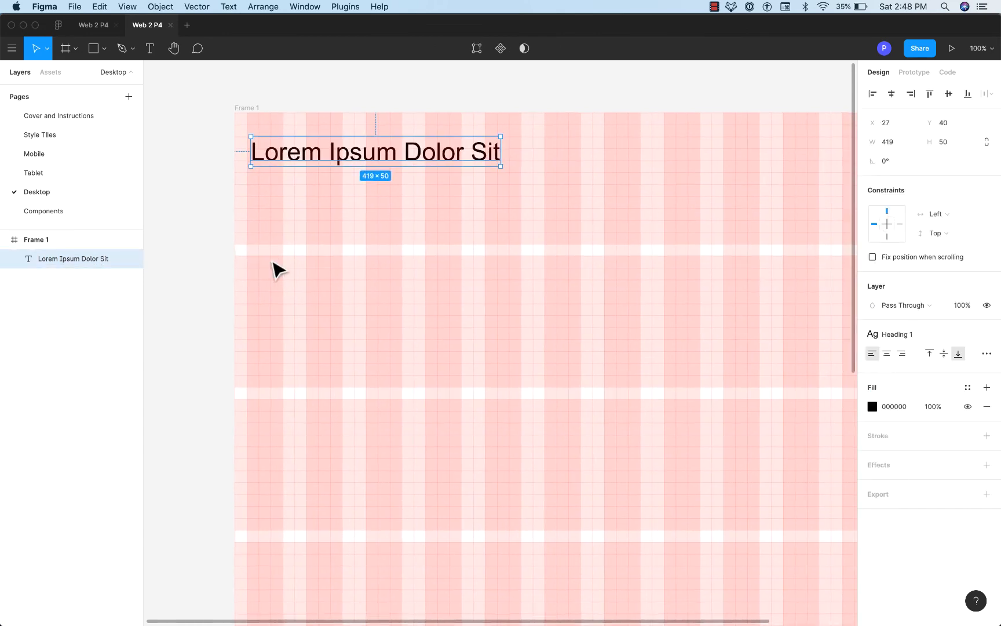
Step: Duplicate the heading directly below at Y 160, apply the Heading 2 text style to the copy and fine-tune its vertical position
scroll(402, 298, "down", 5)
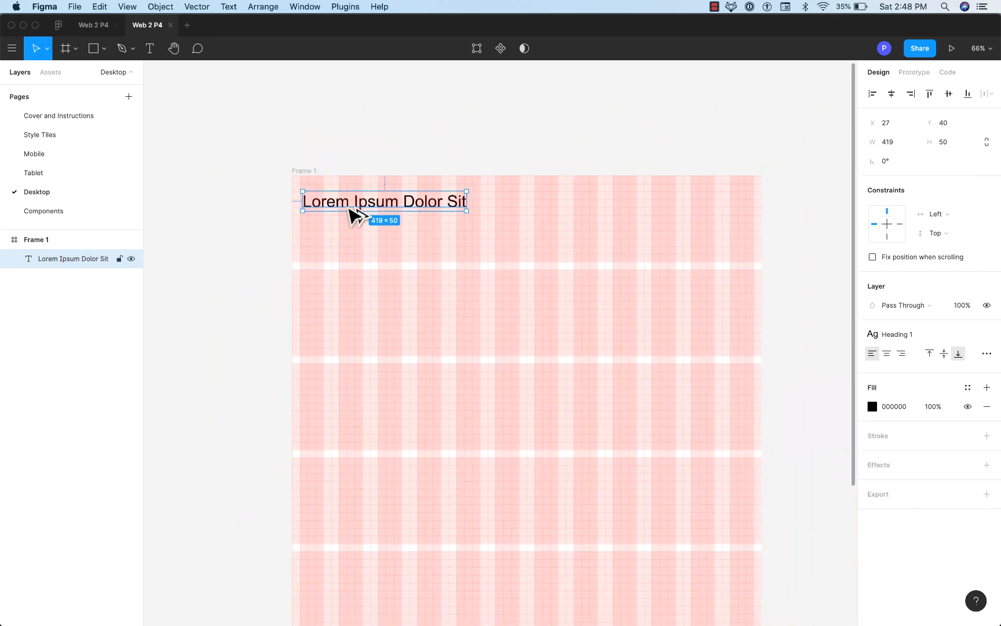
left_click_drag(350, 215, 349, 255)
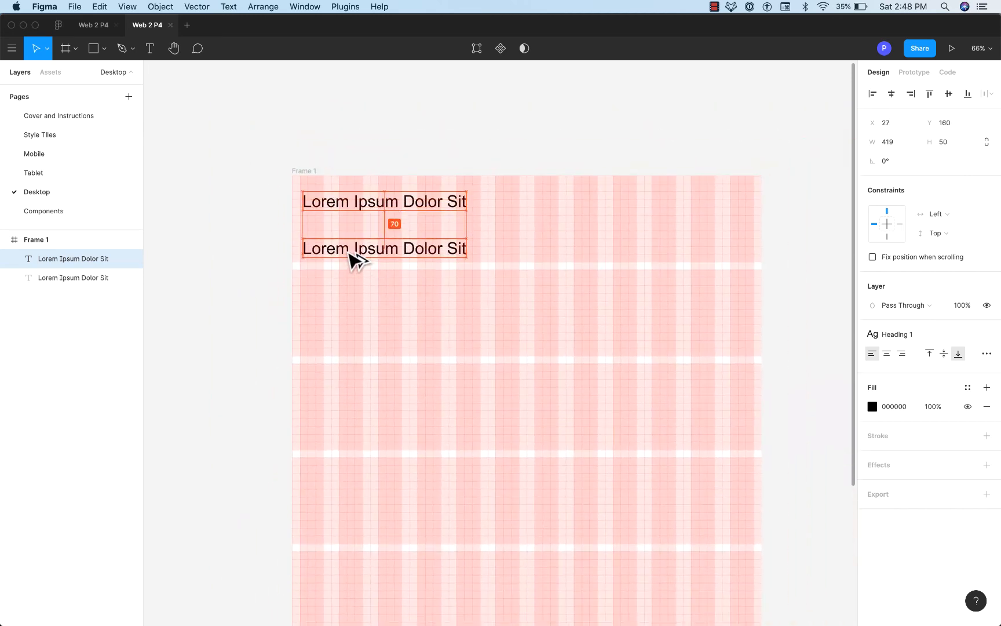
left_click(899, 335)
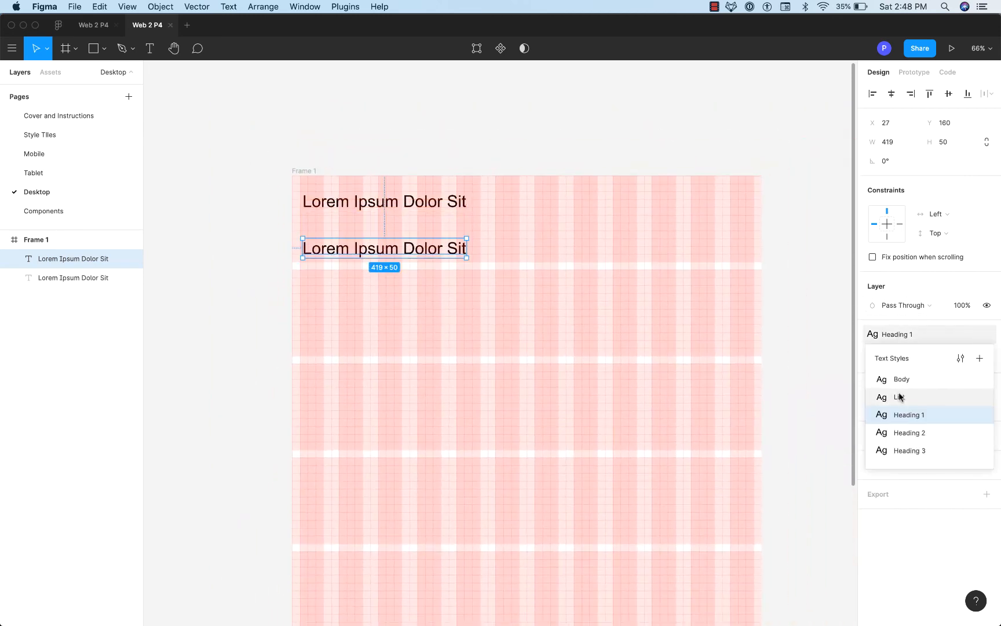
left_click(904, 432)
left_click(300, 348)
left_click(316, 249)
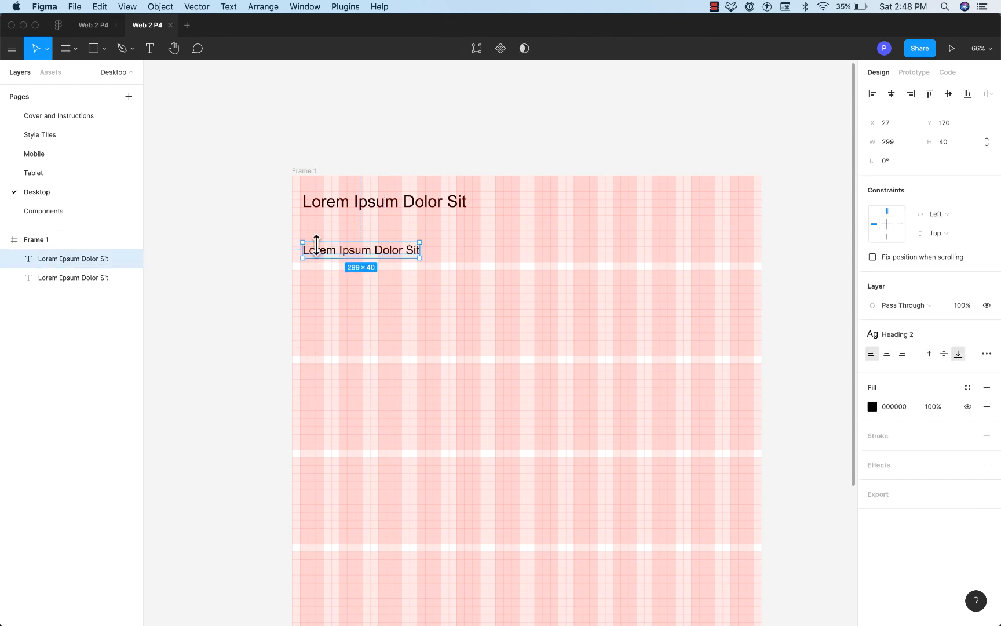
key("Down")
left_click(264, 319)
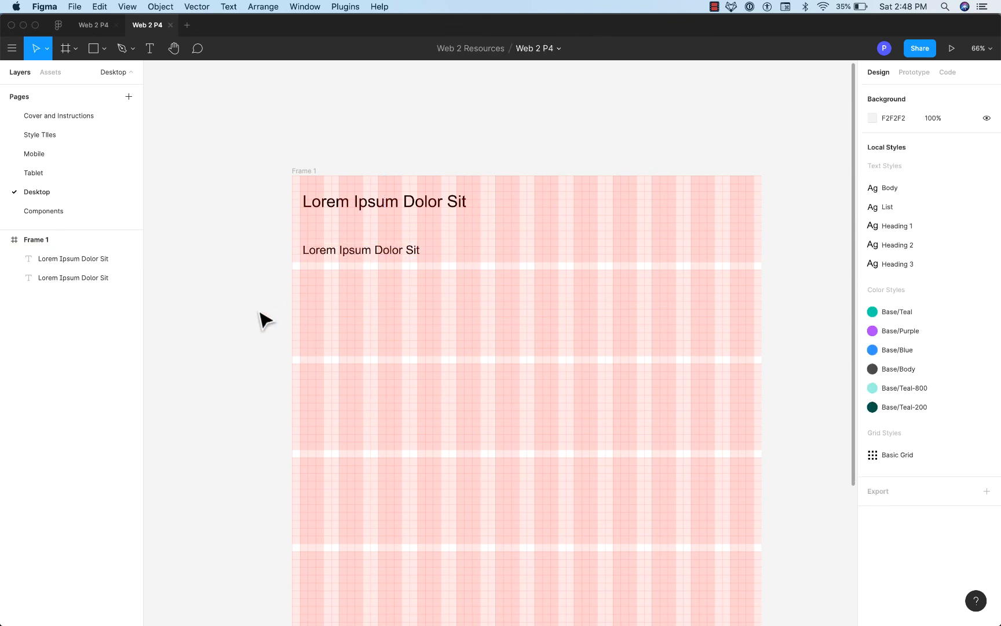
Step: Shift both headings left to the first grid column's edge, placing the upper one at X 20 and the lower one at Y 170
scroll(360, 317, "down", 5)
scroll(265, 211, "up", 6)
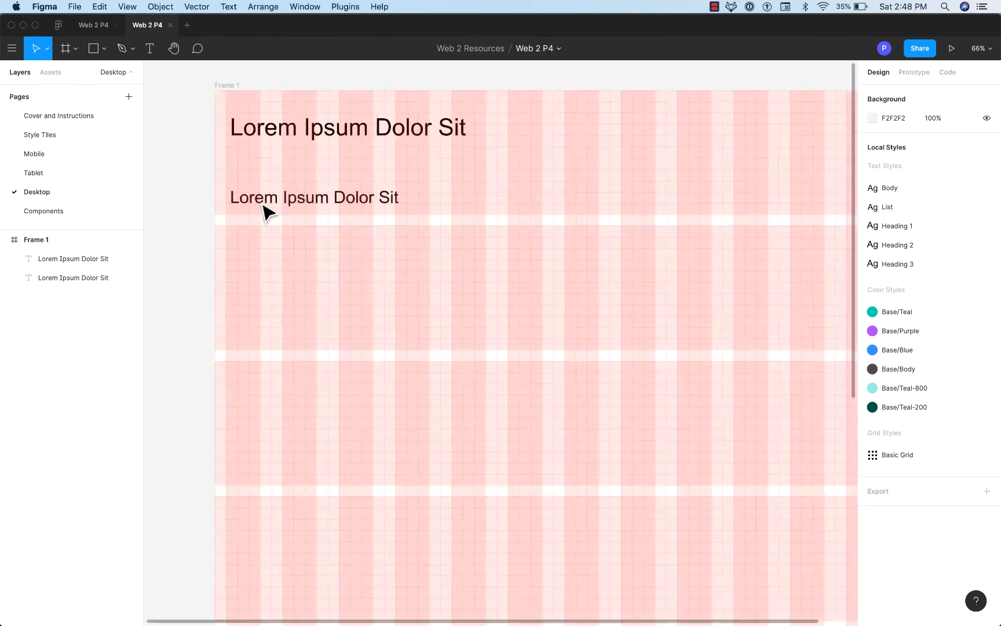
left_click(226, 207)
key("Down")
key("Down")
key("Down")
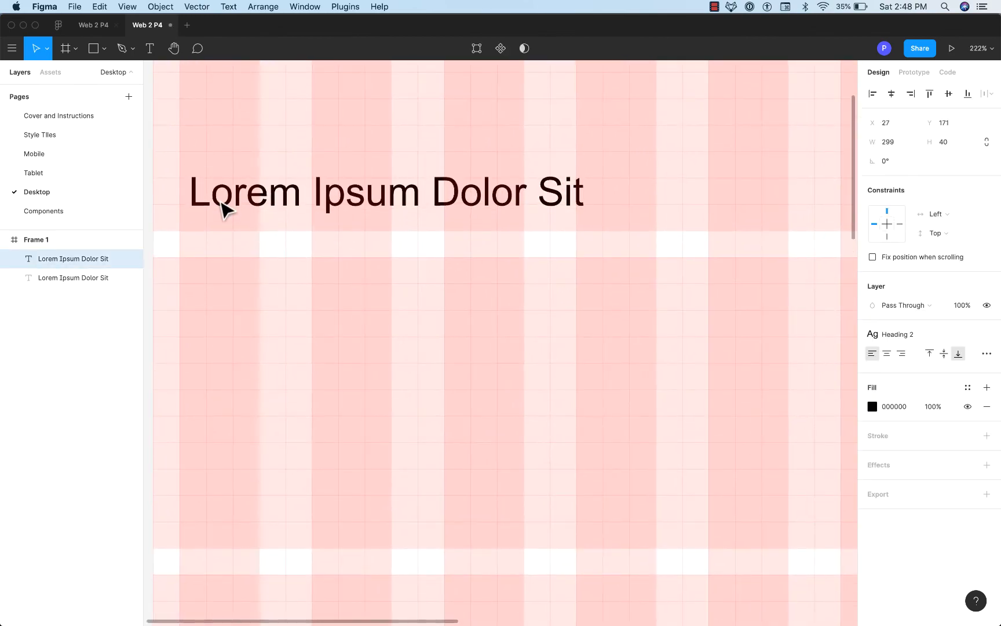
scroll(222, 200, "up", 3)
scroll(222, 203, "down", 10)
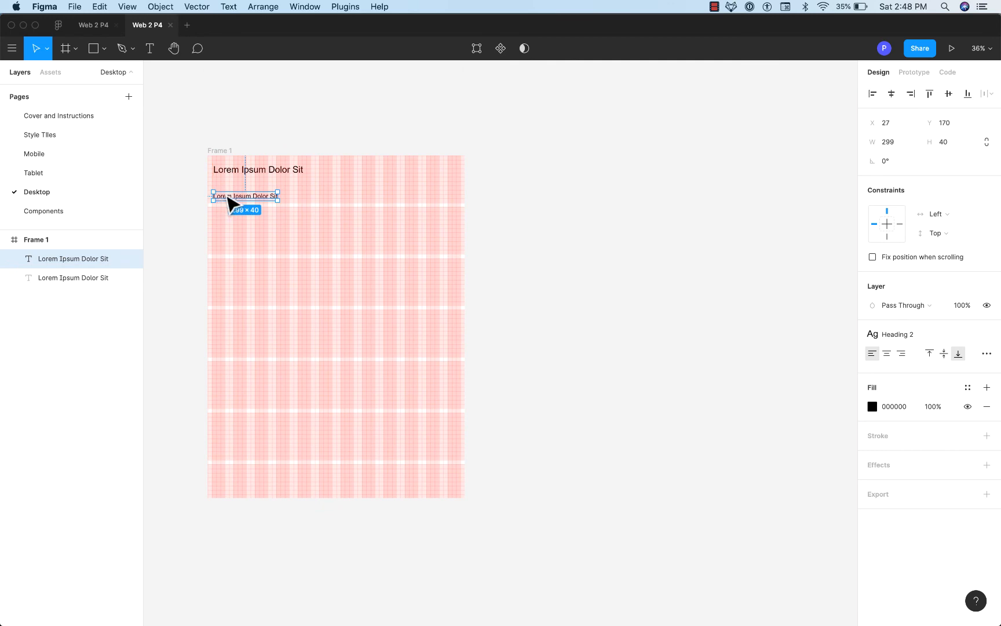
left_click_drag(227, 197, 227, 196)
left_click(234, 170)
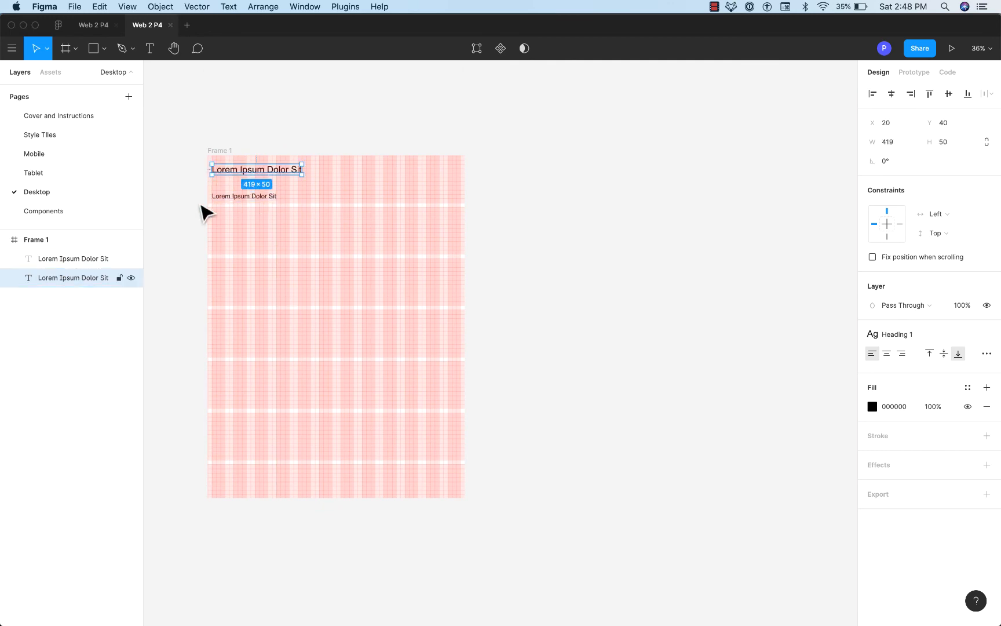
left_click(184, 244)
Step: Draw a 360 × 220 rectangle below the second heading at X 20, Y 240, aligned to the grid
key("r")
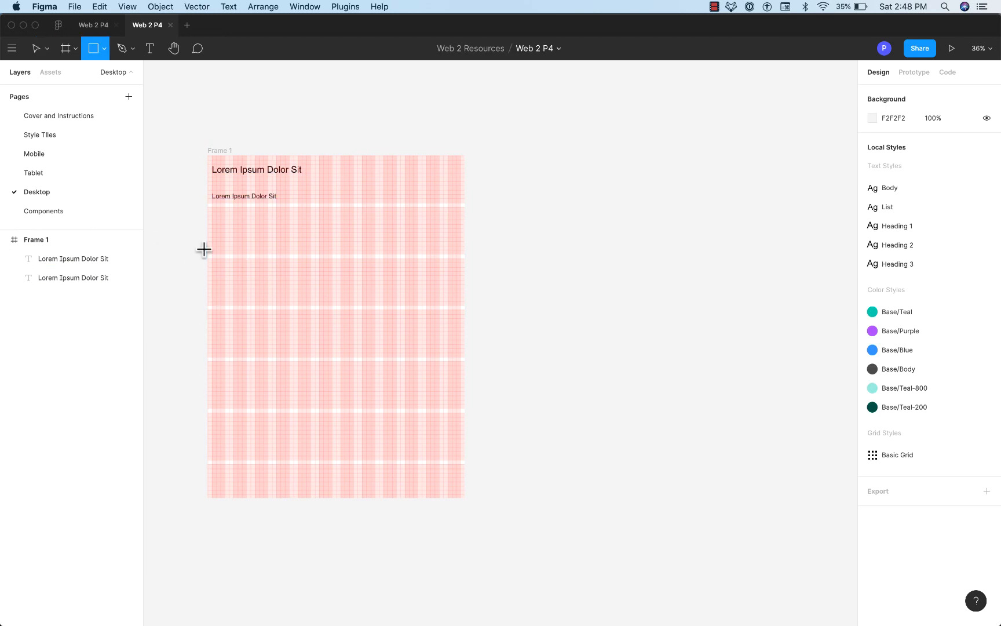
left_click_drag(212, 207, 289, 255)
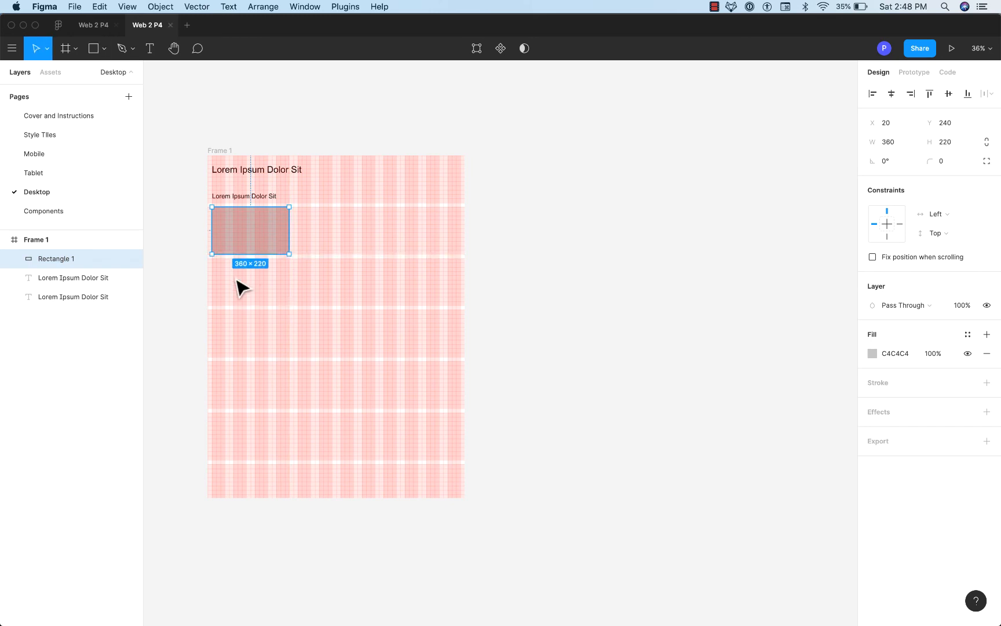
scroll(235, 280, "up", 5)
left_click_drag(218, 274, 247, 310)
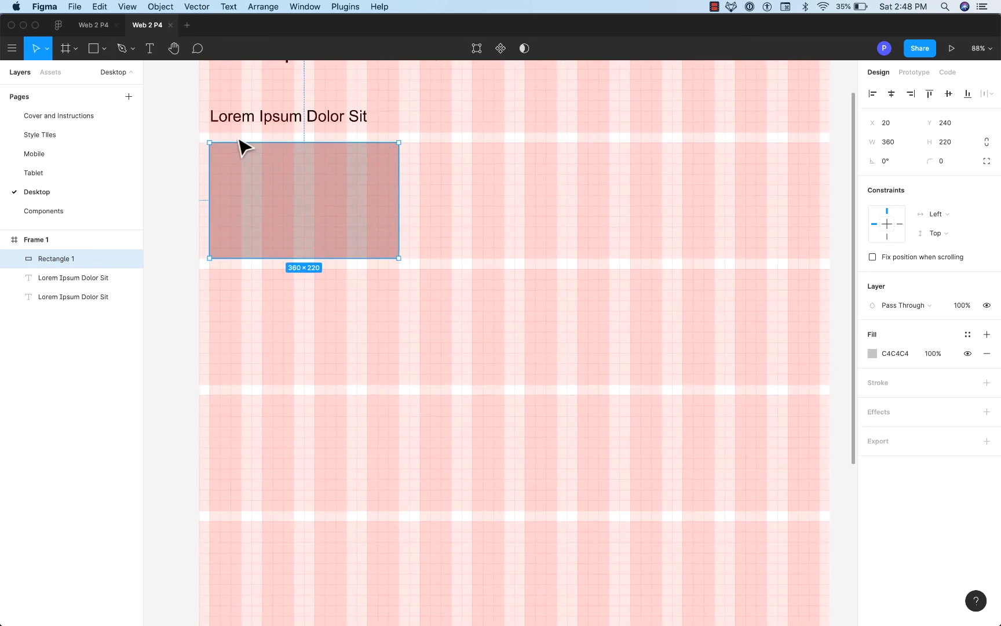
Step: Duplicate the second heading to just below the rectangle and apply the Heading 3 text style to the copy
left_click_drag(239, 118, 239, 283)
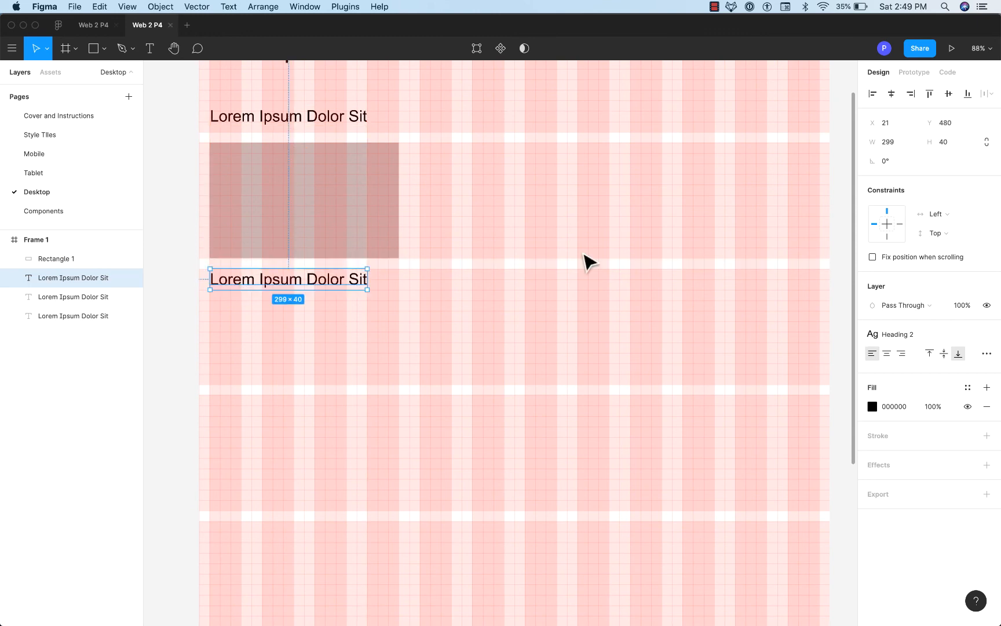
left_click(899, 335)
left_click(907, 451)
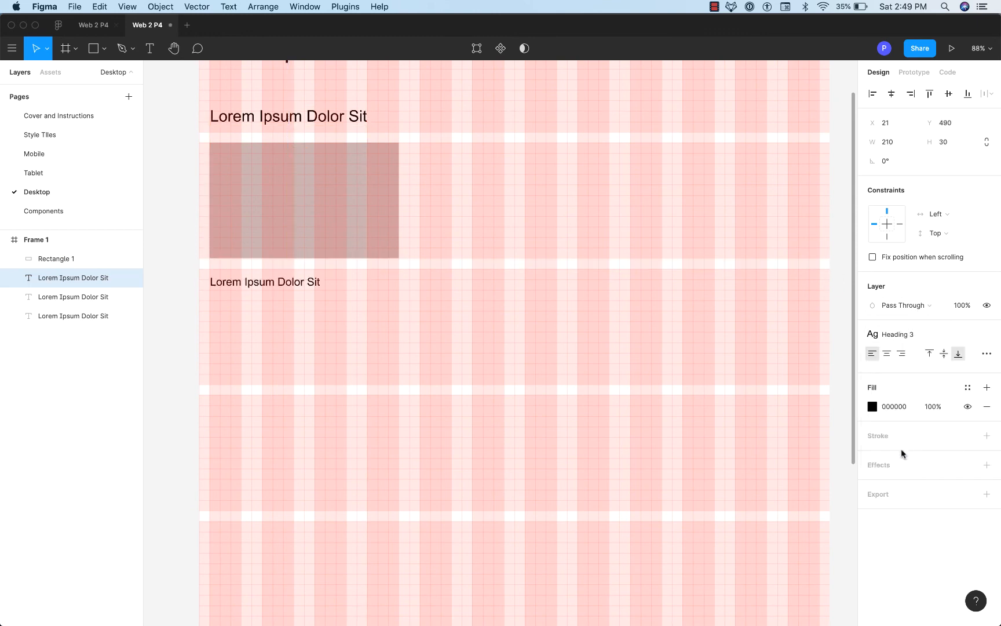
Step: Nudge the Heading 3 caption up to Y 478, close beneath the rectangle
key("Up")
key("Up")
key("Up")
key("Up")
key("Up")
key("Up")
key("Up")
key("Up")
key("Up")
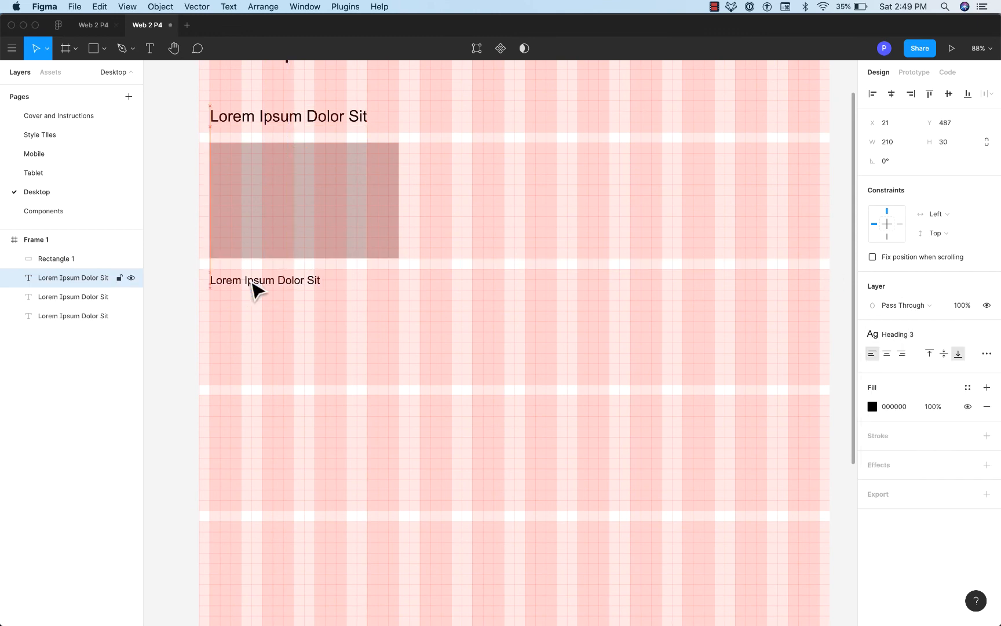
key("Up")
key("Up")
key("Up")
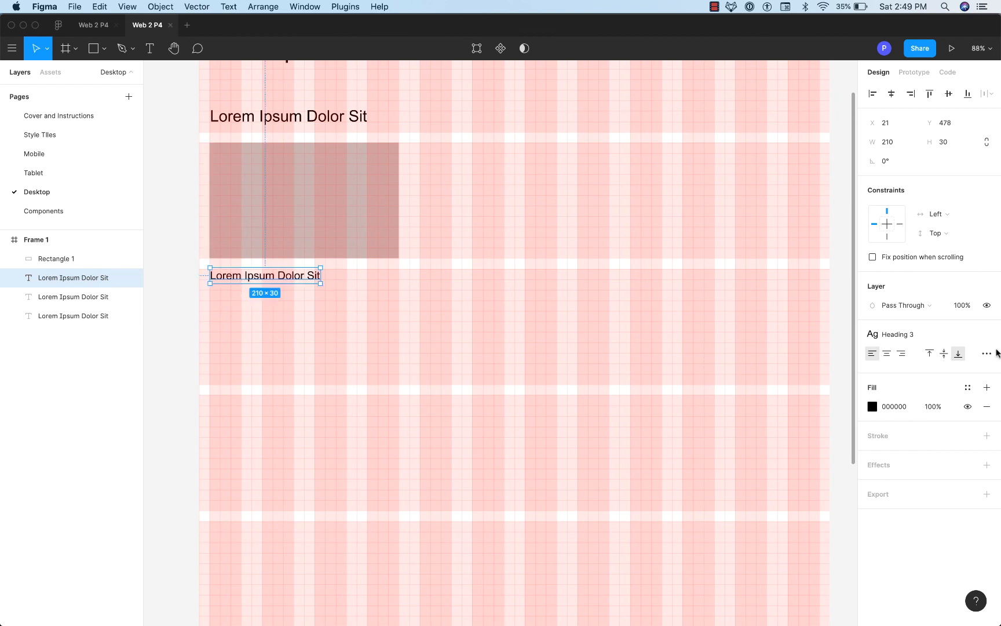
Step: Center-align the caption's text and widen its text box to match the rectangle above it
left_click(886, 354)
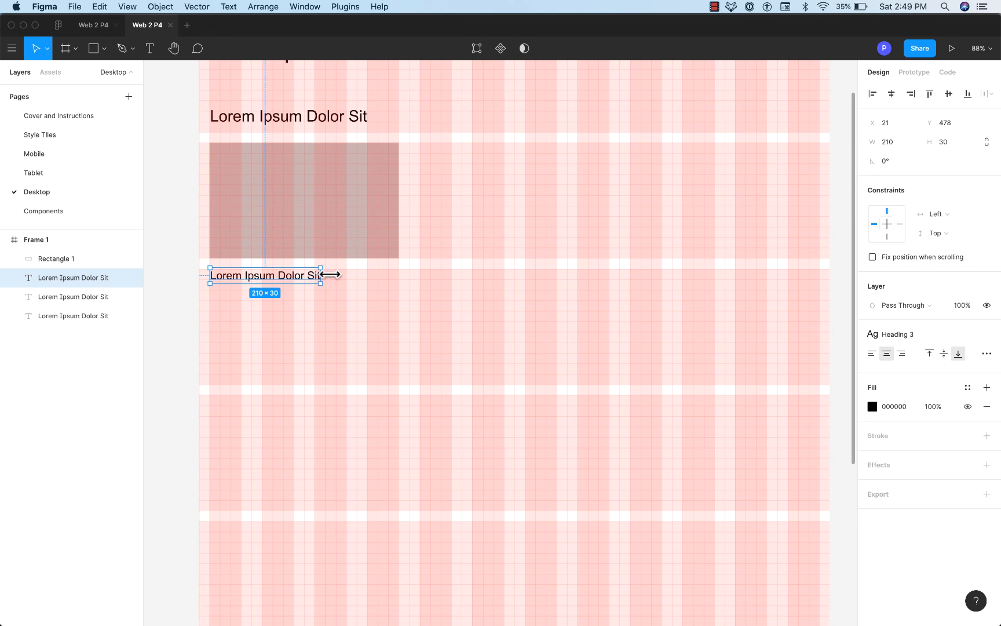
left_click_drag(330, 275, 574, 248)
Step: Duplicate the rectangle and its caption twice to the right, forming a row of three evenly spaced captioned boxes on the grid
left_click(335, 342)
scroll(335, 342, "up", 3)
scroll(332, 333, "down", 5)
left_click(679, 288)
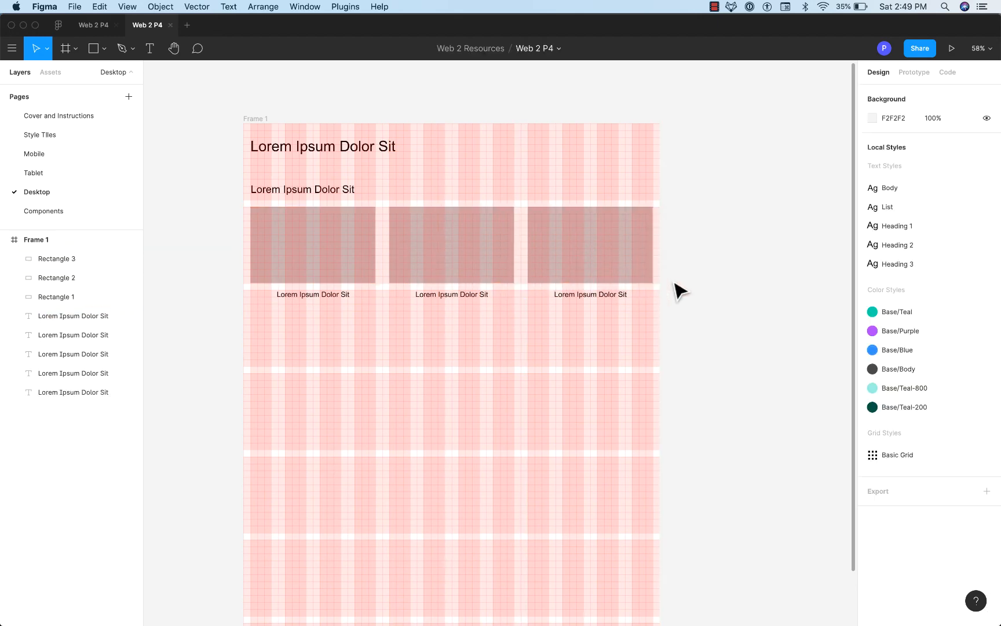
scroll(355, 377, "right", 3)
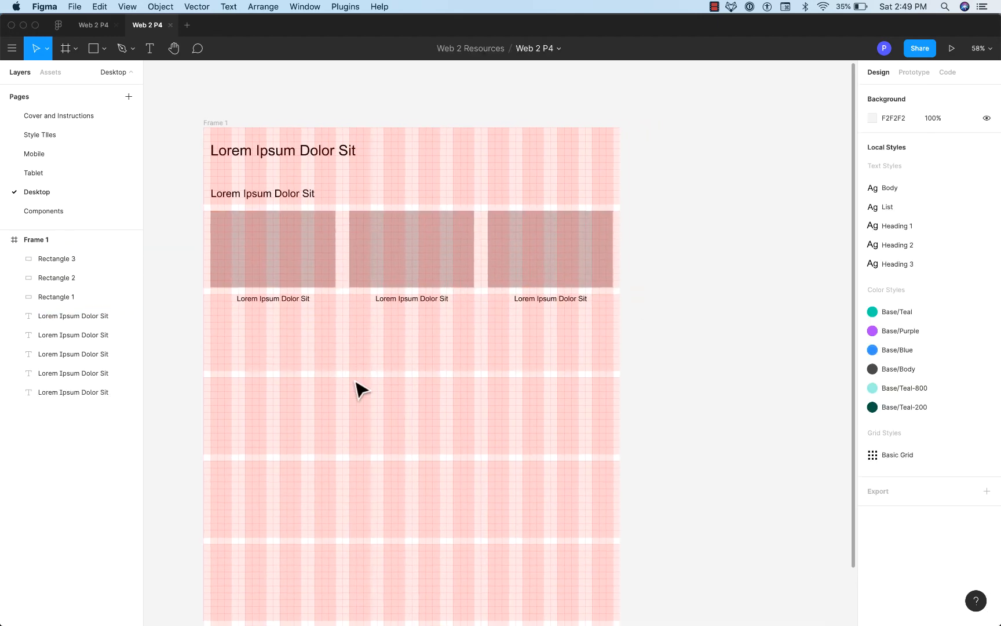